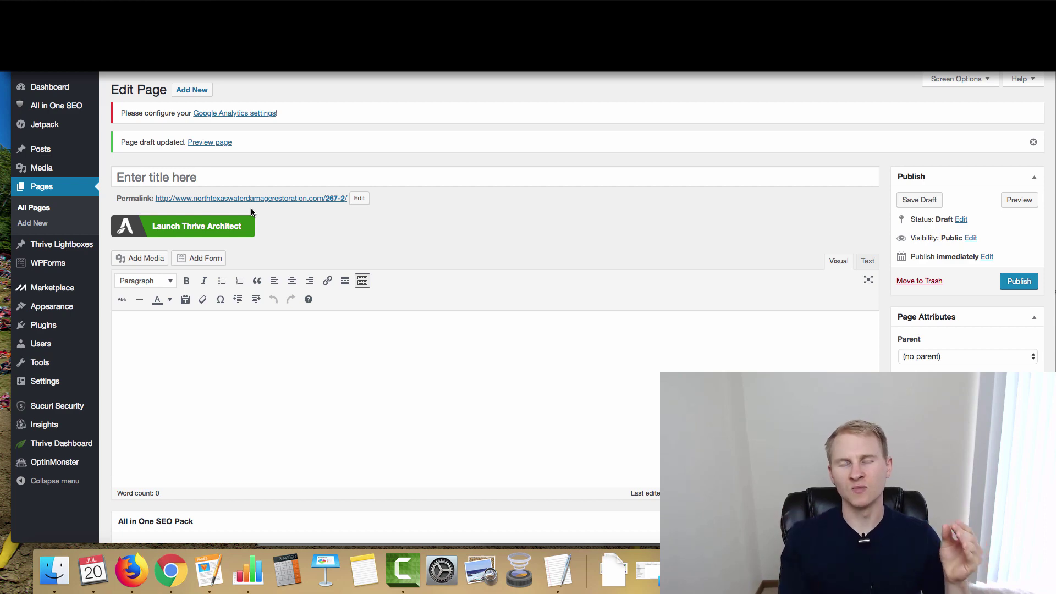
Launch Thrive Architect on the empty North Texas Water Damage Restoration draft page.
{"action": "left_click", "coordinate": [222, 229]}
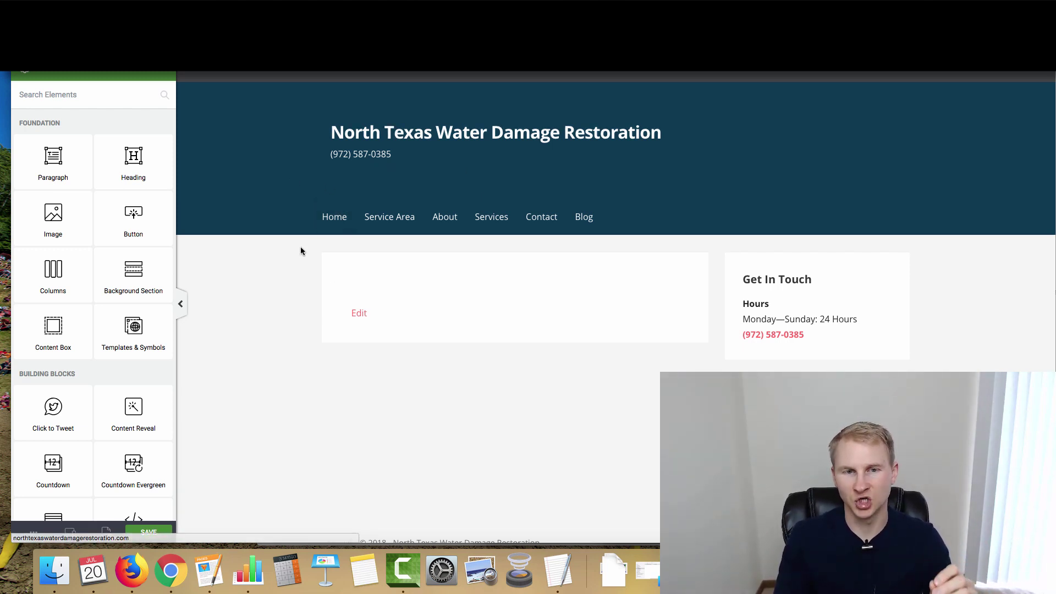
{"action": "scroll", "coordinate": [364, 263], "scroll_direction": "down", "scroll_amount": 2}
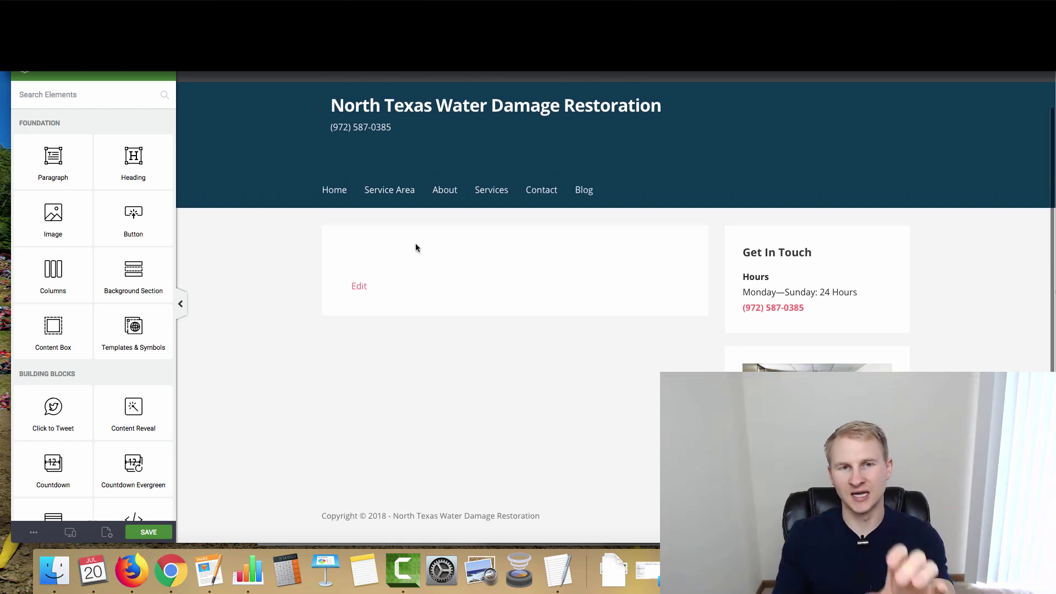
{"action": "scroll", "coordinate": [415, 247], "scroll_direction": "up", "scroll_amount": 2}
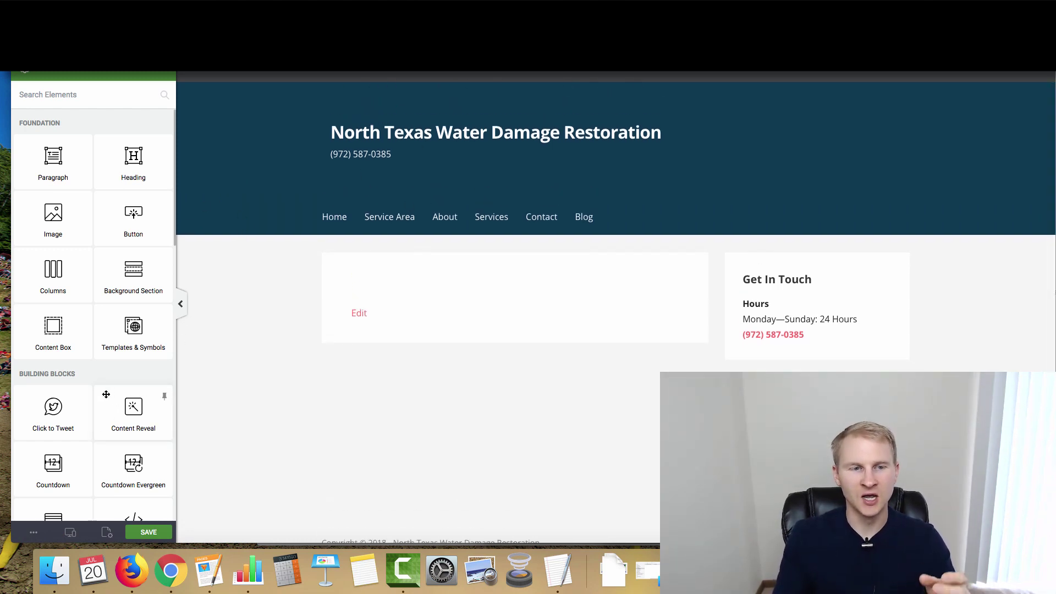
Load the ThriveBiz Medical landing page template from the ThriveBiz template set.
{"action": "left_click", "coordinate": [106, 532]}
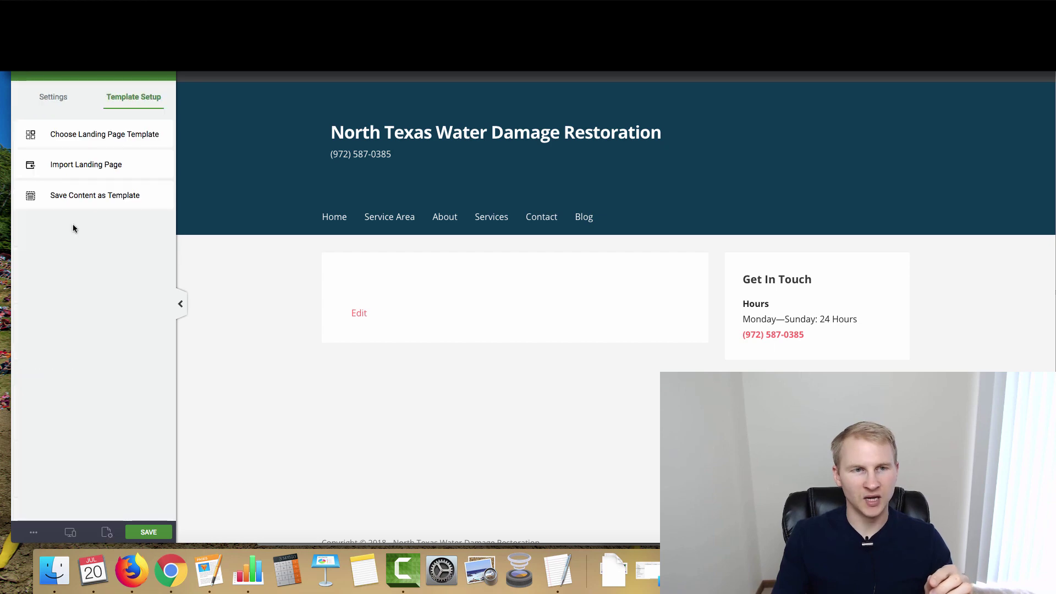
{"action": "left_click", "coordinate": [89, 138]}
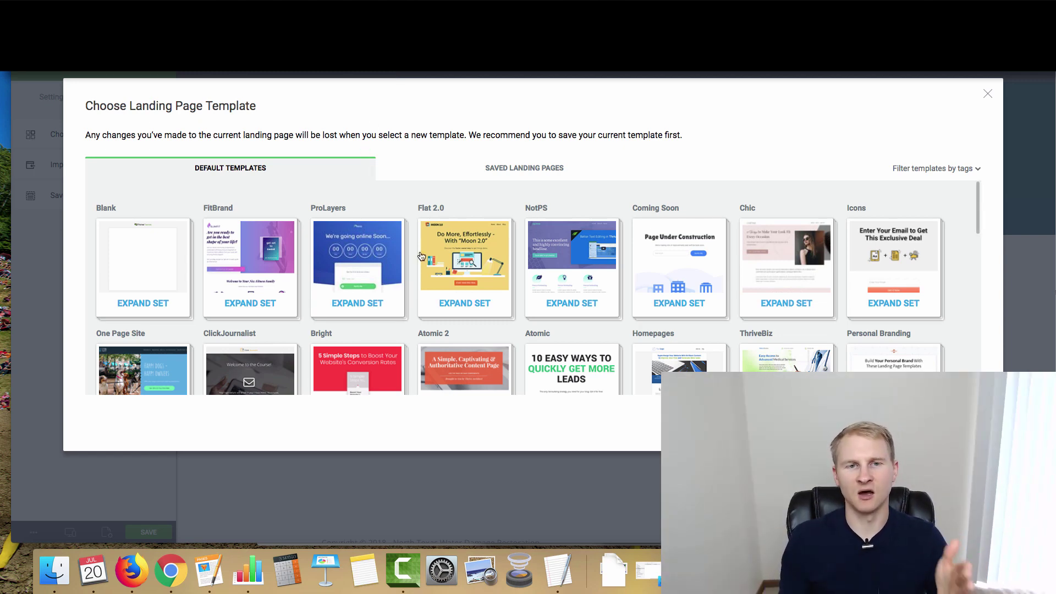
{"action": "scroll", "coordinate": [482, 259], "scroll_direction": "down", "scroll_amount": 1}
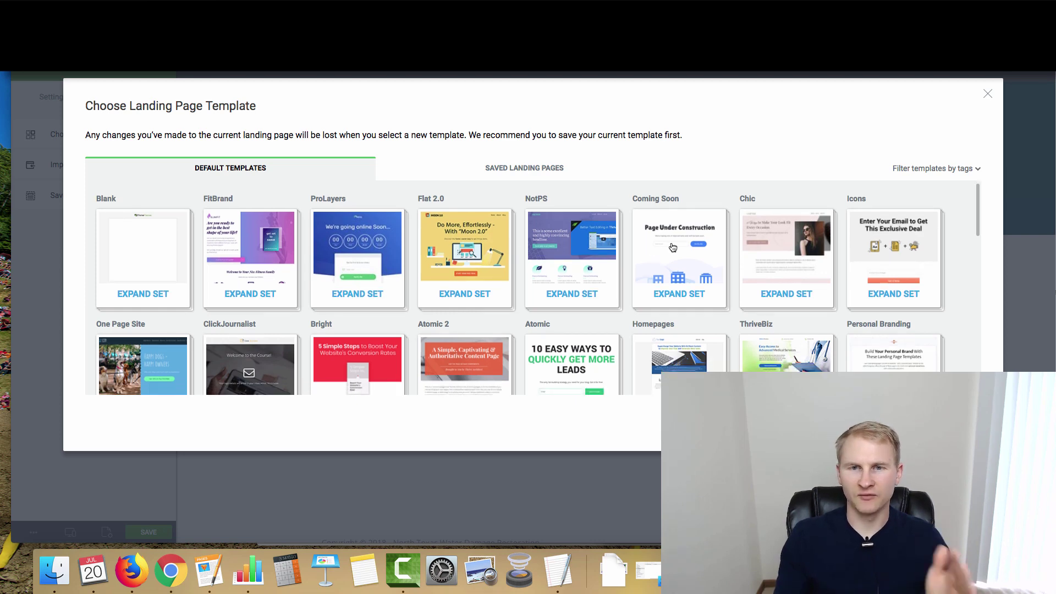
{"action": "scroll", "coordinate": [682, 265], "scroll_direction": "down", "scroll_amount": 3}
{"action": "scroll", "coordinate": [636, 286], "scroll_direction": "down", "scroll_amount": 5}
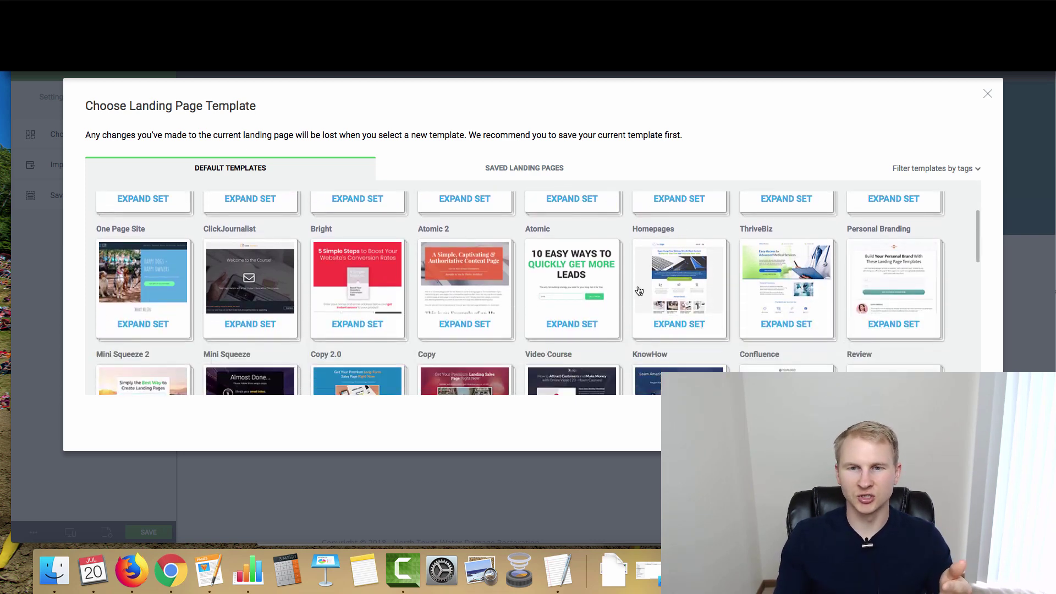
{"action": "scroll", "coordinate": [438, 276], "scroll_direction": "down", "scroll_amount": 5}
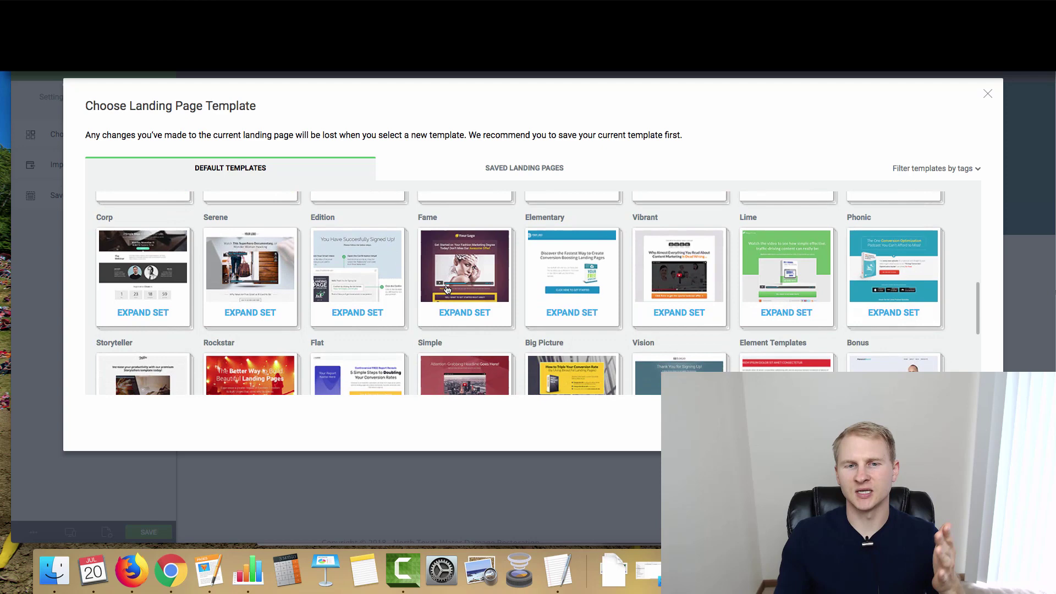
{"action": "scroll", "coordinate": [438, 276], "scroll_direction": "up", "scroll_amount": 6}
{"action": "scroll", "coordinate": [745, 283], "scroll_direction": "up", "scroll_amount": 3}
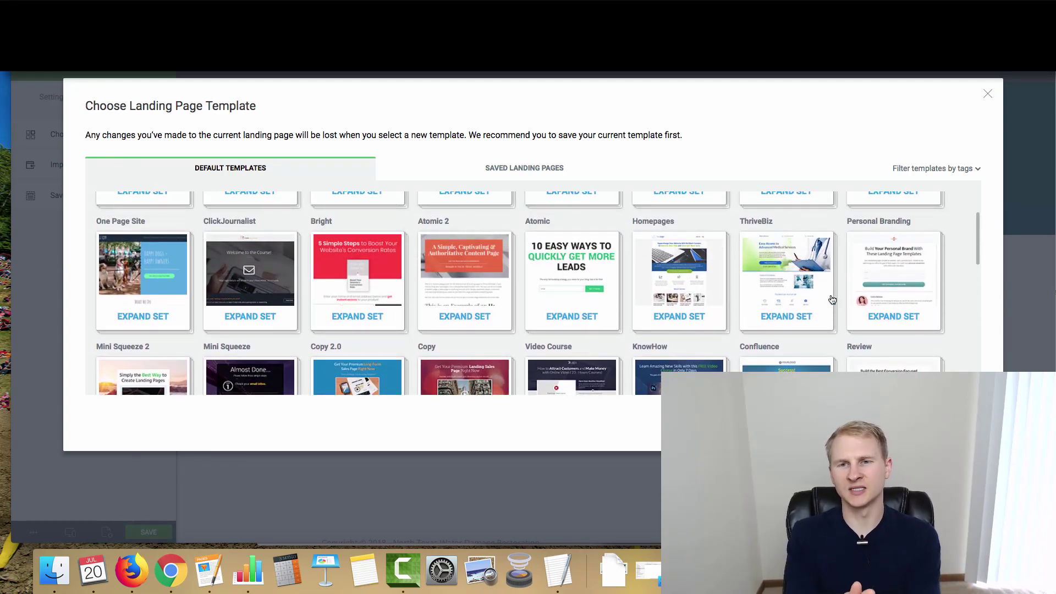
{"action": "left_click", "coordinate": [820, 302]}
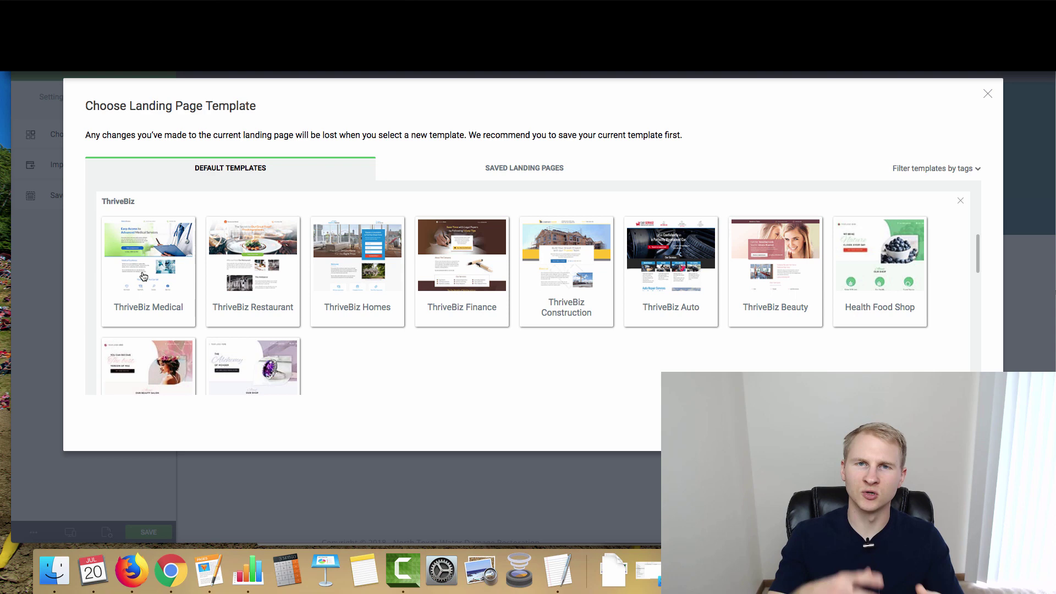
{"action": "left_click", "coordinate": [144, 276]}
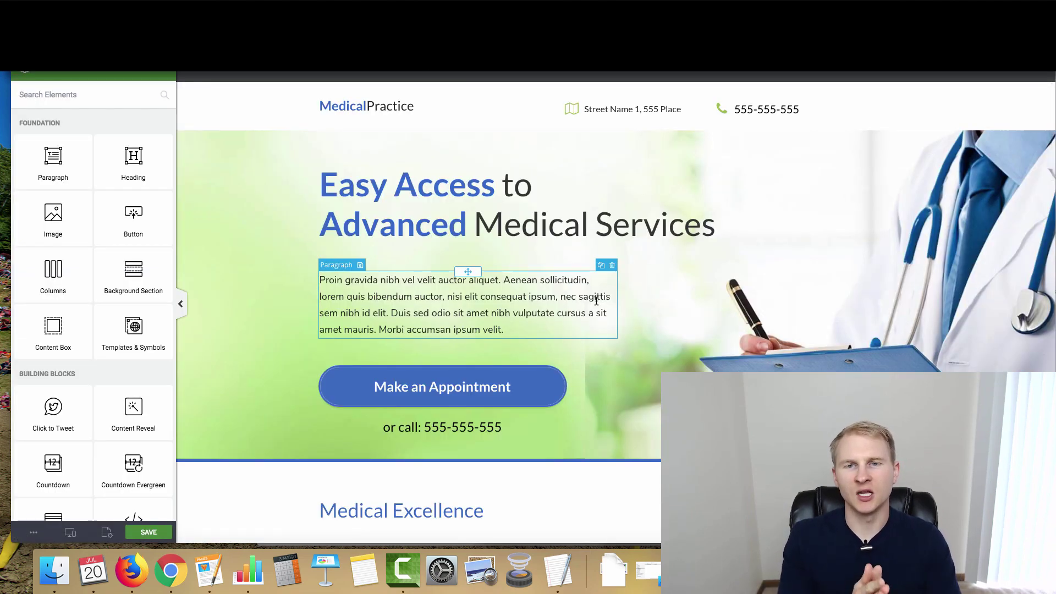
Add the WATER Damage Repair 24/7 logo to the header, alt text 'texas water damage repair', sized 29%.
{"action": "scroll", "coordinate": [275, 144], "scroll_direction": "up", "scroll_amount": 2}
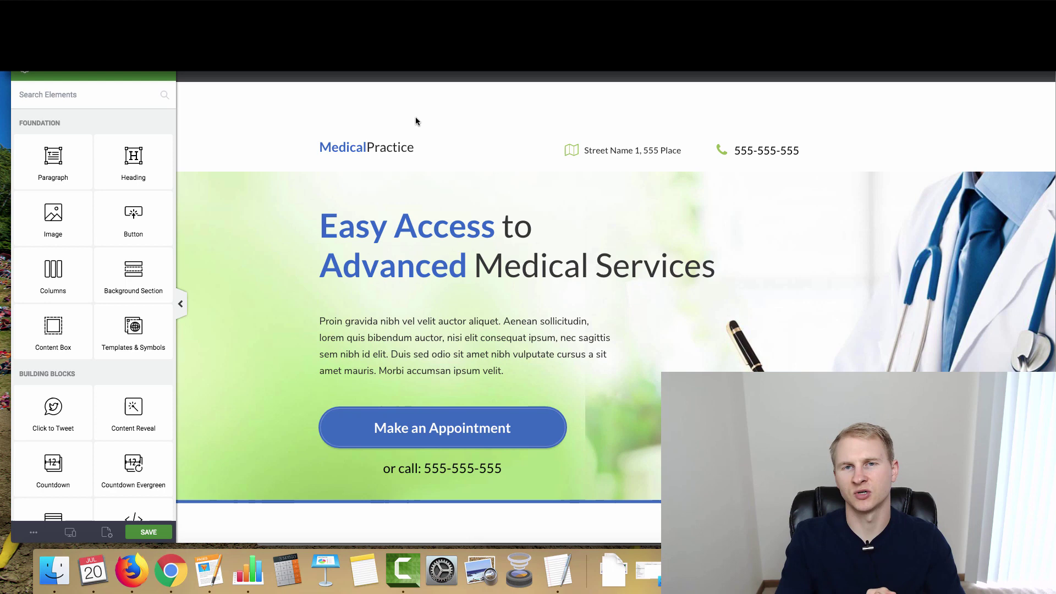
{"action": "scroll", "coordinate": [415, 121], "scroll_direction": "down", "scroll_amount": 1}
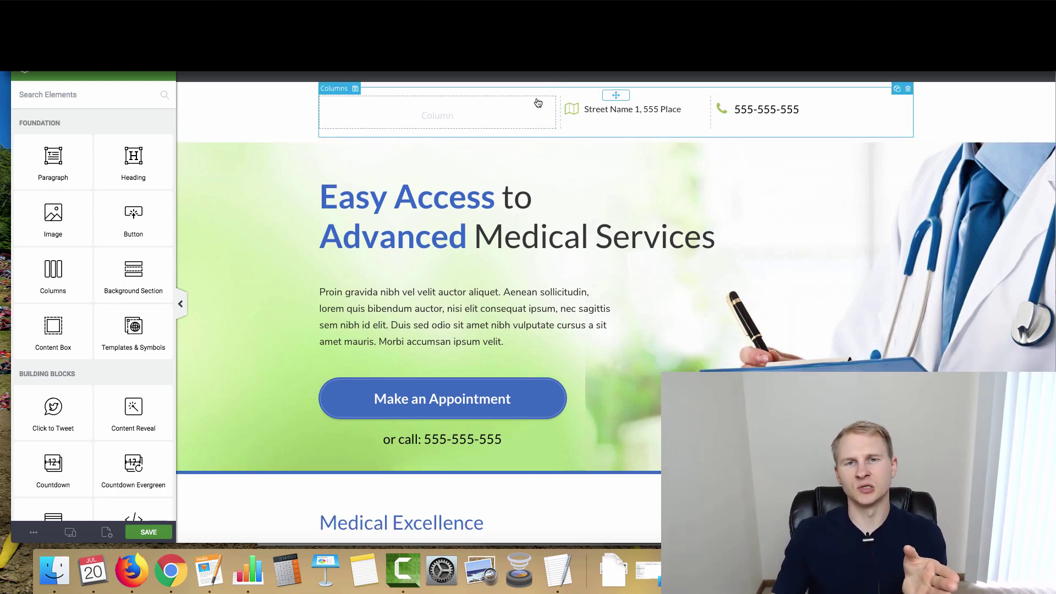
{"action": "left_click_drag", "start_coordinate": [54, 219], "coordinate": [357, 115]}
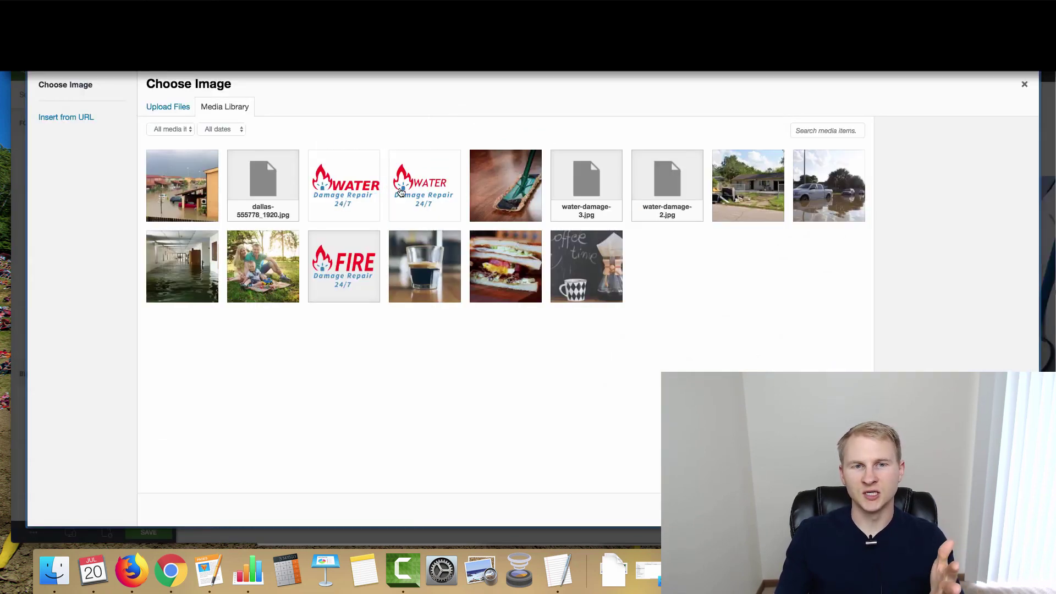
{"action": "left_click", "coordinate": [337, 195]}
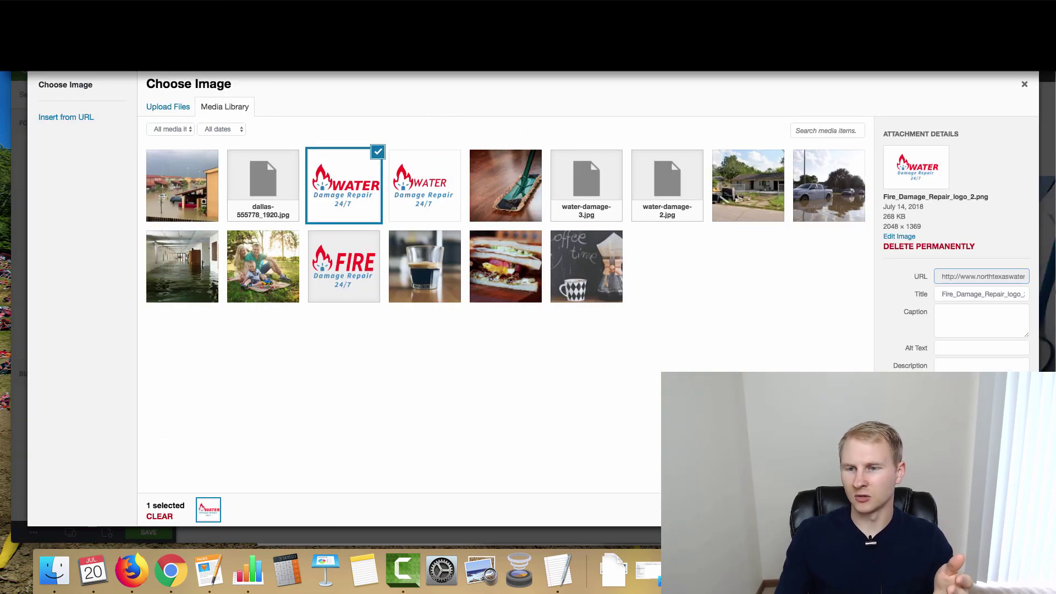
{"action": "left_click", "coordinate": [991, 353]}
{"action": "type", "text": "texas "}
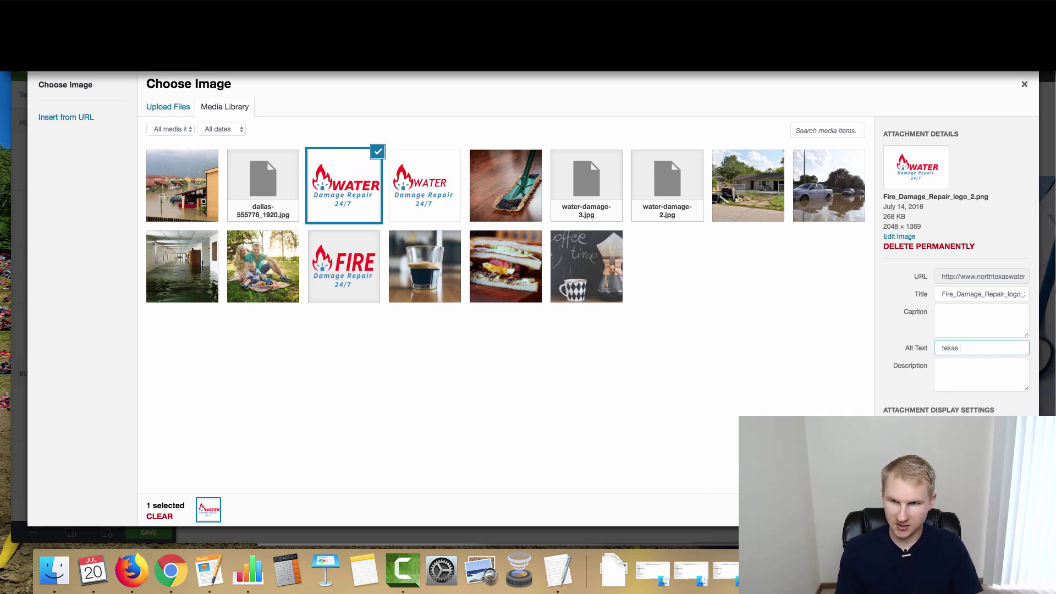
{"action": "type", "text": "water damage repair"}
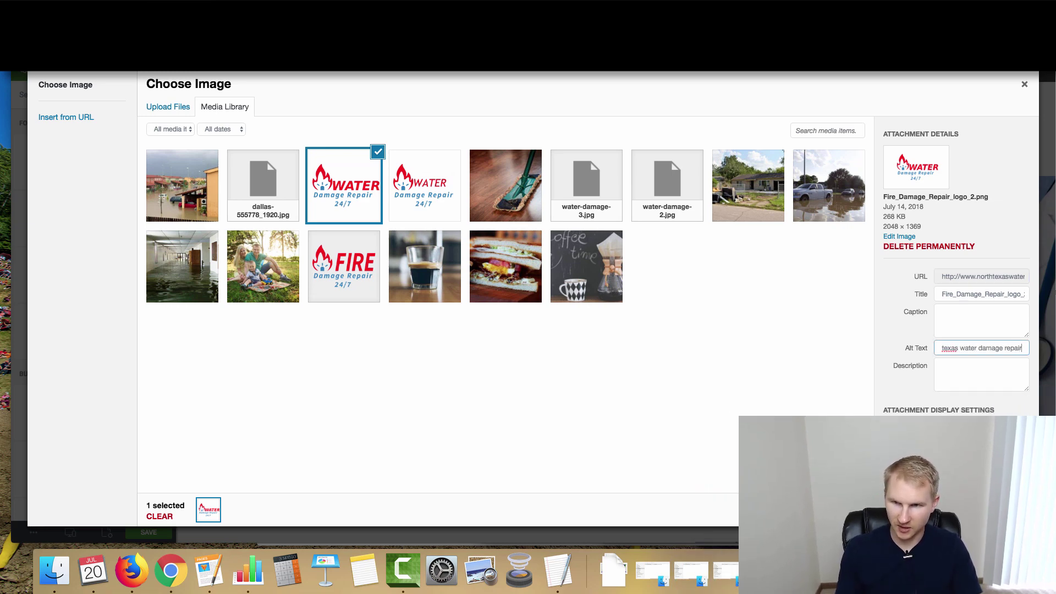
{"action": "left_click", "coordinate": [996, 510]}
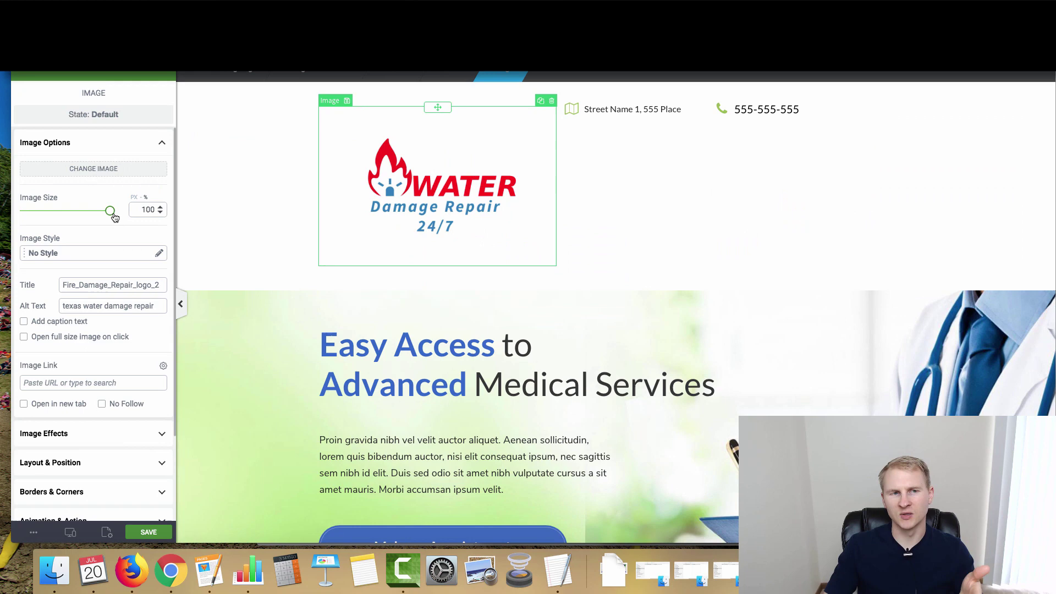
{"action": "left_click_drag", "start_coordinate": [90, 217], "coordinate": [50, 219]}
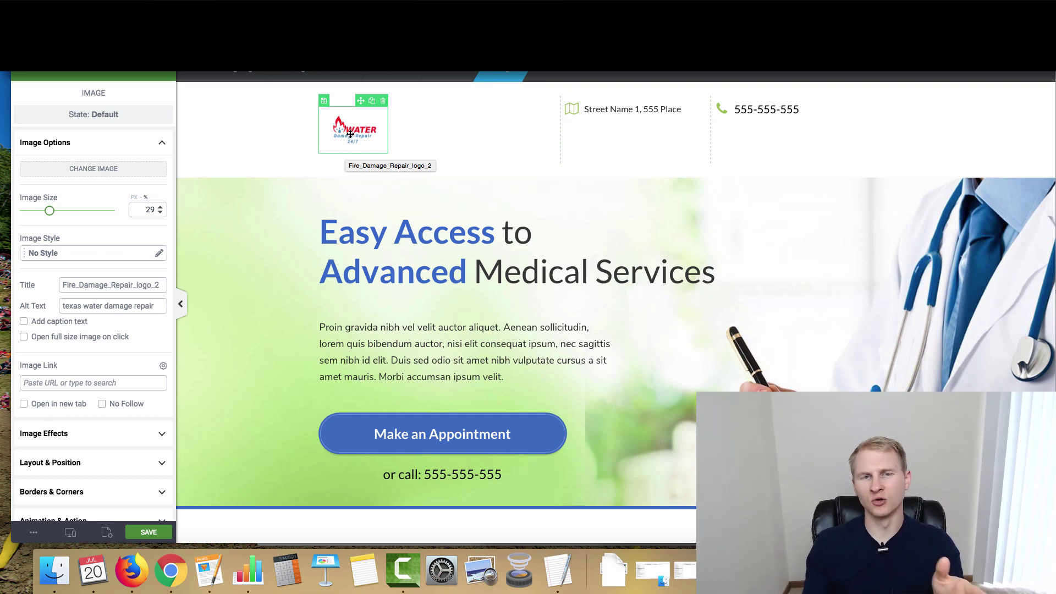
Preview the page at mobile width, then return to the desktop preview.
{"action": "left_click", "coordinate": [70, 532]}
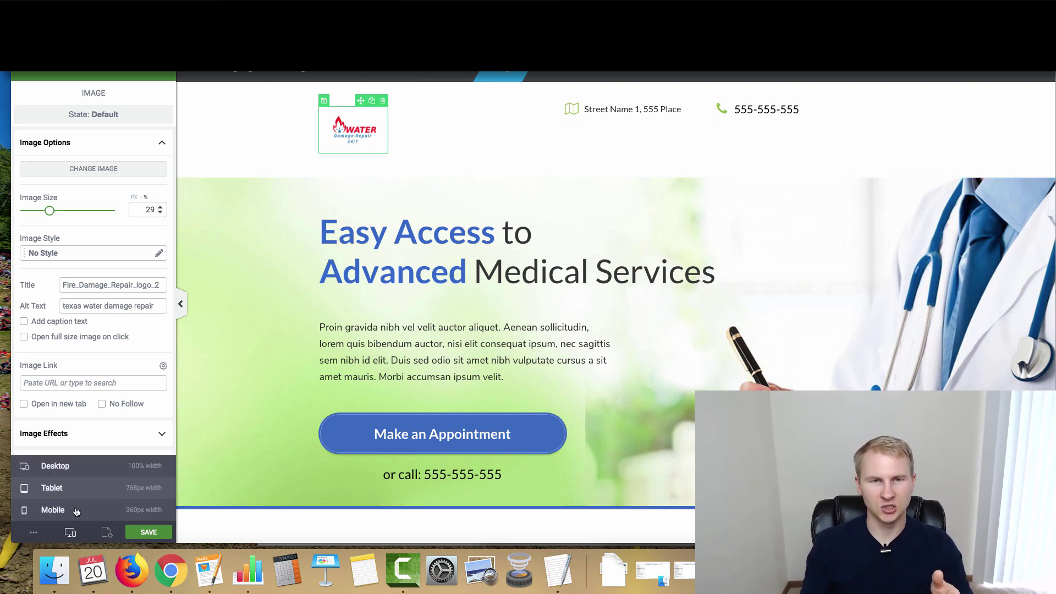
{"action": "left_click", "coordinate": [52, 509]}
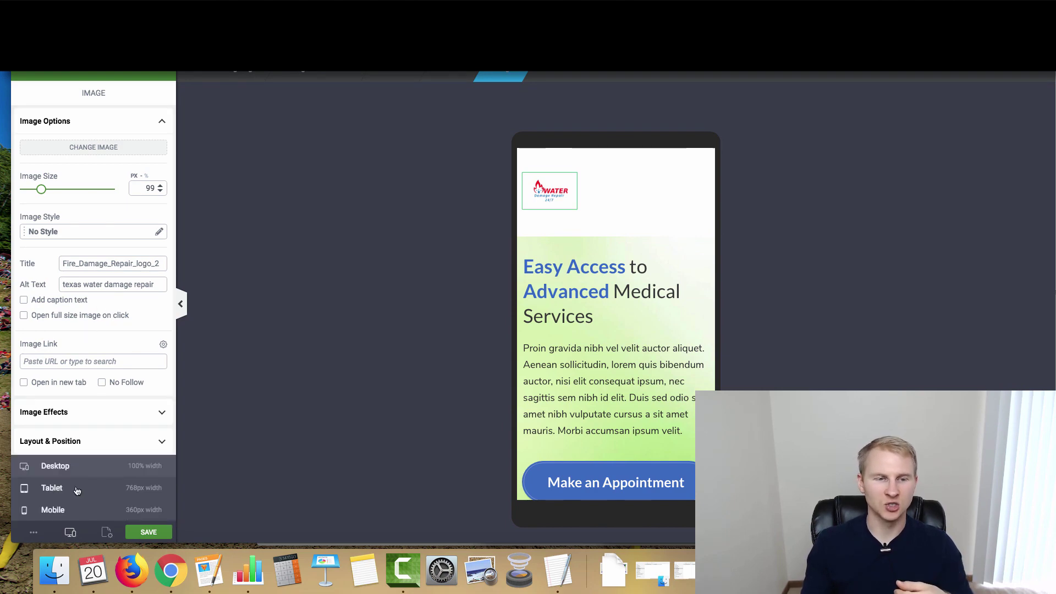
{"action": "left_click", "coordinate": [70, 532]}
{"action": "left_click", "coordinate": [55, 466]}
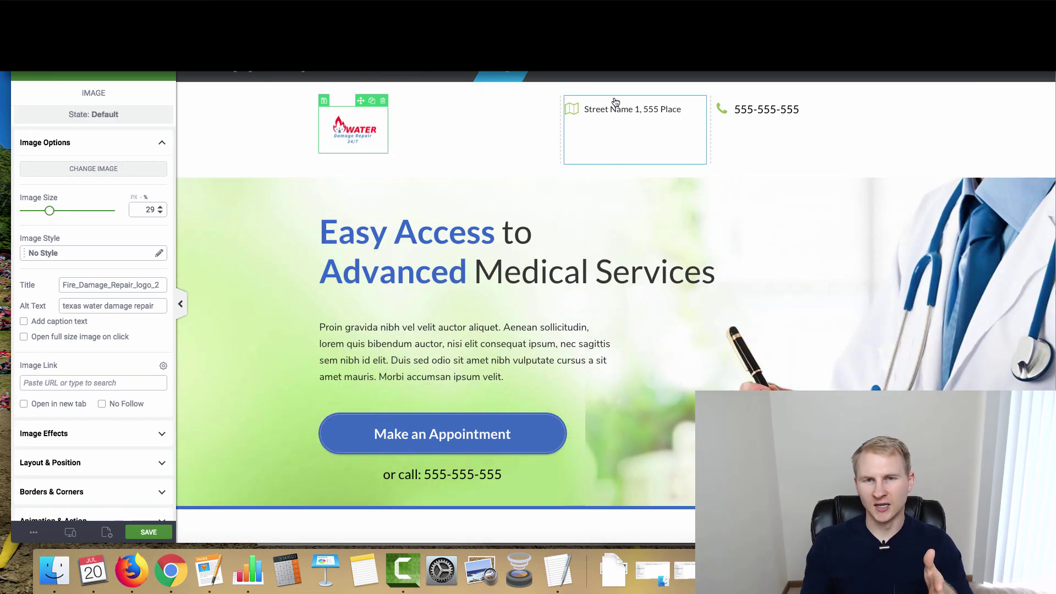
Delete the address line and its empty column from the header.
{"action": "left_click", "coordinate": [595, 154]}
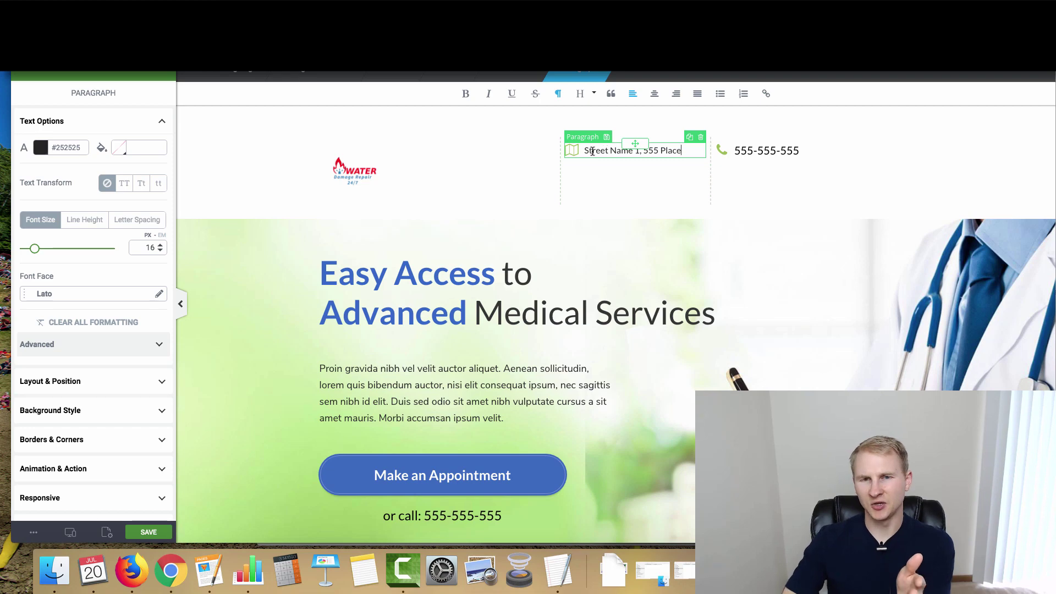
{"action": "left_click_drag", "start_coordinate": [605, 150], "coordinate": [660, 165]}
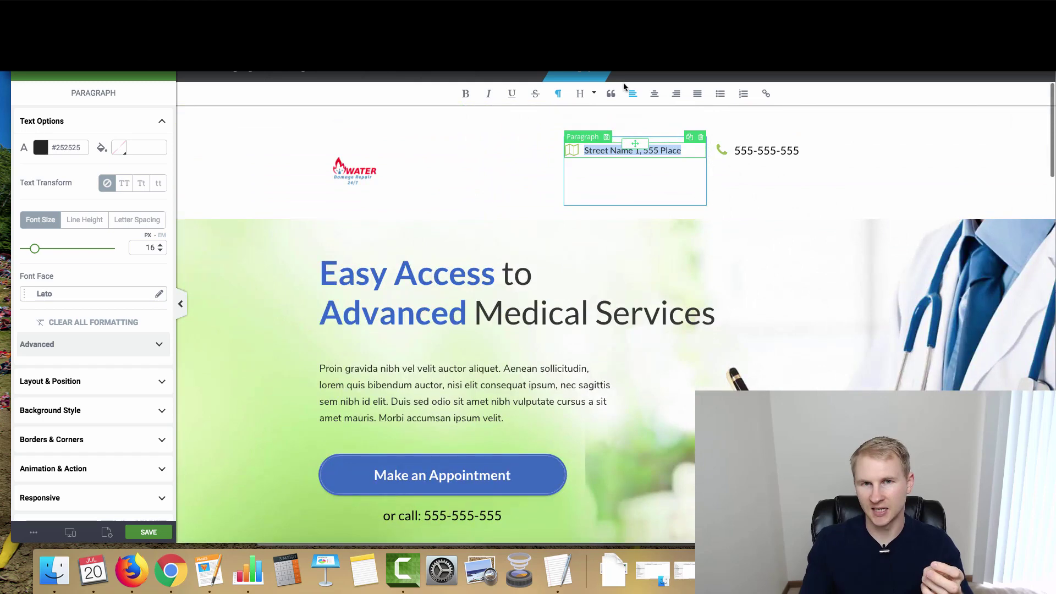
{"action": "left_click", "coordinate": [701, 137]}
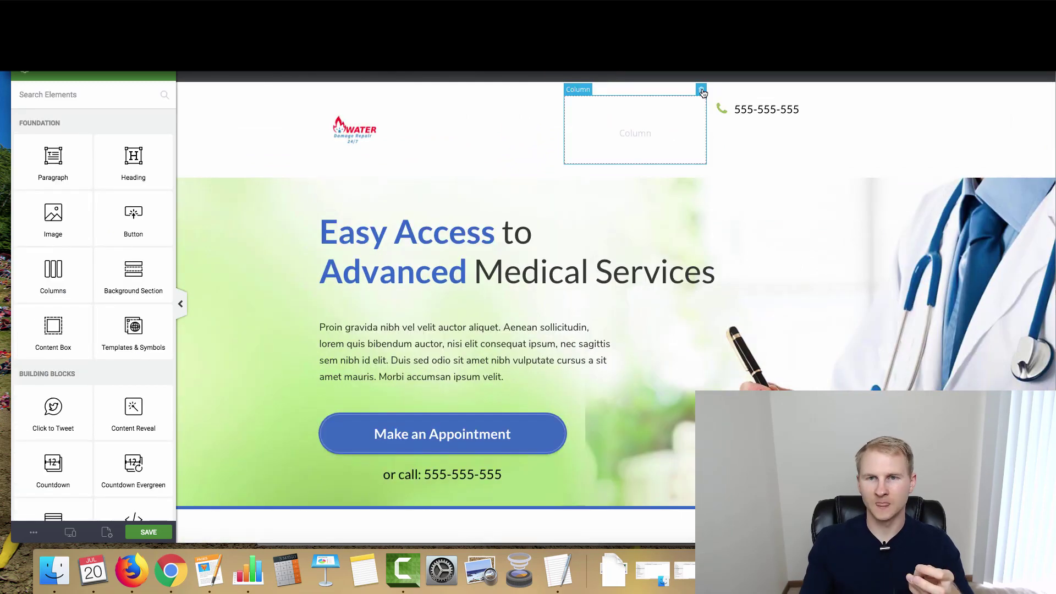
{"action": "left_click", "coordinate": [701, 89]}
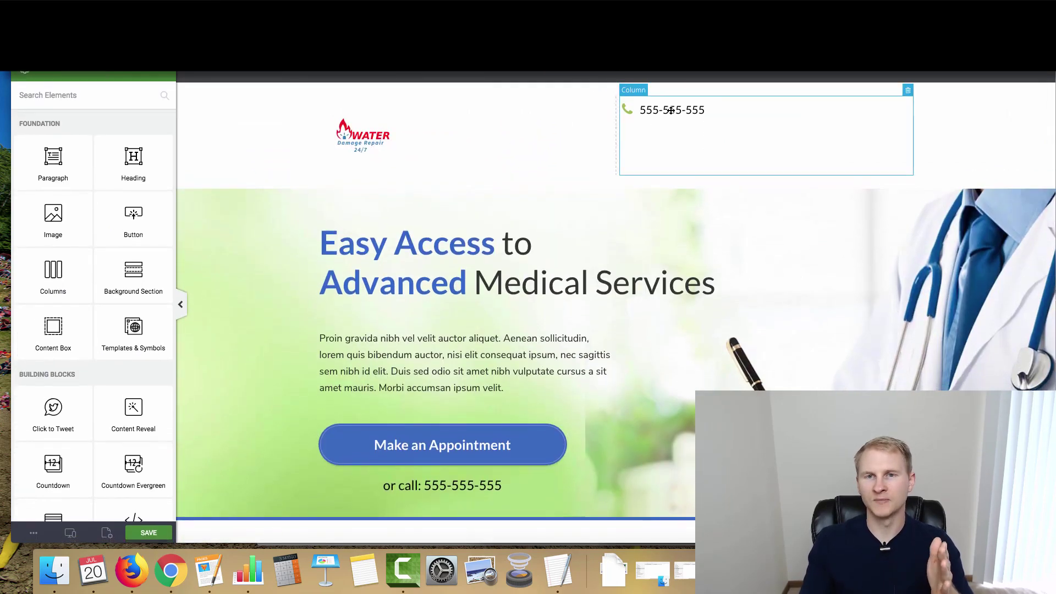
{"action": "left_click", "coordinate": [696, 139]}
{"action": "left_click", "coordinate": [709, 108]}
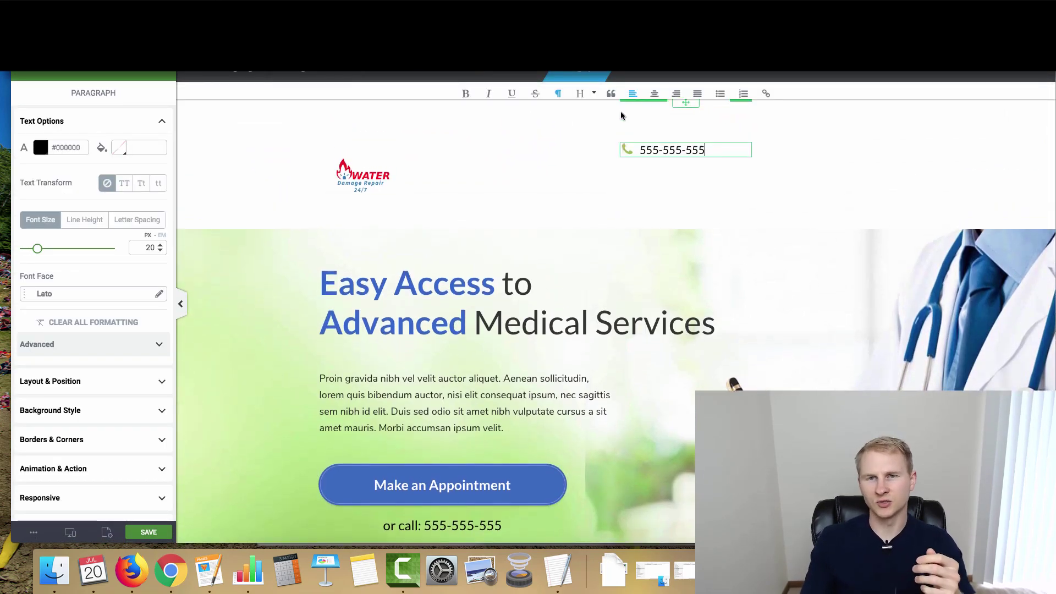
{"action": "left_click", "coordinate": [679, 138]}
{"action": "left_click", "coordinate": [647, 114]}
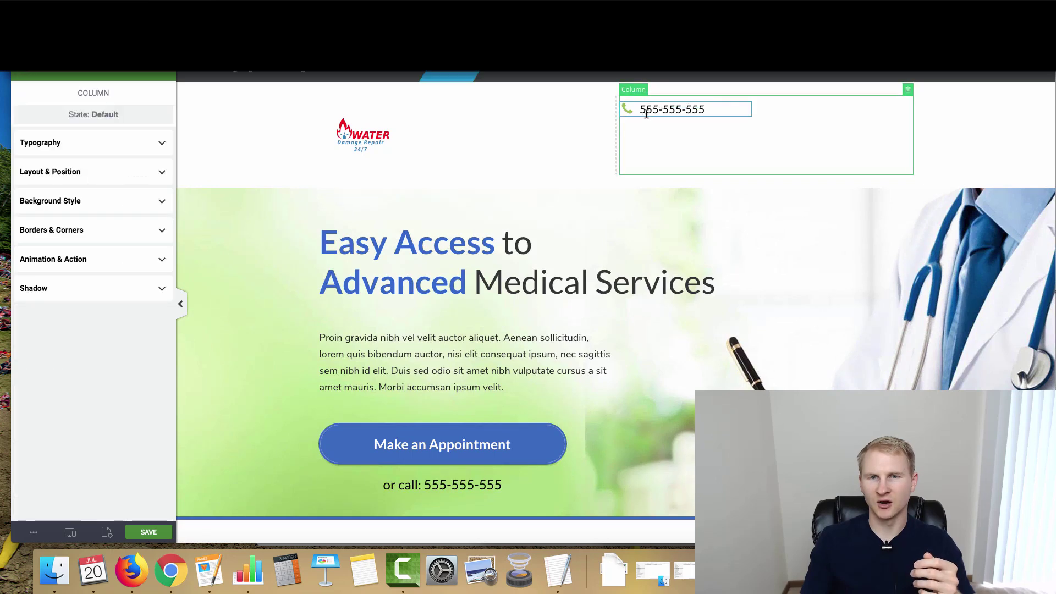
{"action": "triple_click", "coordinate": [647, 113]}
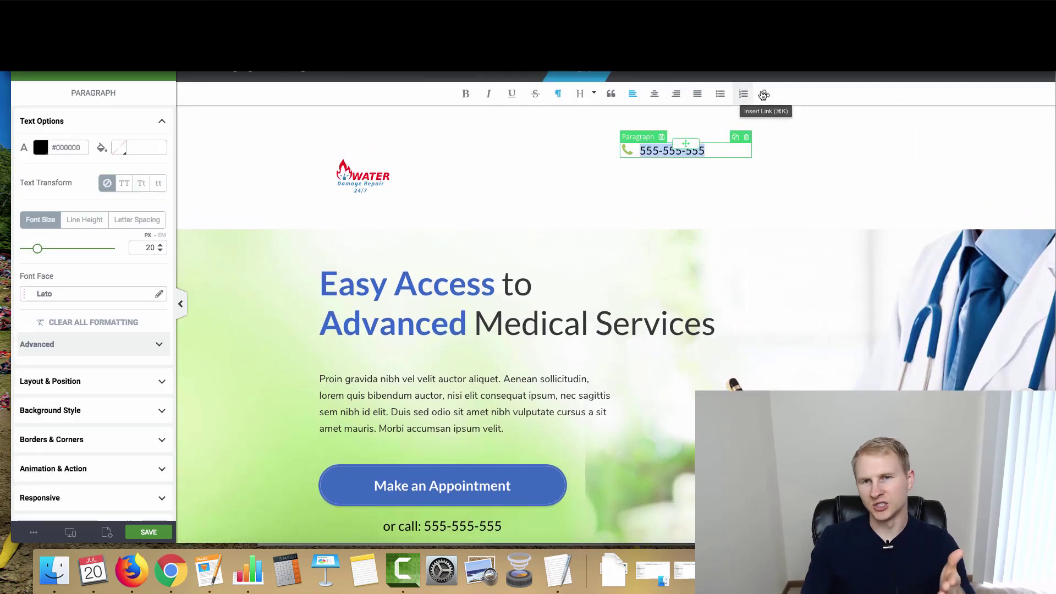
{"action": "left_click", "coordinate": [766, 96]}
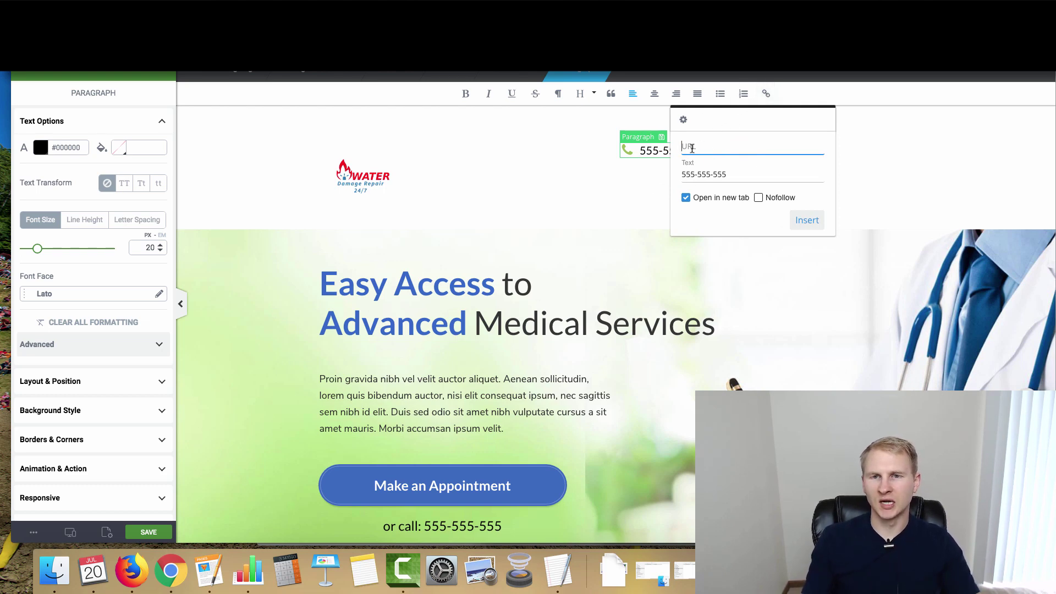
{"action": "type", "text": "tel"}
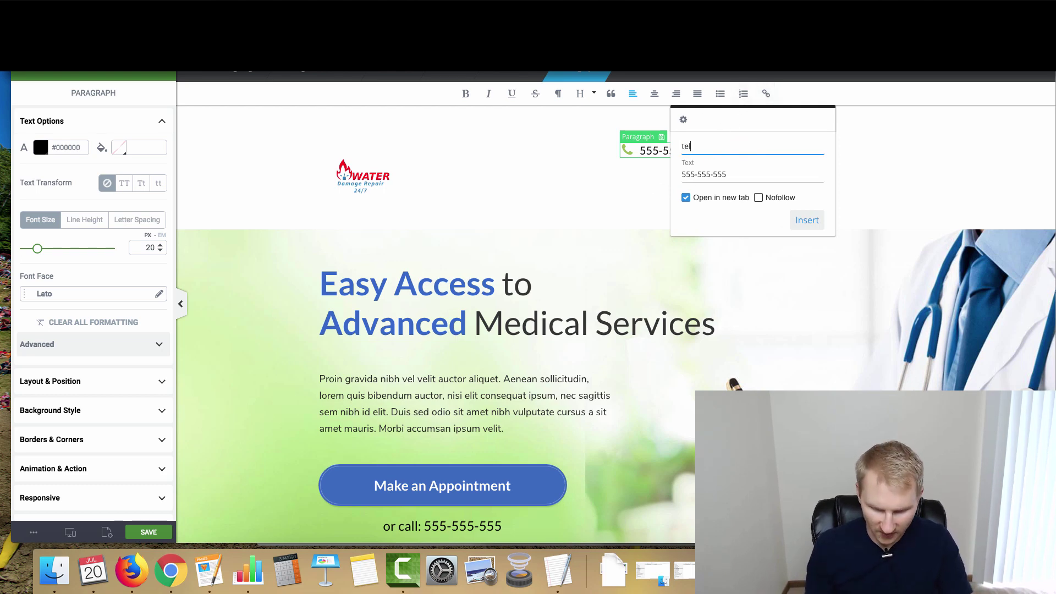
{"action": "type", "text": ":555555"}
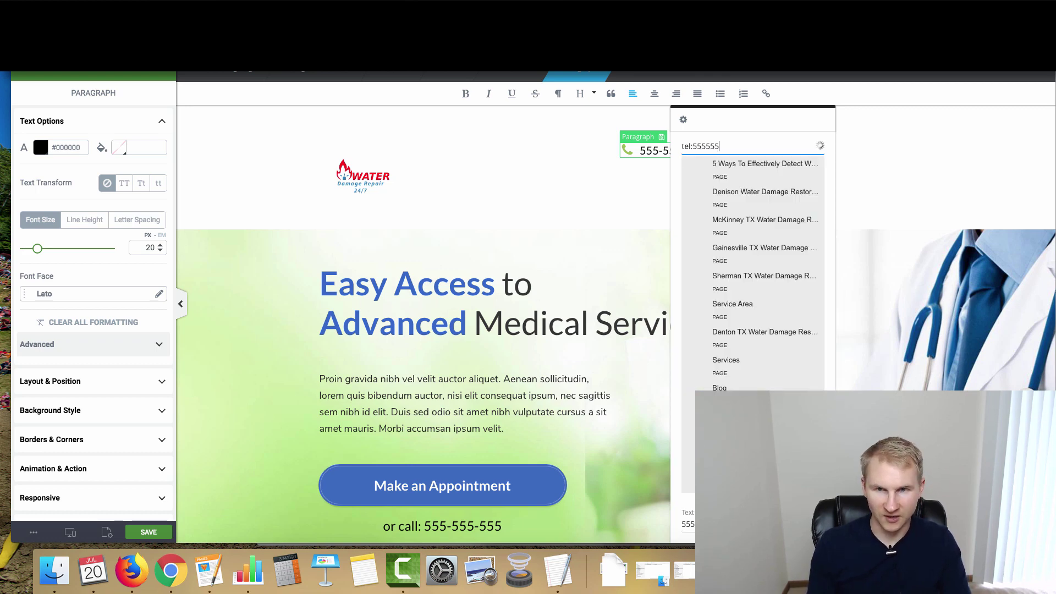
{"action": "type", "text": "555"}
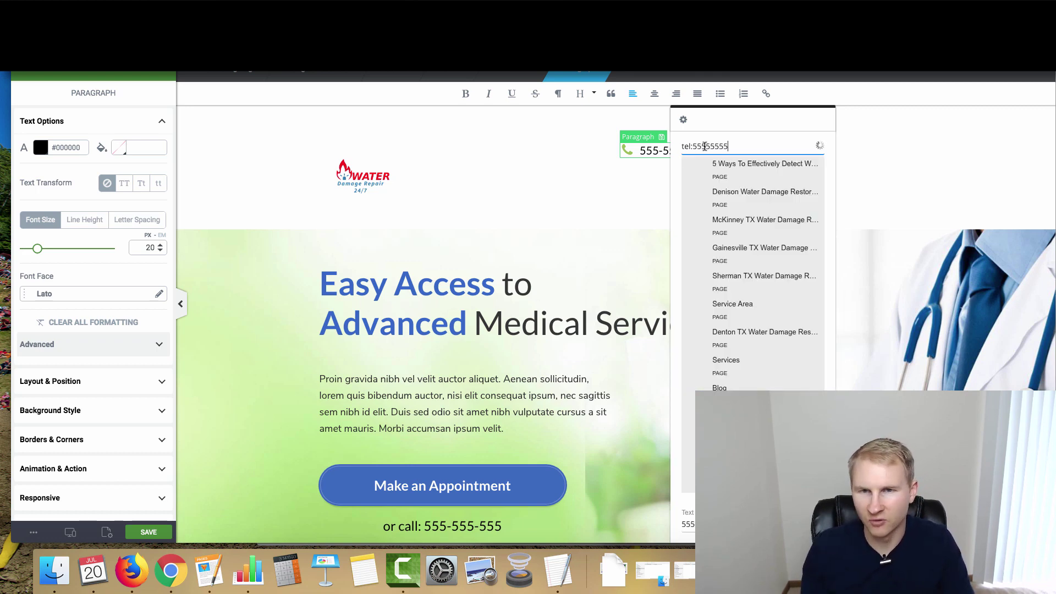
{"action": "type", "text": "5"}
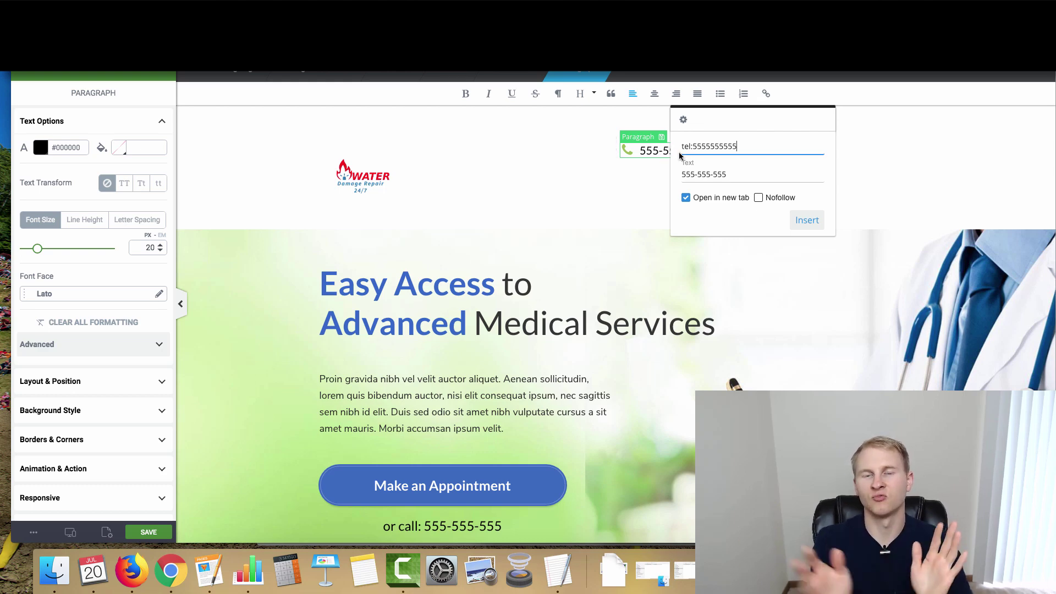
{"action": "left_click", "coordinate": [686, 199]}
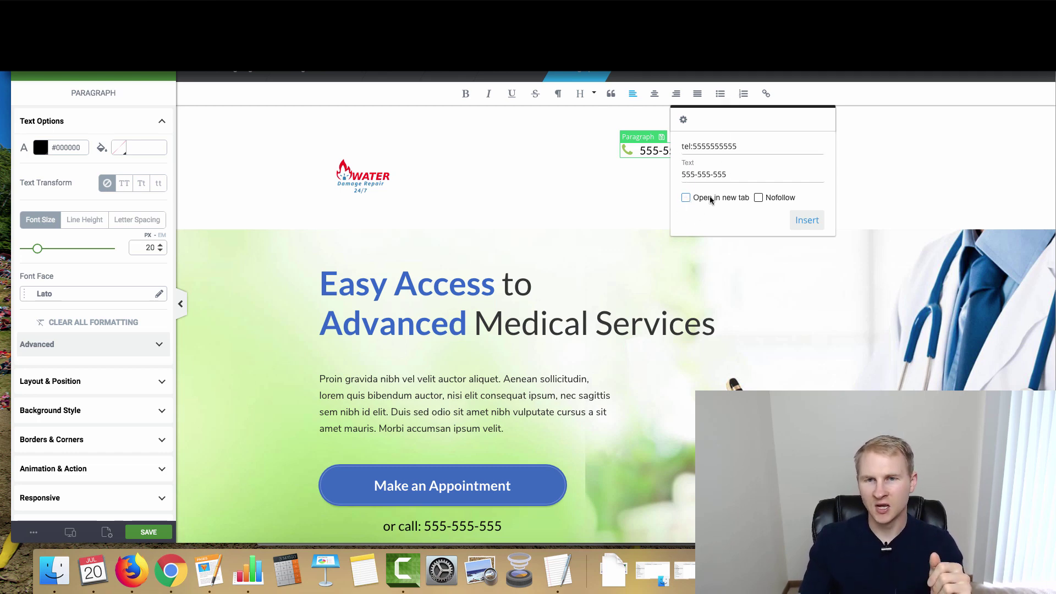
{"action": "left_click", "coordinate": [801, 220]}
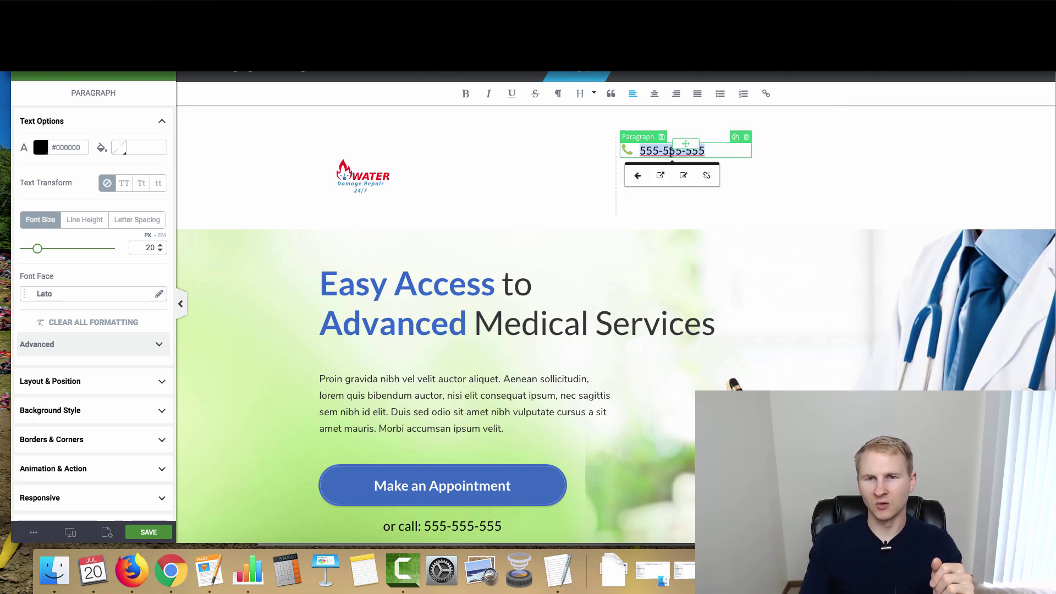
Rewrite the headline's first line as 'Trusted Service'.
{"action": "scroll", "coordinate": [363, 286], "scroll_direction": "down", "scroll_amount": 1}
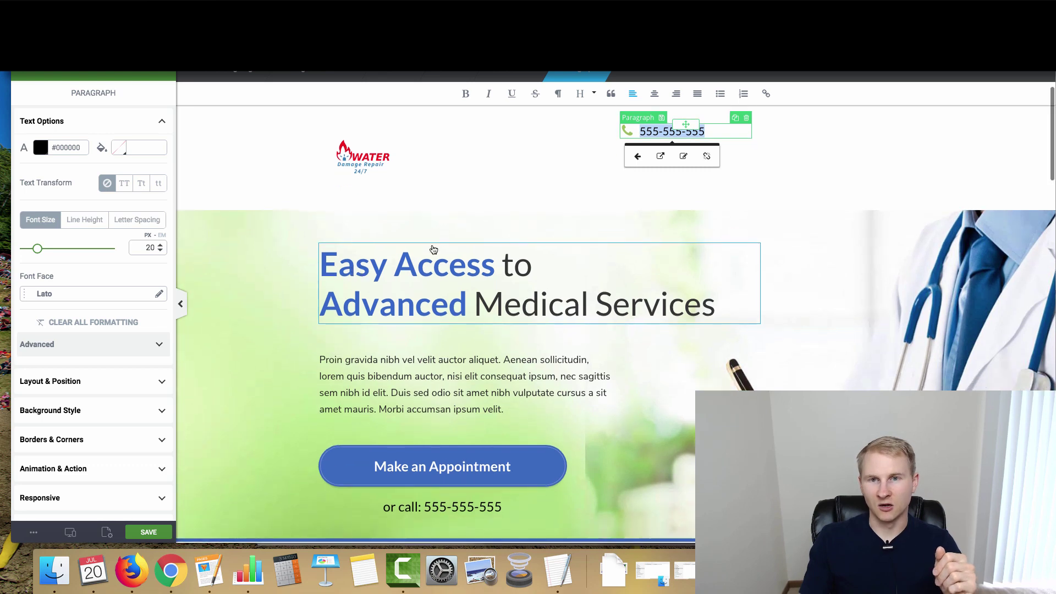
{"action": "scroll", "coordinate": [415, 262], "scroll_direction": "down", "scroll_amount": 5}
{"action": "left_click", "coordinate": [496, 126]}
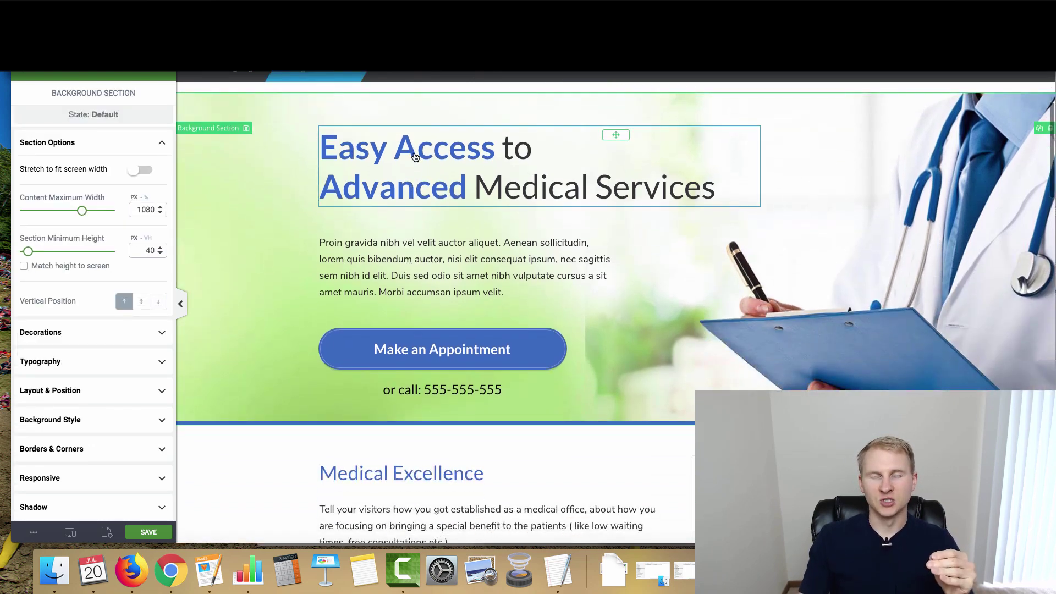
{"action": "left_click_drag", "start_coordinate": [496, 150], "coordinate": [293, 155]}
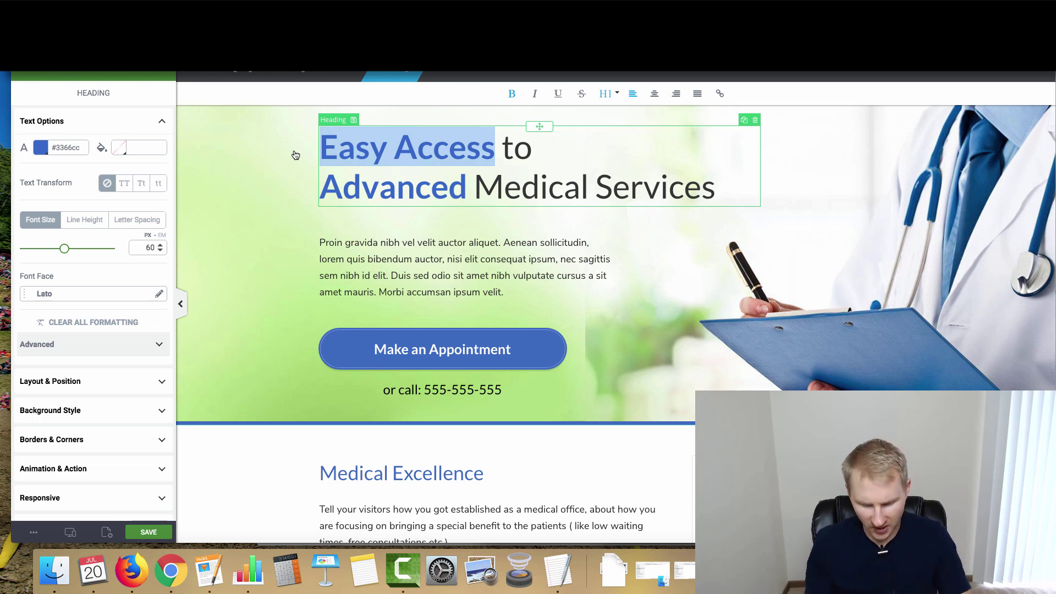
{"action": "type", "text": "Trusted"}
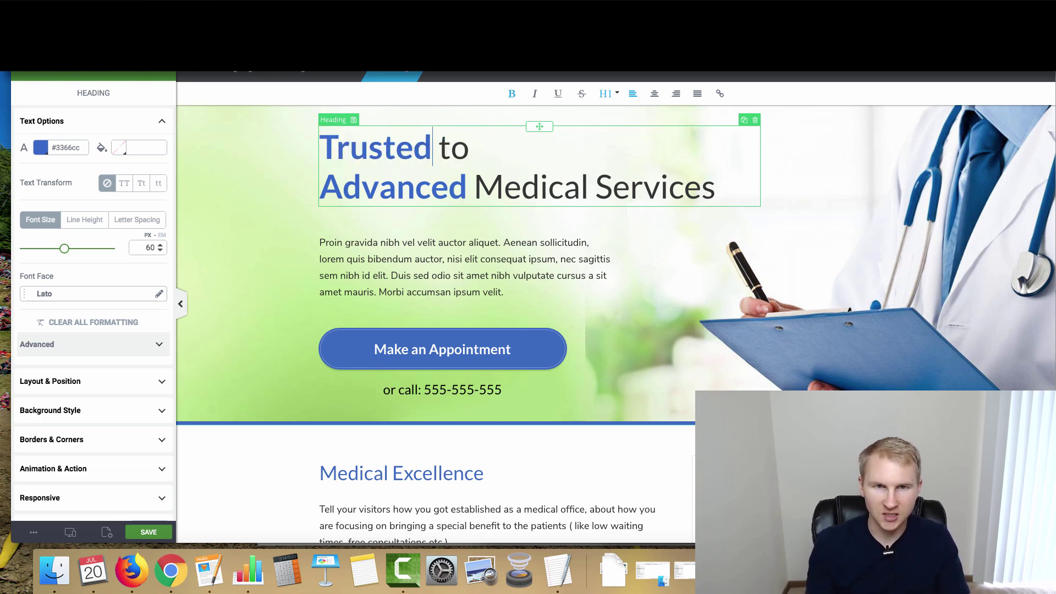
{"action": "double_click", "coordinate": [454, 147]}
{"action": "type", "text": "Service"}
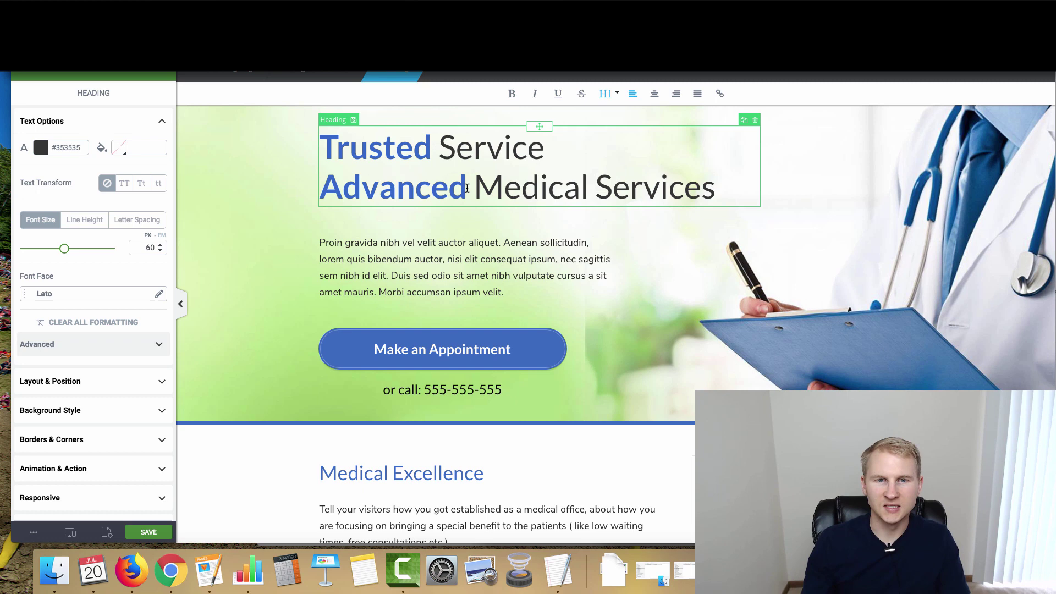
Rewrite the headline's second line as 'When Needed Most'.
{"action": "left_click_drag", "start_coordinate": [474, 187], "coordinate": [264, 190]}
{"action": "type", "text": "When Needed"}
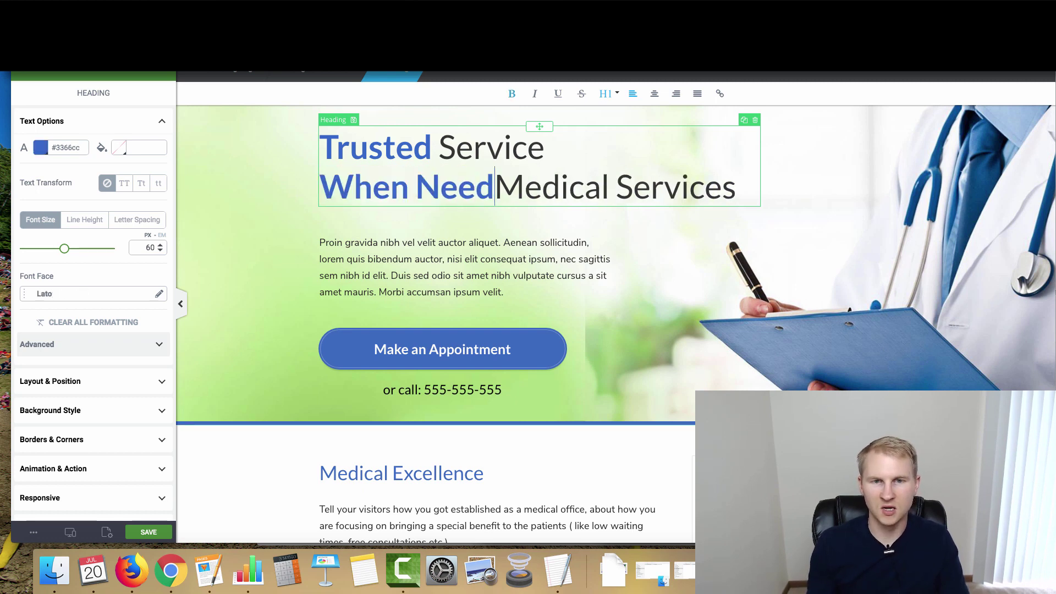
{"action": "key", "text": "shift+End"}
{"action": "type", "text": "Most"}
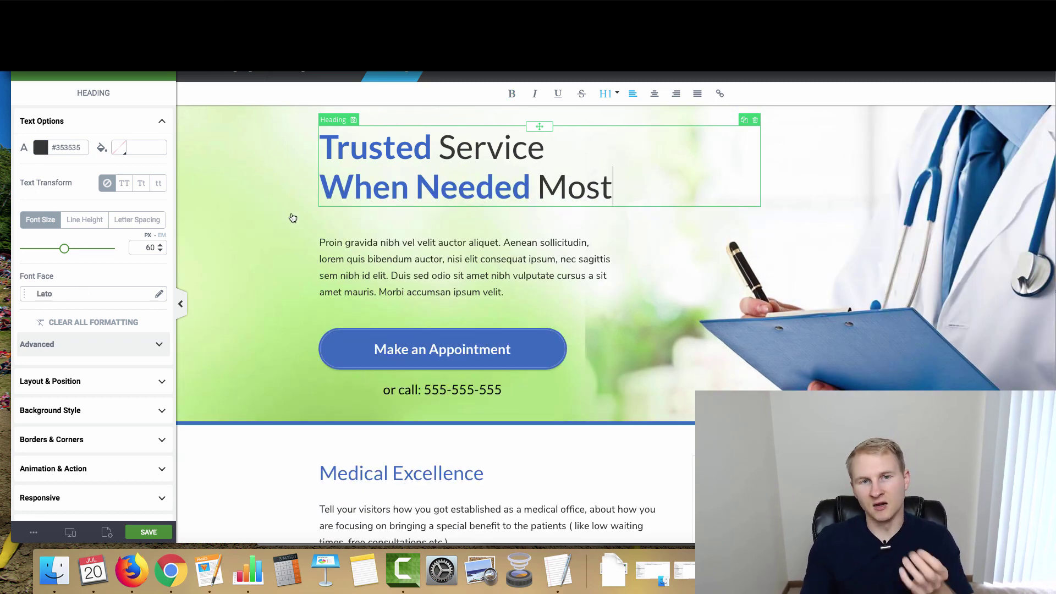
{"action": "scroll", "coordinate": [299, 308], "scroll_direction": "up", "scroll_amount": 3}
{"action": "scroll", "coordinate": [299, 307], "scroll_direction": "down", "scroll_amount": 1}
{"action": "key", "text": "ctrl+a"}
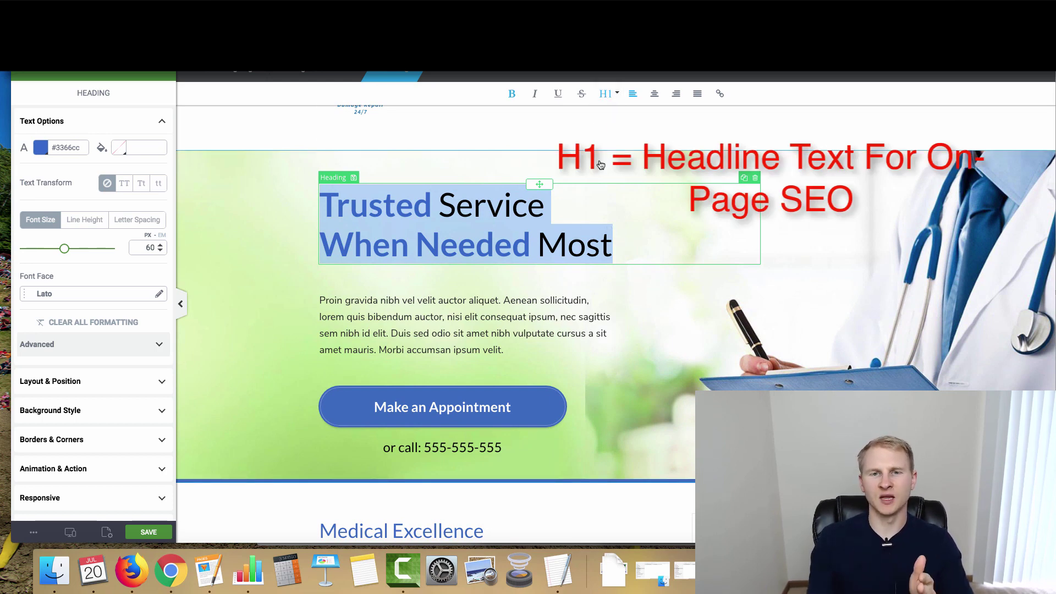
{"action": "left_click", "coordinate": [632, 234]}
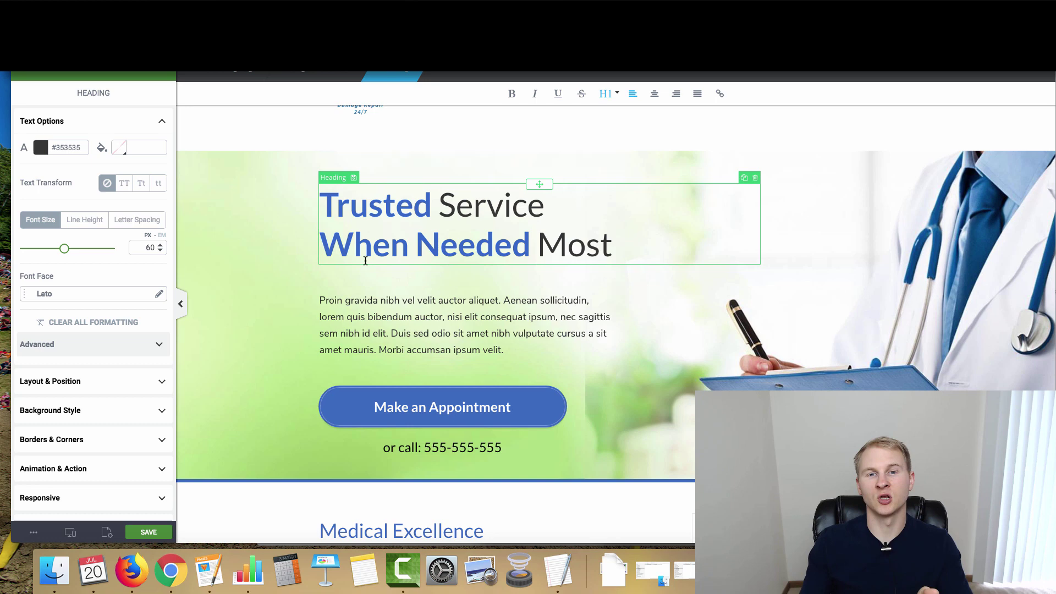
{"action": "left_click", "coordinate": [315, 206]}
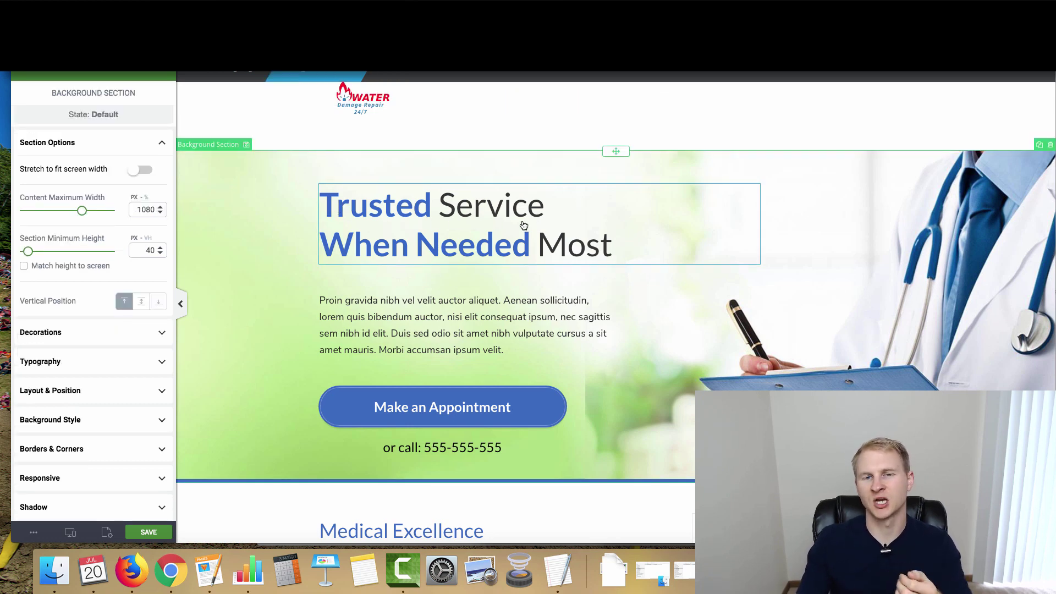
Delete the Lorem ipsum paragraph below the hero headline.
{"action": "triple_click", "coordinate": [353, 317]}
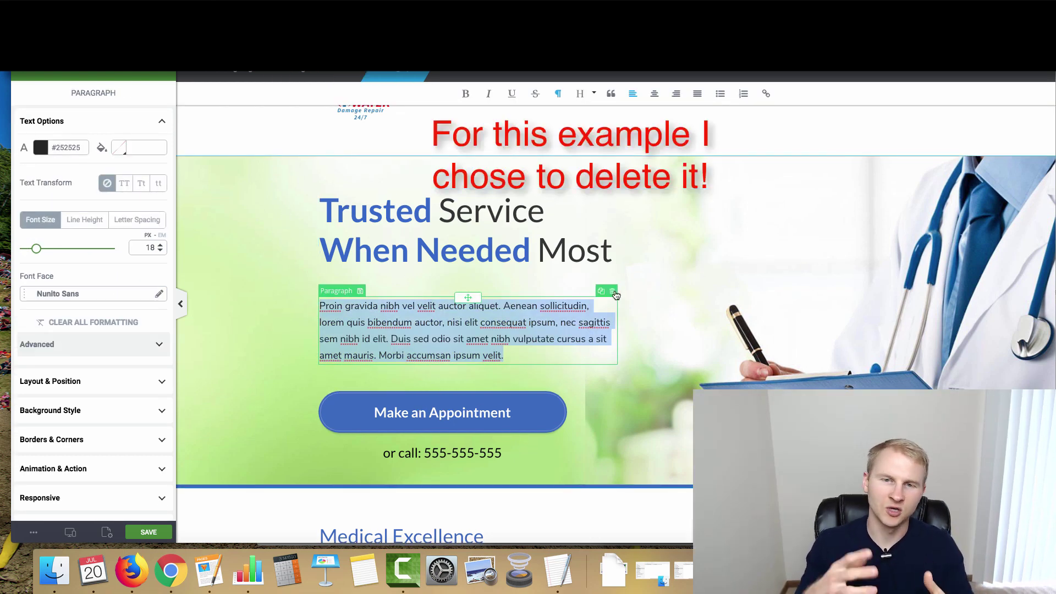
{"action": "left_click", "coordinate": [613, 291]}
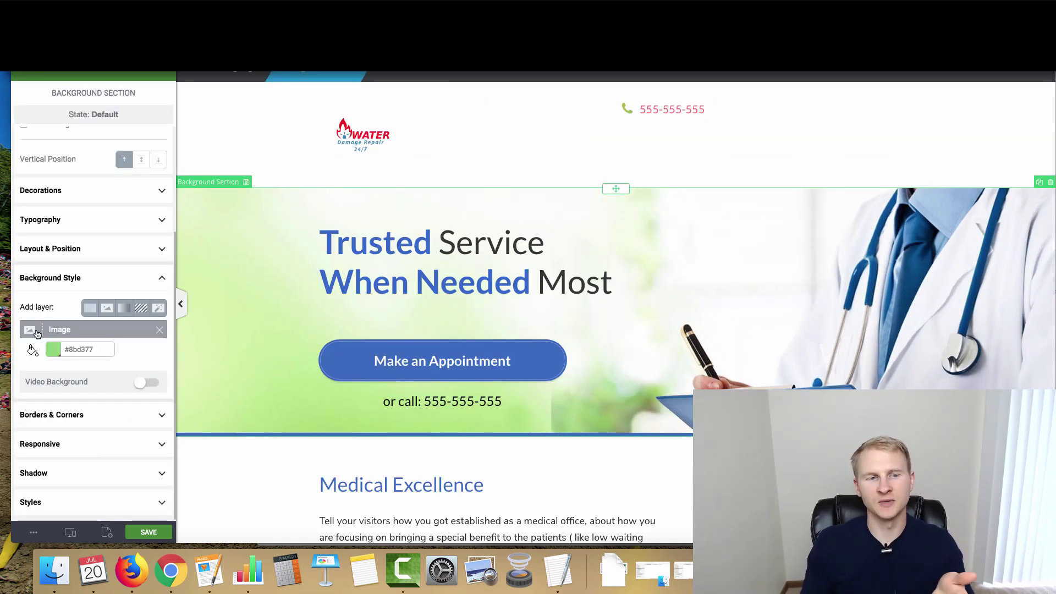
Replace the hero's doctor image with the flood-damaged house photo, static and stretched.
{"action": "left_click", "coordinate": [46, 332]}
{"action": "left_click", "coordinate": [60, 375]}
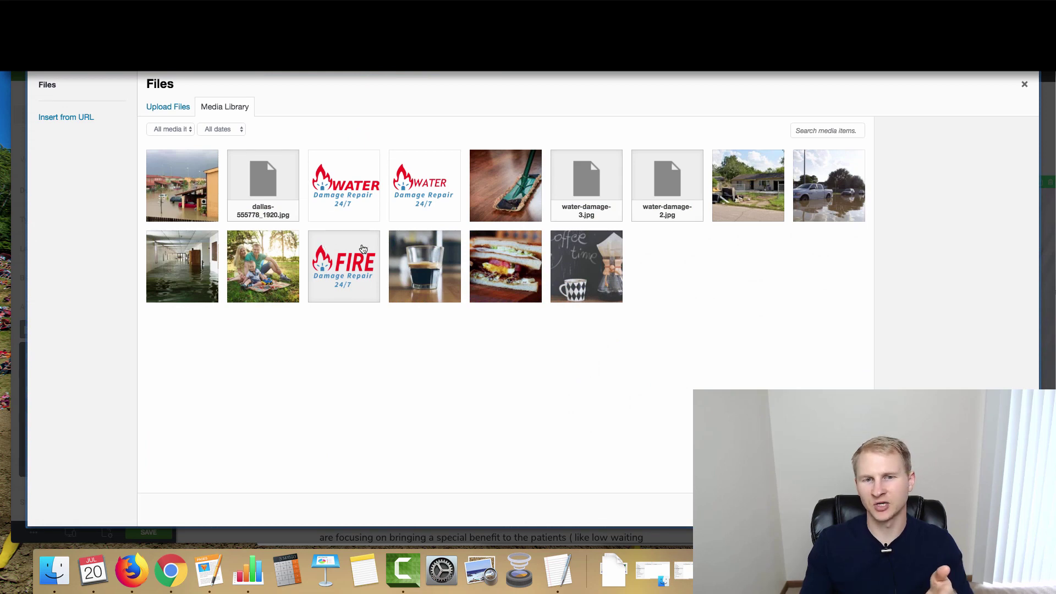
{"action": "left_click", "coordinate": [753, 187]}
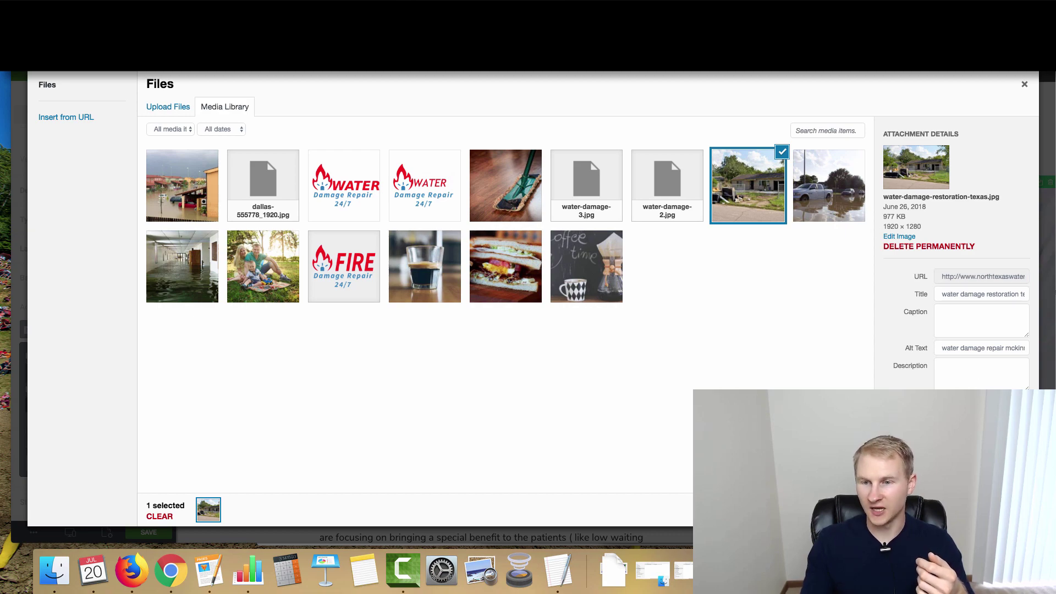
{"action": "left_click", "coordinate": [1001, 510]}
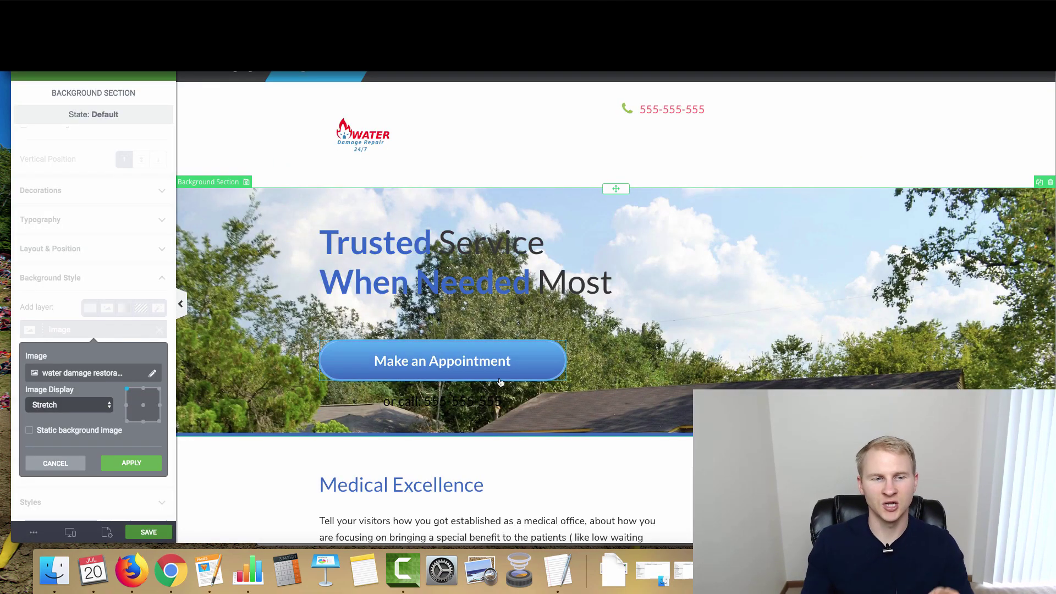
{"action": "left_click", "coordinate": [29, 430]}
{"action": "left_click", "coordinate": [69, 406]}
{"action": "left_click", "coordinate": [69, 406]}
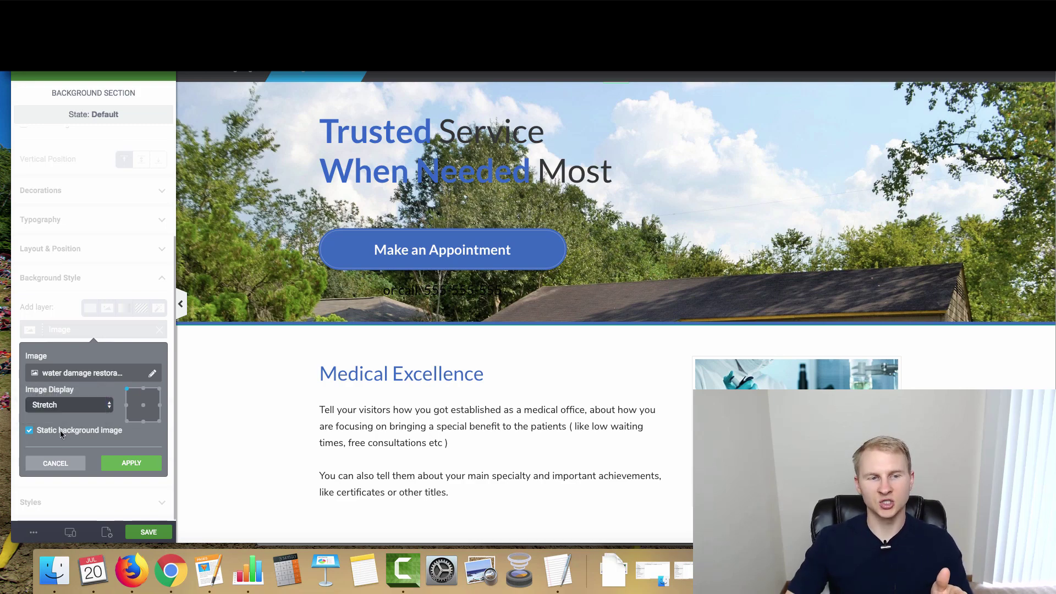
{"action": "scroll", "coordinate": [260, 277], "scroll_direction": "down", "scroll_amount": 2}
{"action": "scroll", "coordinate": [261, 276], "scroll_direction": "up", "scroll_amount": 3}
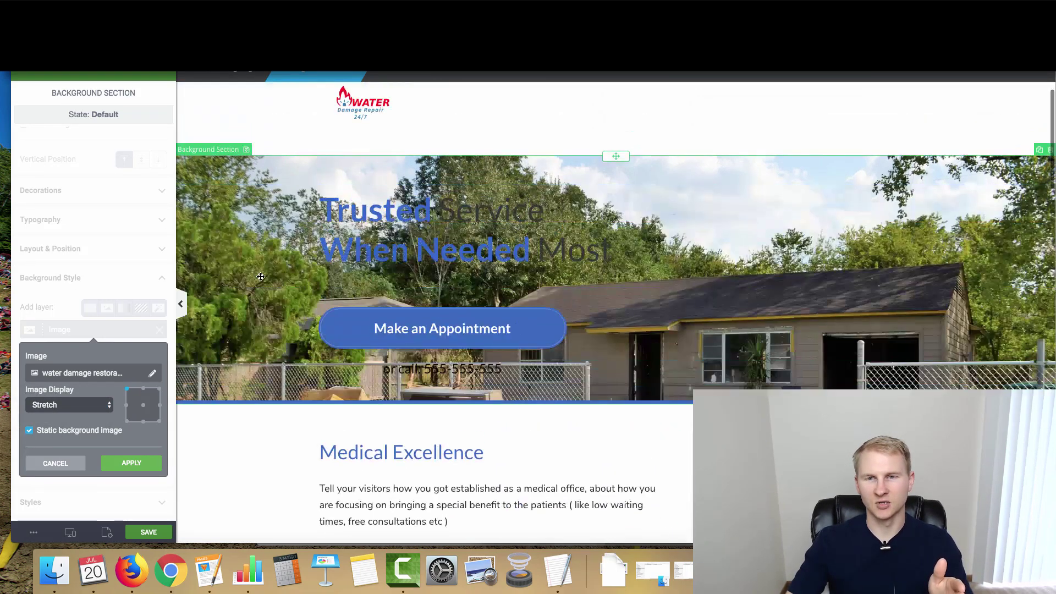
{"action": "scroll", "coordinate": [268, 235], "scroll_direction": "down", "scroll_amount": 4}
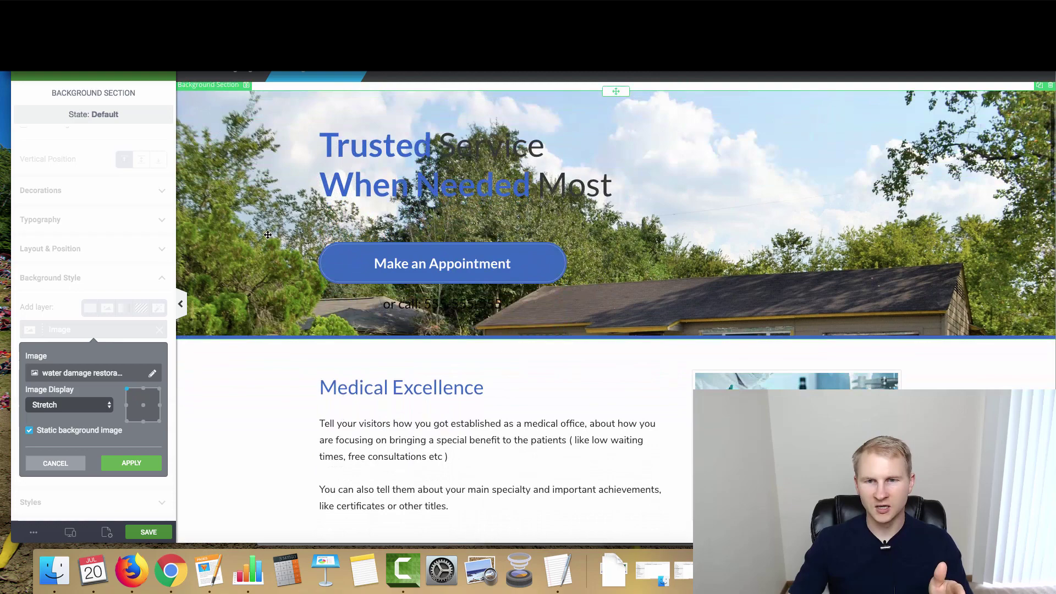
{"action": "scroll", "coordinate": [268, 235], "scroll_direction": "down", "scroll_amount": 2}
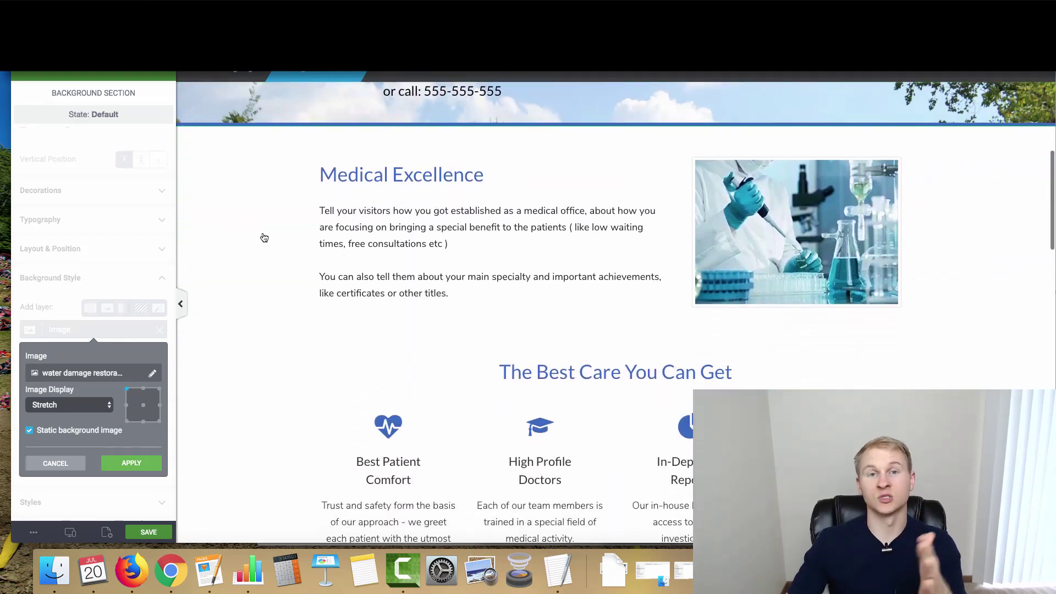
{"action": "scroll", "coordinate": [264, 236], "scroll_direction": "up", "scroll_amount": 5}
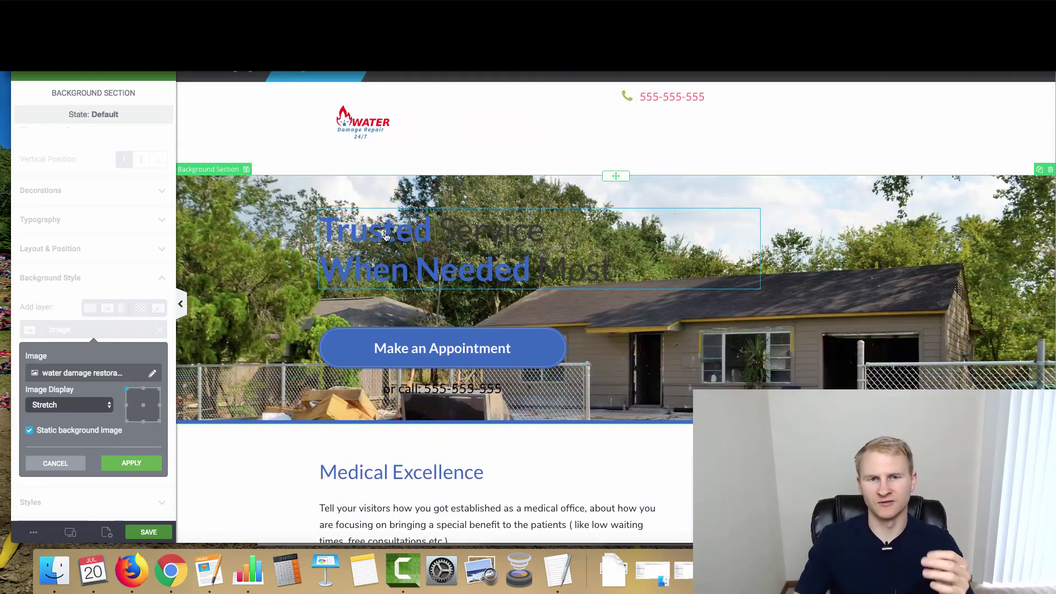
{"action": "left_click", "coordinate": [383, 235]}
Give the hero headline a pale green #f0f9ed background.
{"action": "left_click_drag", "start_coordinate": [635, 257], "coordinate": [379, 231]}
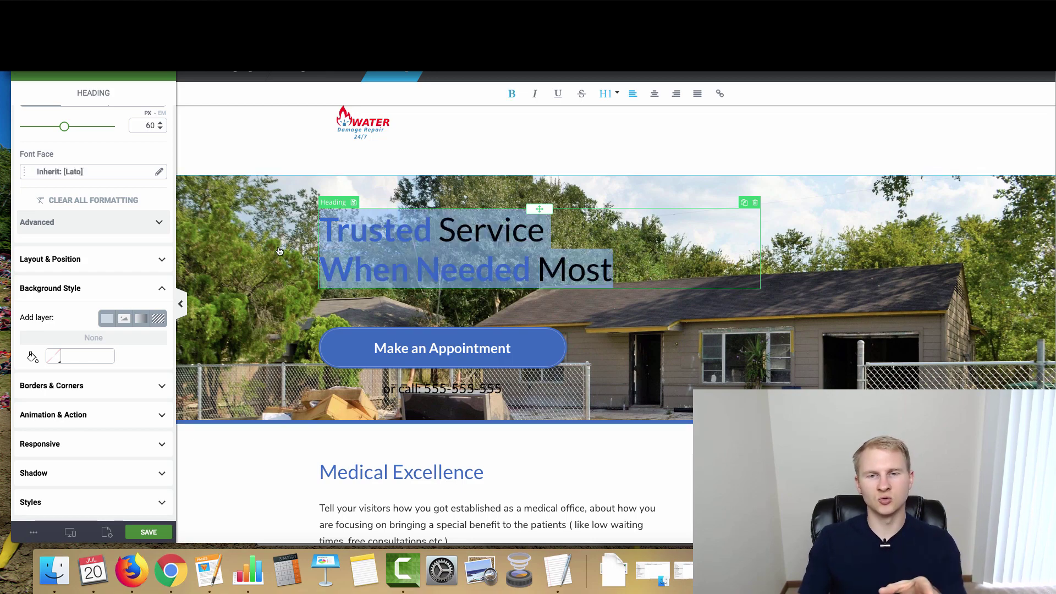
{"action": "double_click", "coordinate": [528, 230]}
{"action": "key", "text": "alt+shift+Left"}
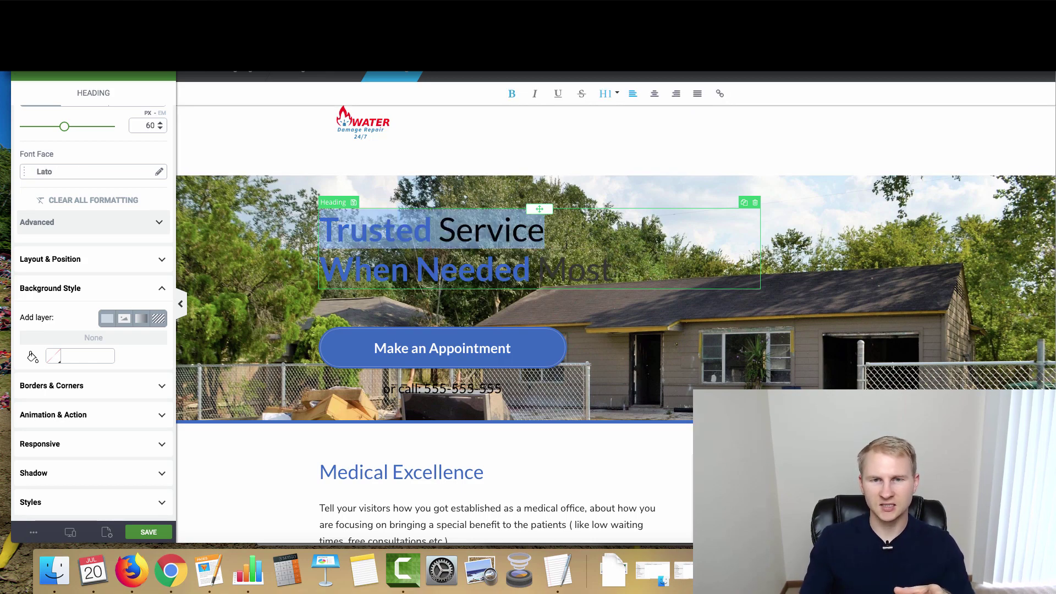
{"action": "left_click", "coordinate": [631, 258], "text": "shift"}
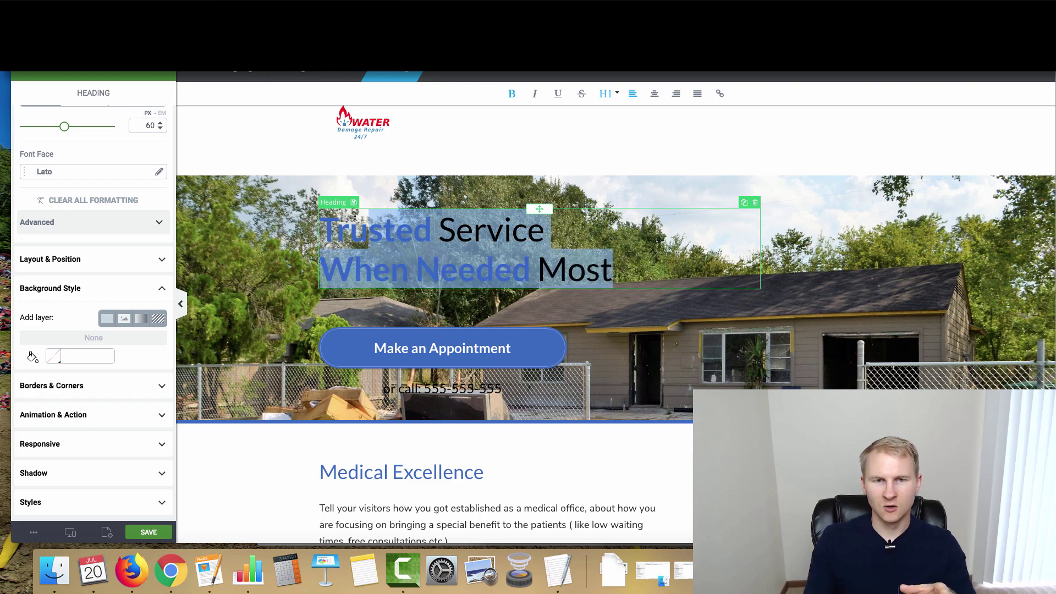
{"action": "left_click", "coordinate": [52, 361]}
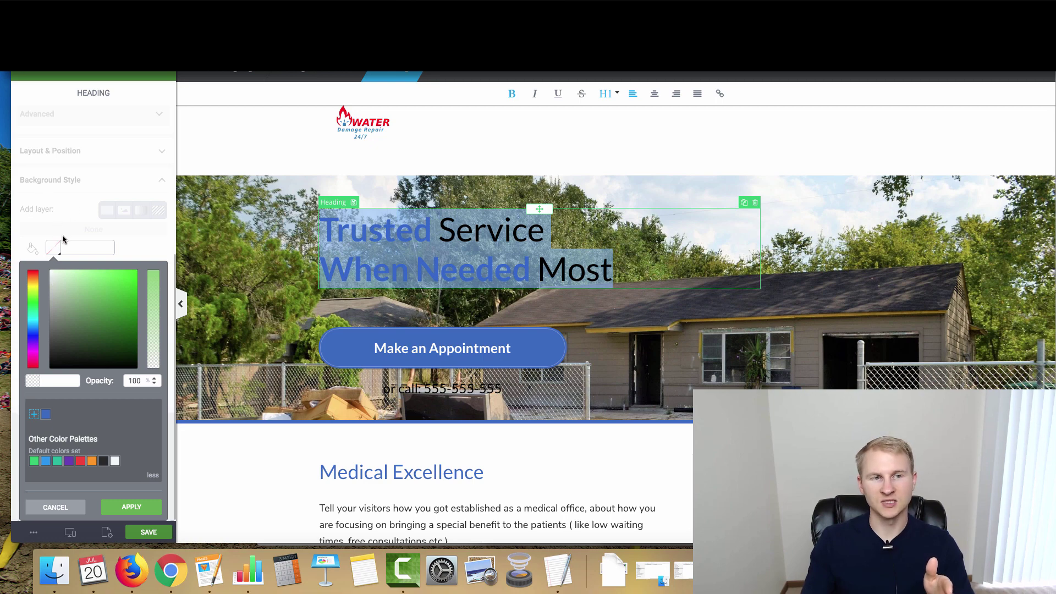
{"action": "left_click", "coordinate": [53, 280]}
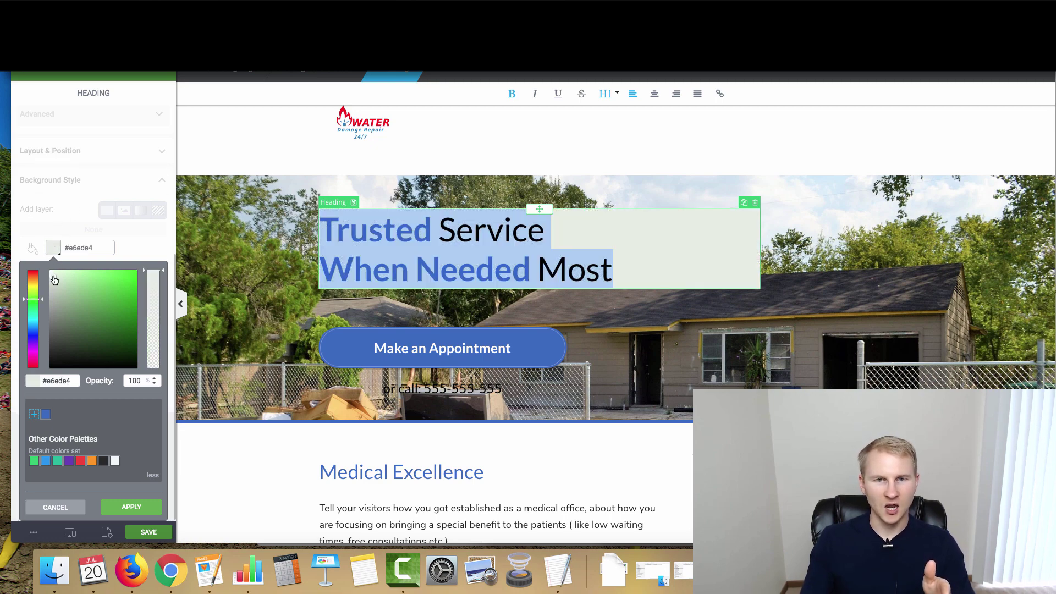
{"action": "left_click", "coordinate": [55, 275]}
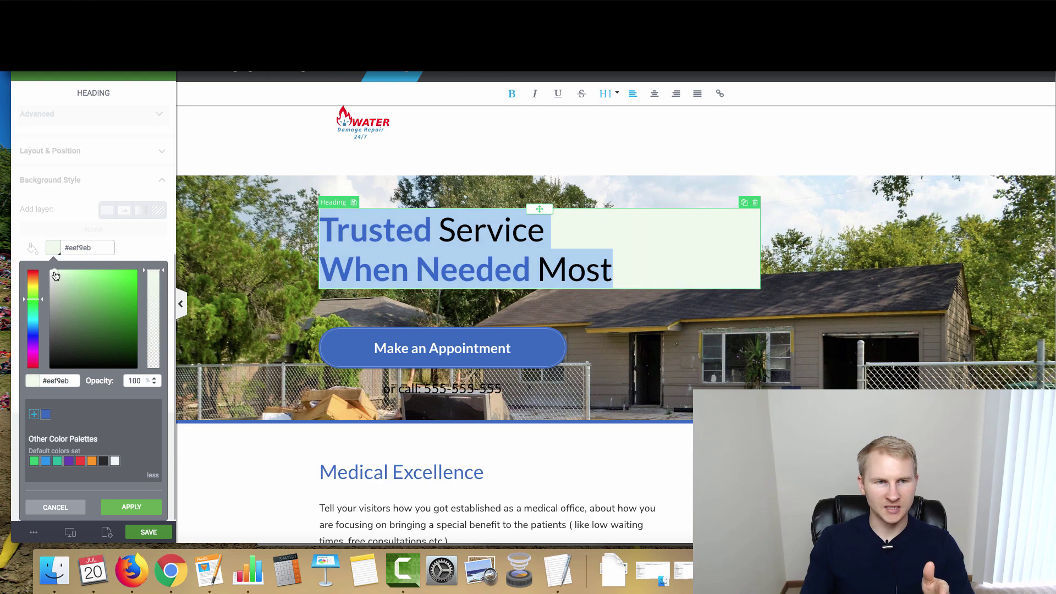
{"action": "left_click", "coordinate": [124, 506]}
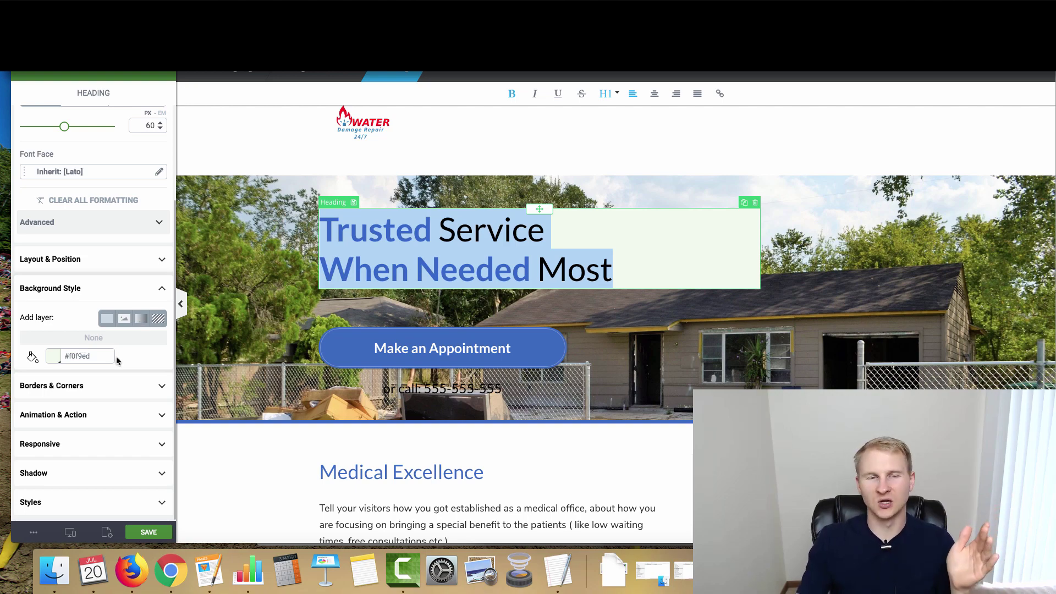
Reduce the headline background's opacity to 71%.
{"action": "left_click", "coordinate": [53, 356]}
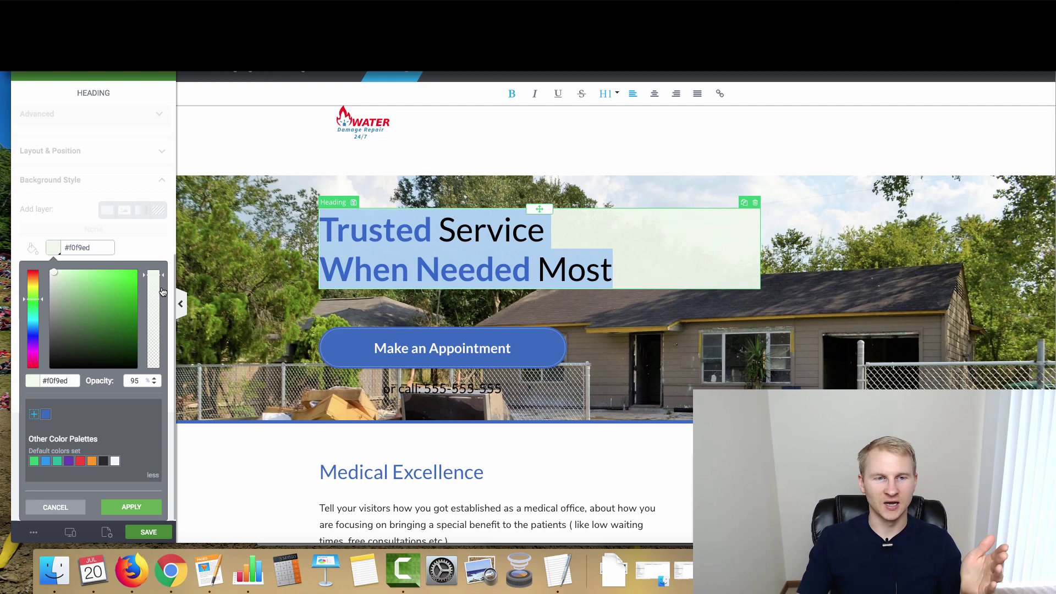
{"action": "left_click_drag", "start_coordinate": [163, 292], "coordinate": [161, 293]}
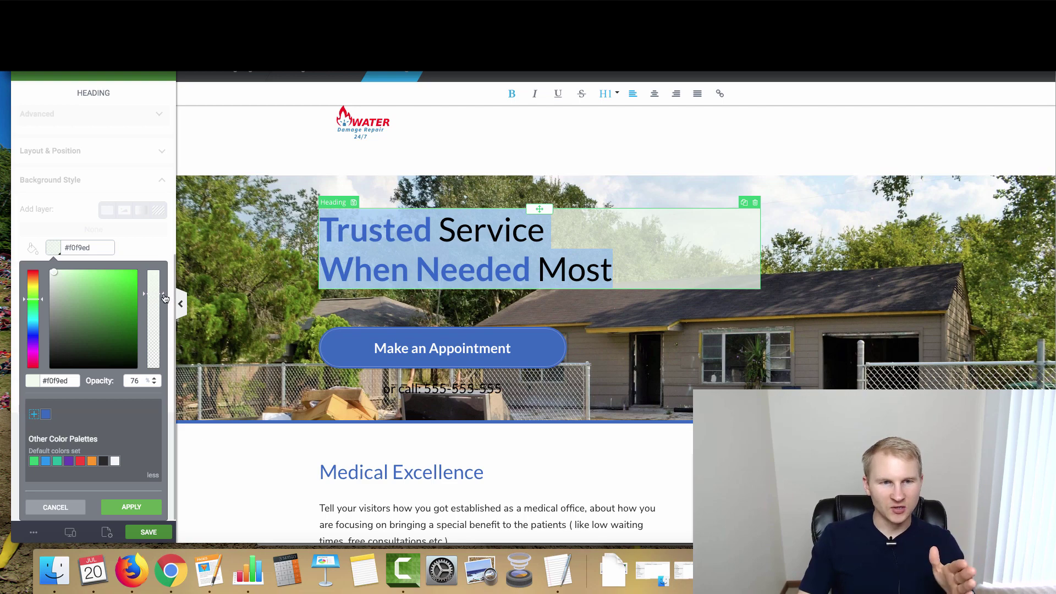
{"action": "left_click_drag", "start_coordinate": [164, 297], "coordinate": [163, 302]}
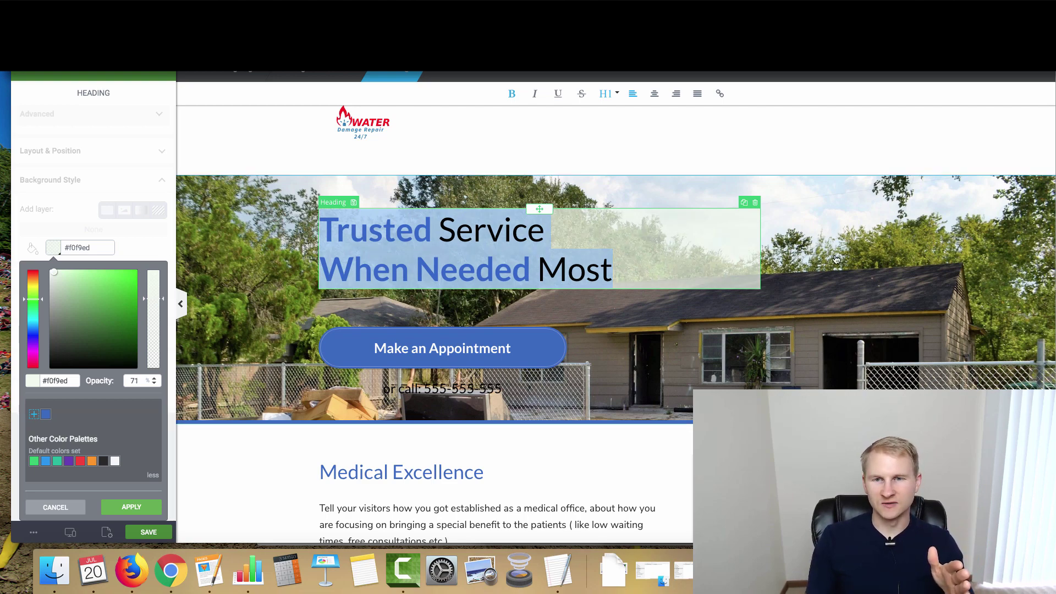
{"action": "left_click", "coordinate": [132, 507]}
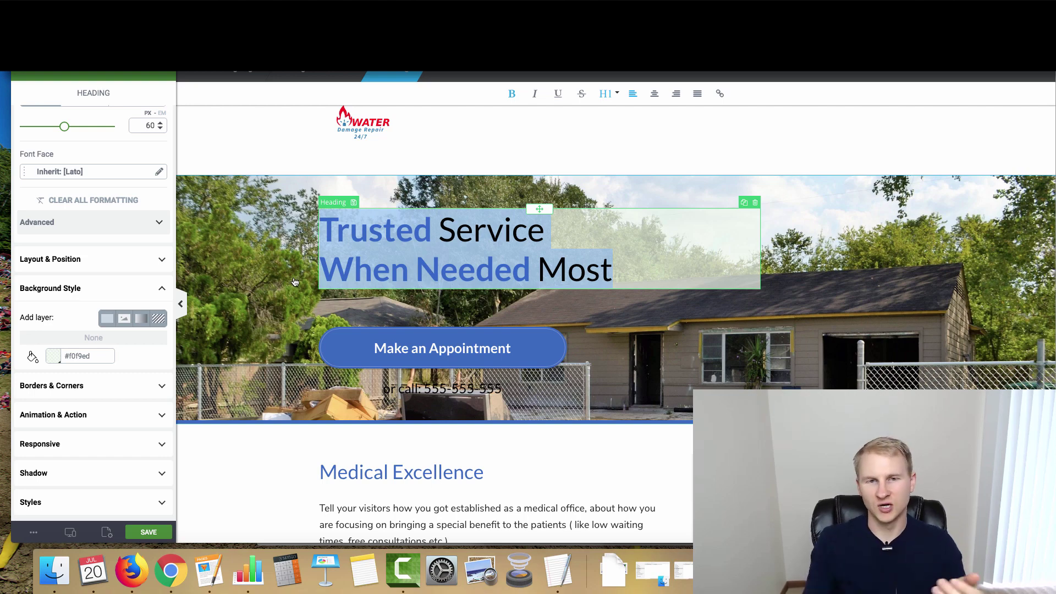
{"action": "left_click", "coordinate": [286, 269]}
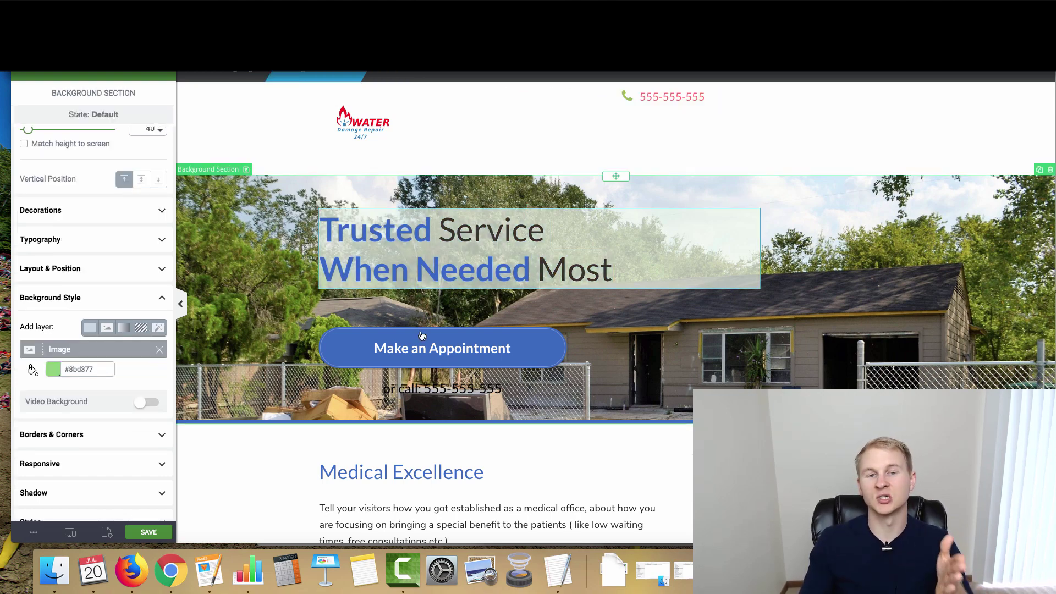
{"action": "left_click", "coordinate": [370, 390]}
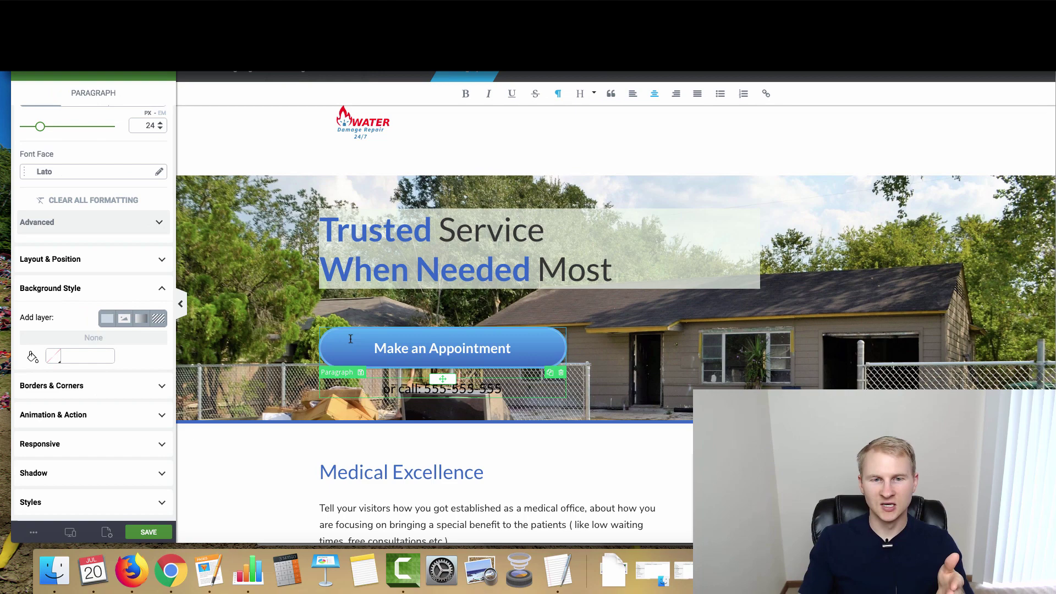
{"action": "left_click", "coordinate": [330, 340]}
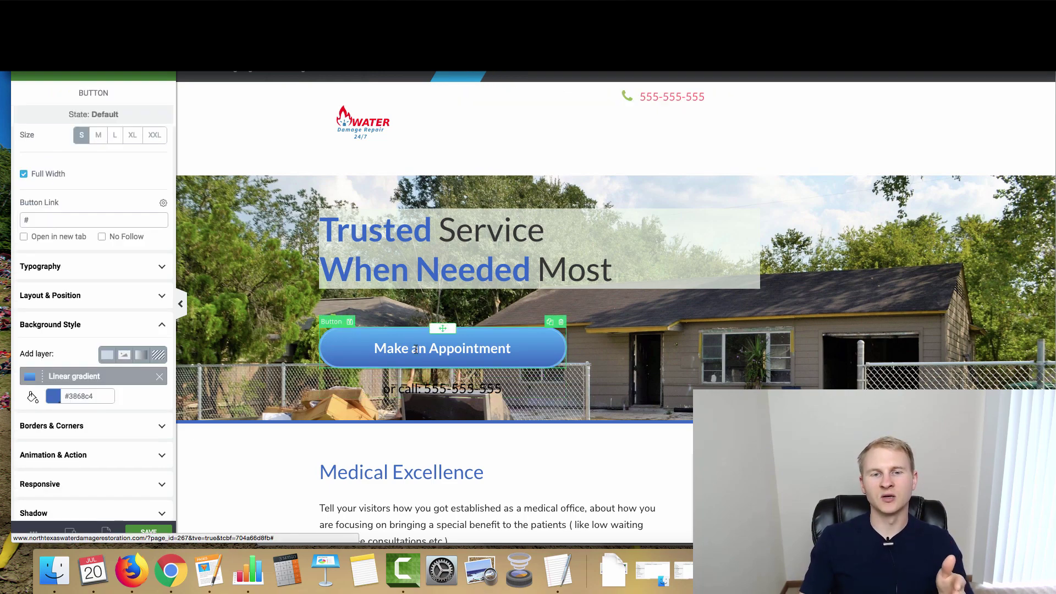
{"action": "left_click", "coordinate": [159, 376]}
{"action": "double_click", "coordinate": [81, 220]}
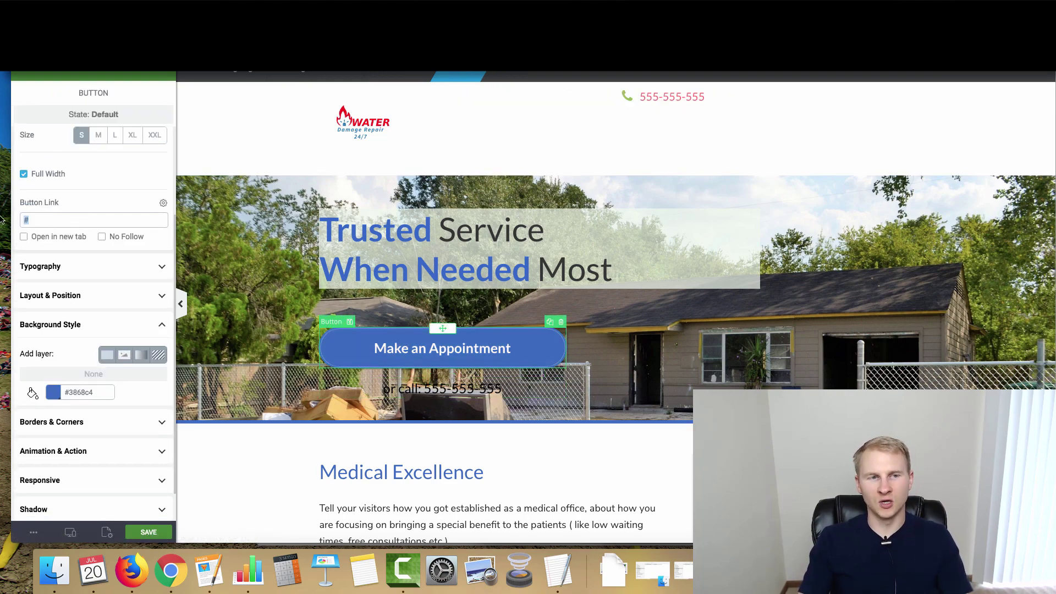
{"action": "type", "text": "te"}
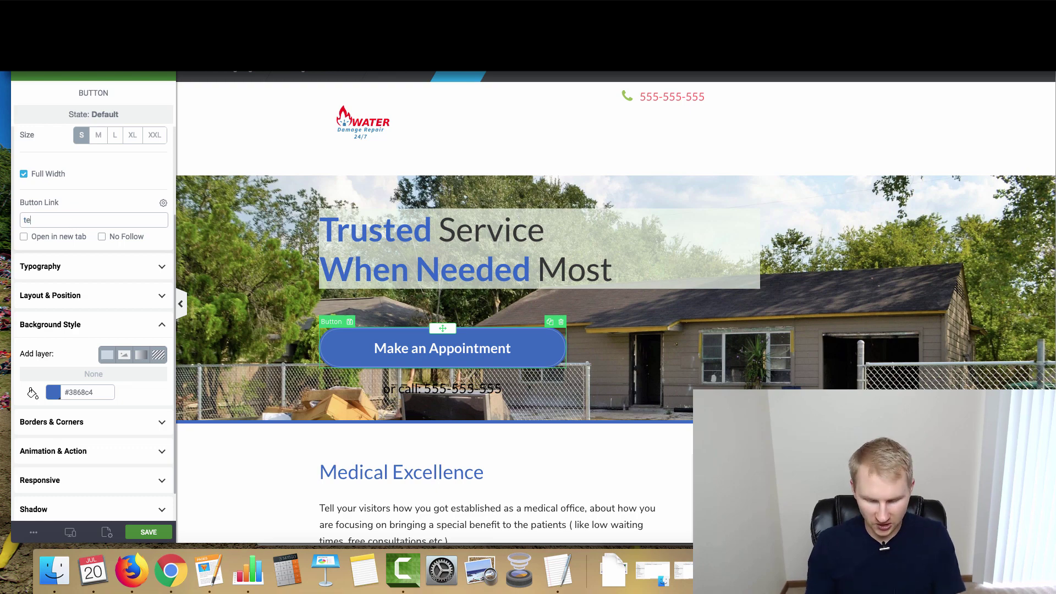
{"action": "type", "text": "l:"}
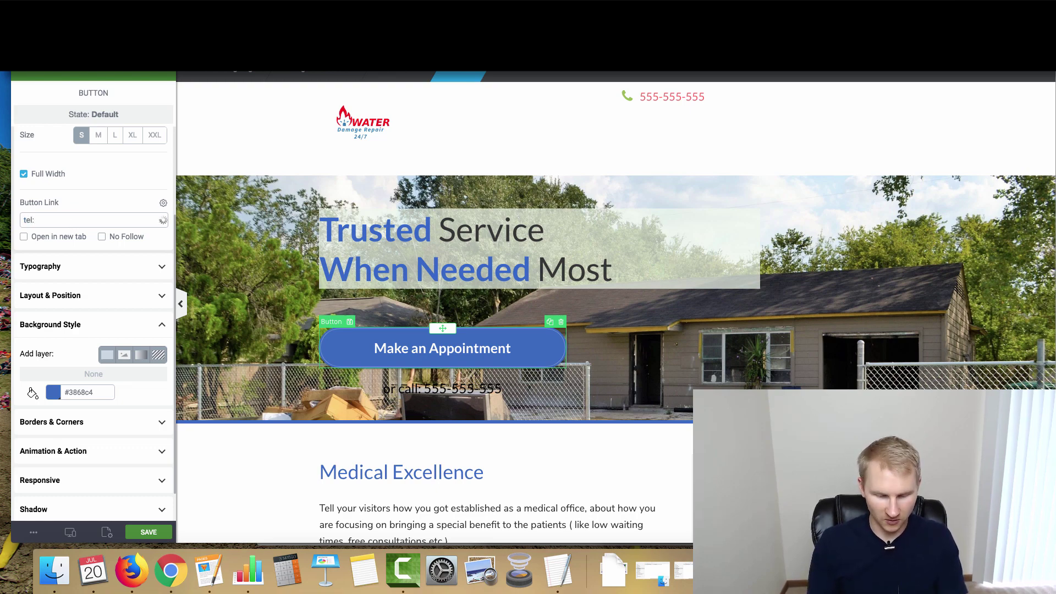
{"action": "type", "text": "5555555555"}
{"action": "scroll", "coordinate": [59, 208], "scroll_direction": "up", "scroll_amount": 3}
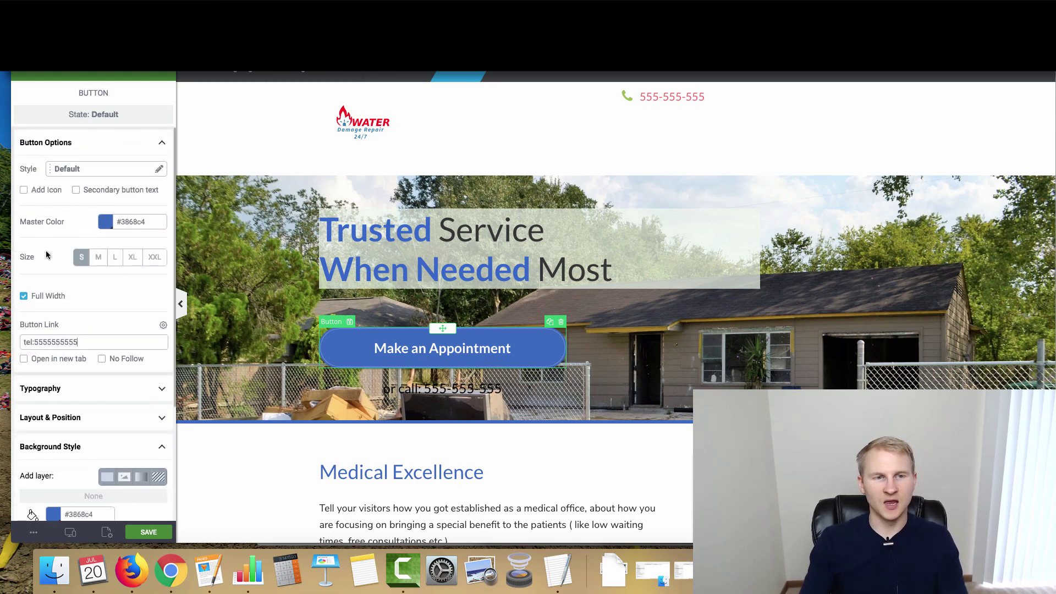
{"action": "left_click", "coordinate": [25, 297]}
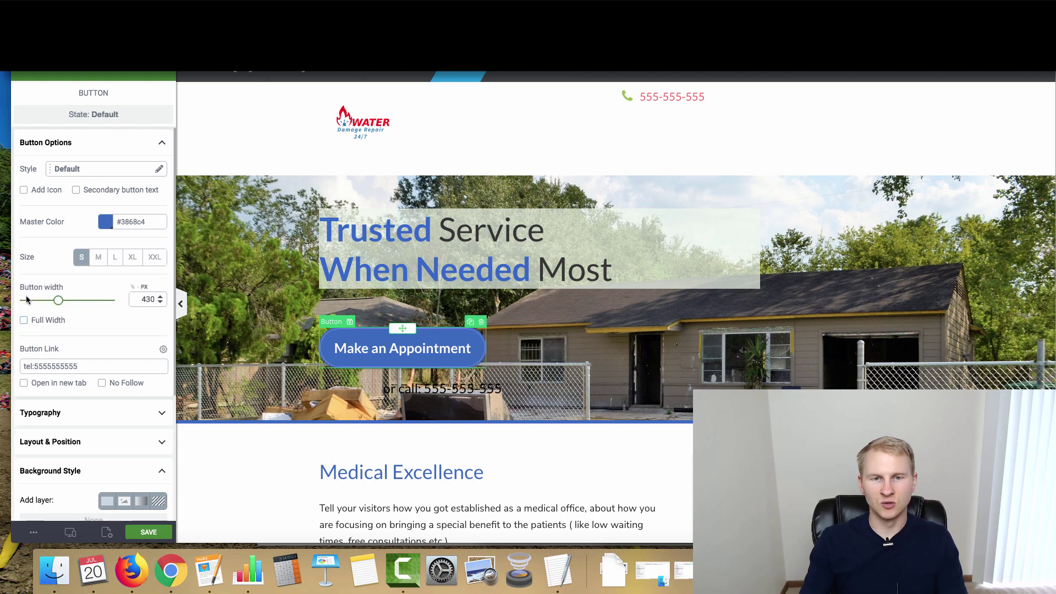
{"action": "left_click", "coordinate": [24, 320]}
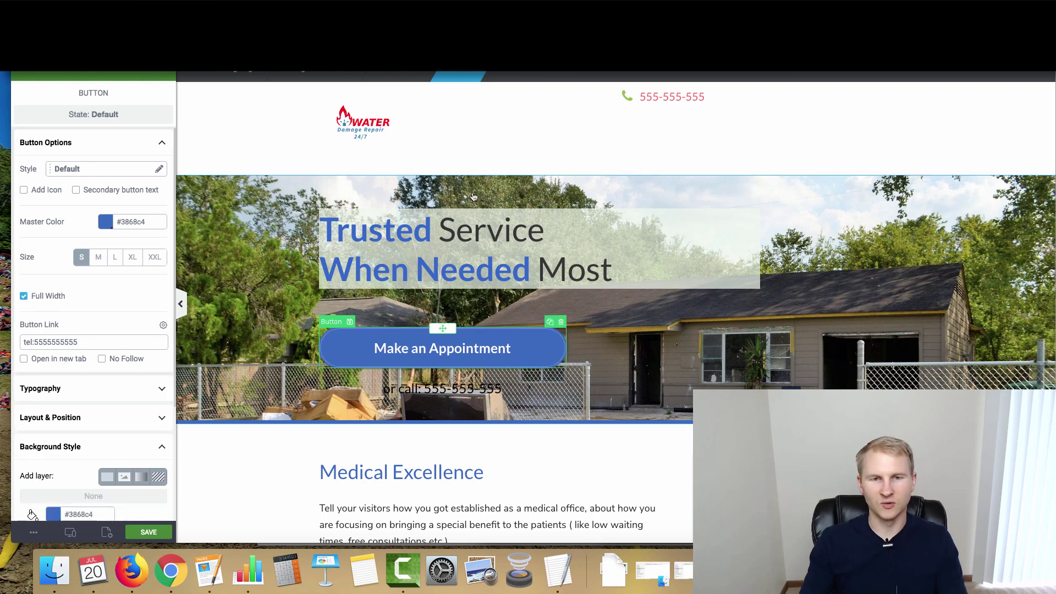
Change the hero button label to 'Get Started Now'.
{"action": "left_click", "coordinate": [385, 344]}
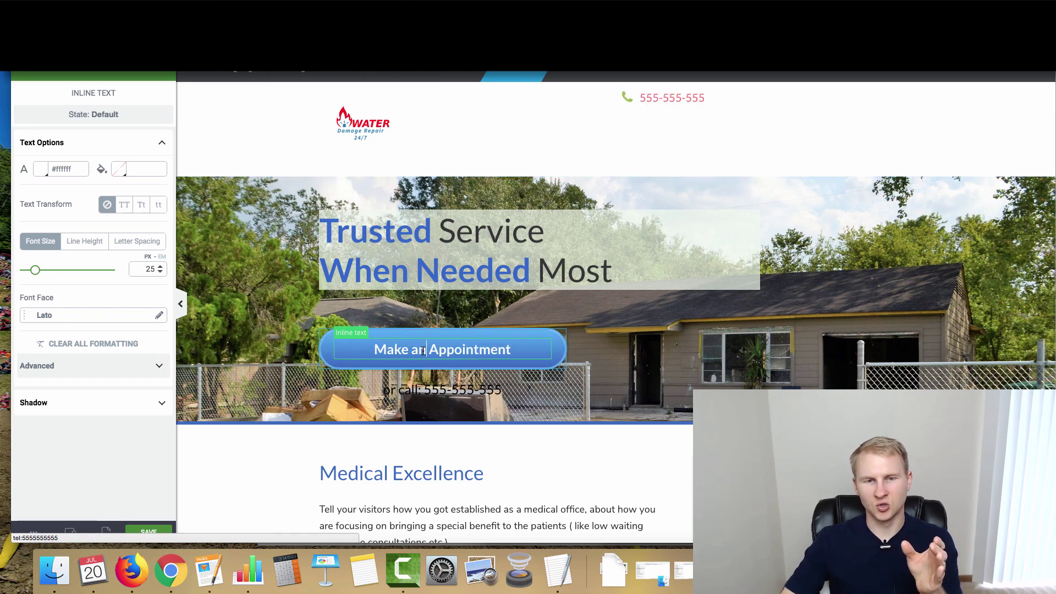
{"action": "triple_click", "coordinate": [391, 350]}
{"action": "type", "text": "Get S"}
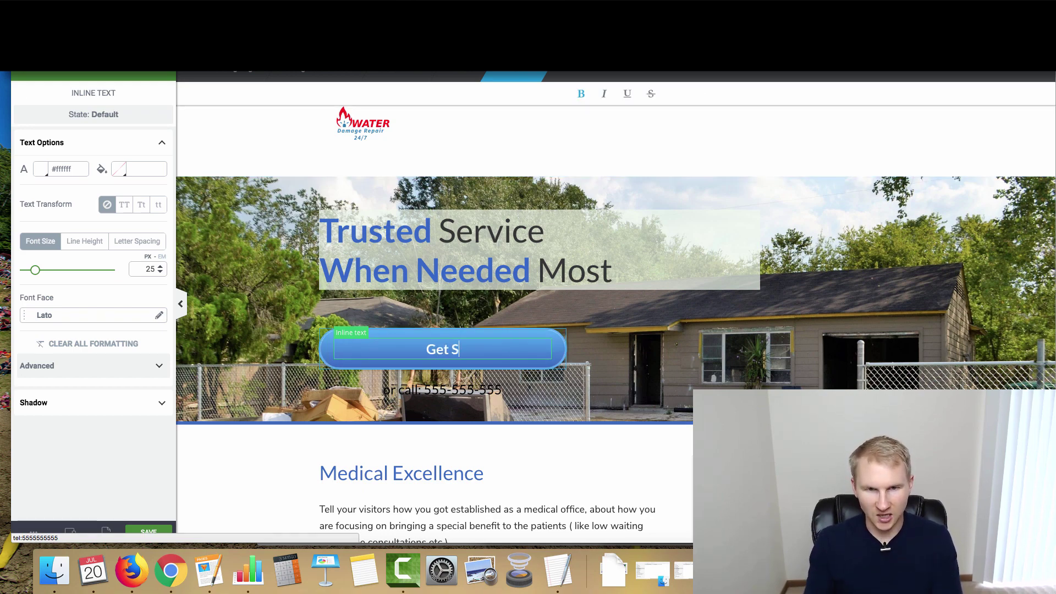
{"action": "type", "text": "tarted Now"}
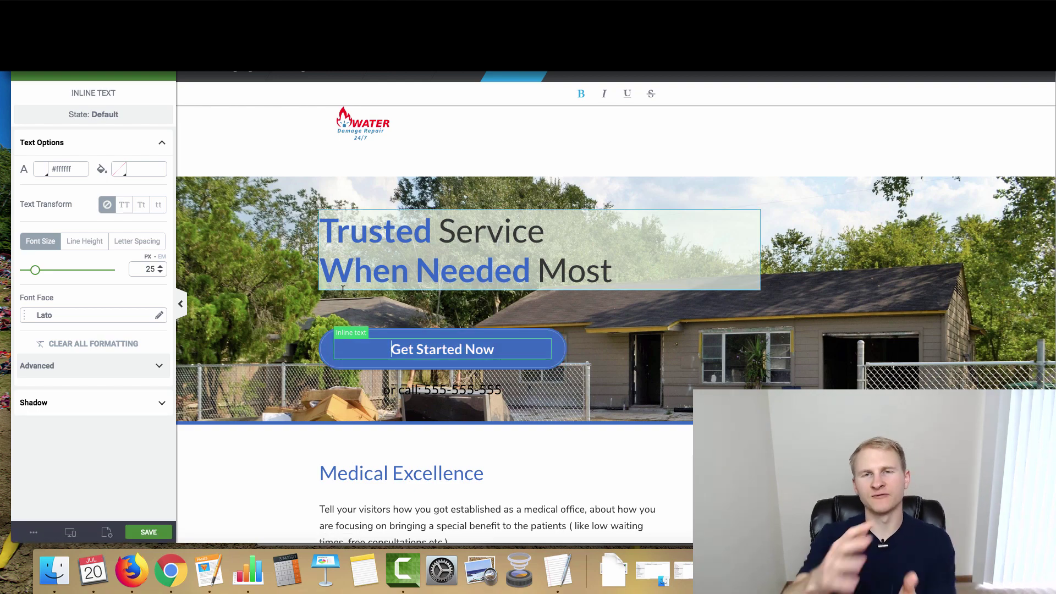
{"action": "triple_click", "coordinate": [416, 350]}
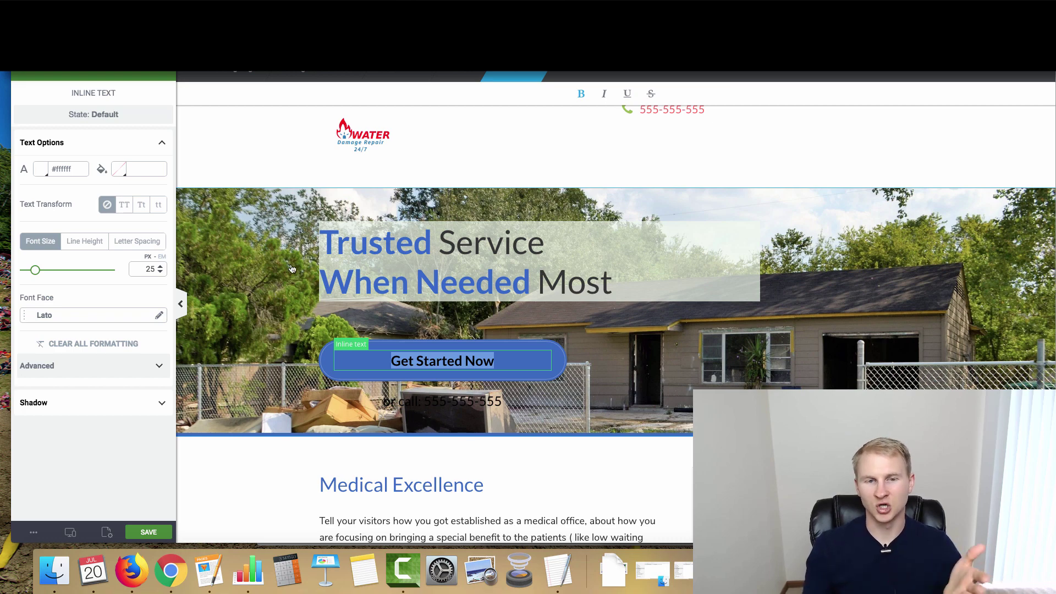
{"action": "scroll", "coordinate": [302, 253], "scroll_direction": "down", "scroll_amount": 5}
Retitle the Medical Excellence heading 'Best Rated Water Damage Repair Contractor in Texas'.
{"action": "left_click", "coordinate": [495, 247]}
{"action": "scroll", "coordinate": [496, 249], "scroll_direction": "up", "scroll_amount": 1}
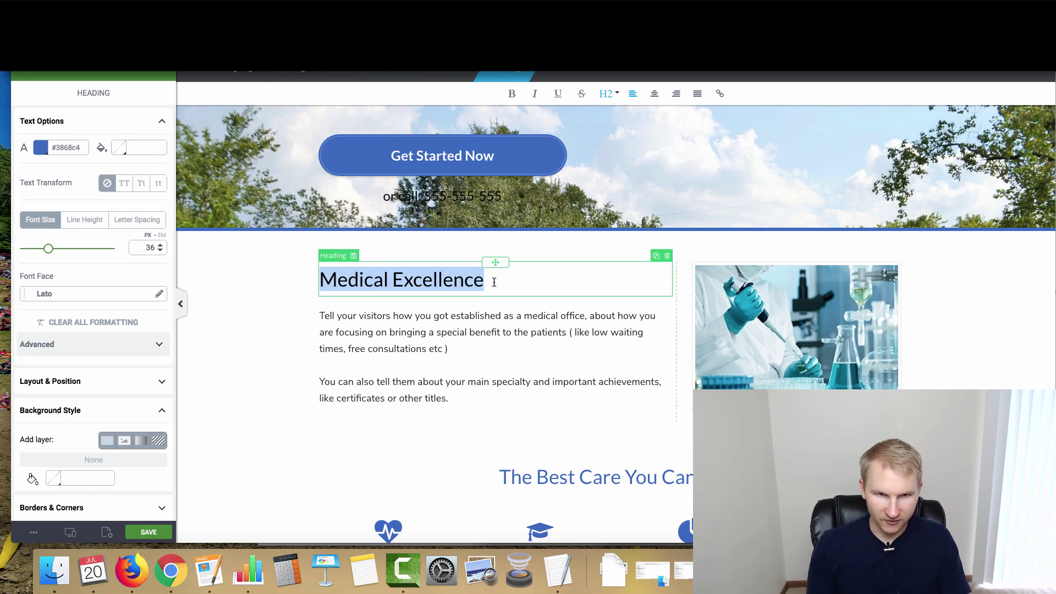
{"action": "type", "text": "Best Rte"}
{"action": "key", "text": "BackSpace"}
{"action": "key", "text": "BackSpace"}
{"action": "type", "text": "a"}
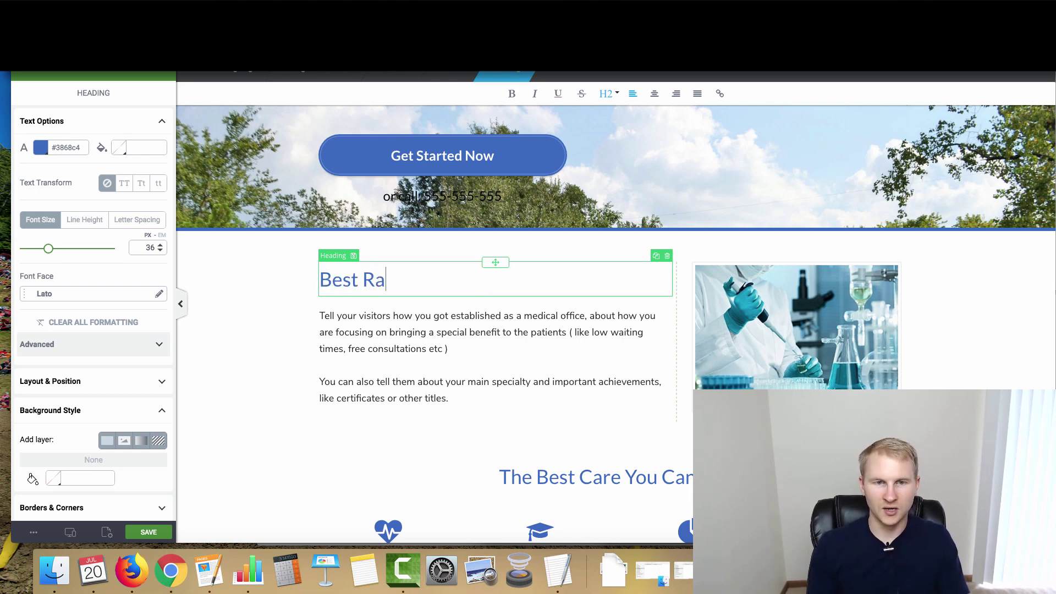
{"action": "type", "text": "ted Water Dam"}
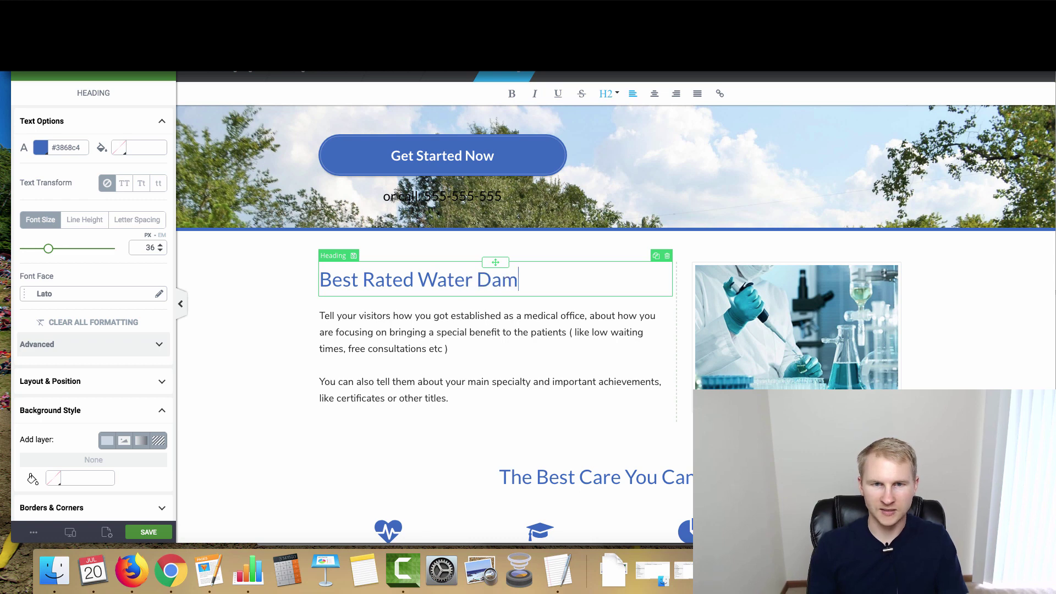
{"action": "type", "text": "age Repair Cont"}
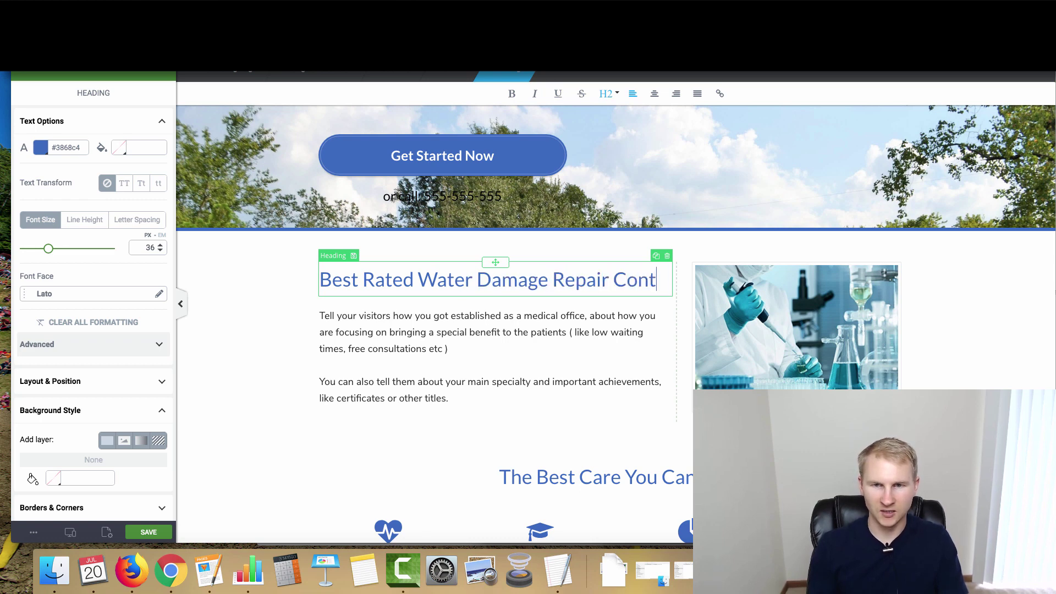
{"action": "type", "text": "ractor in Tex"}
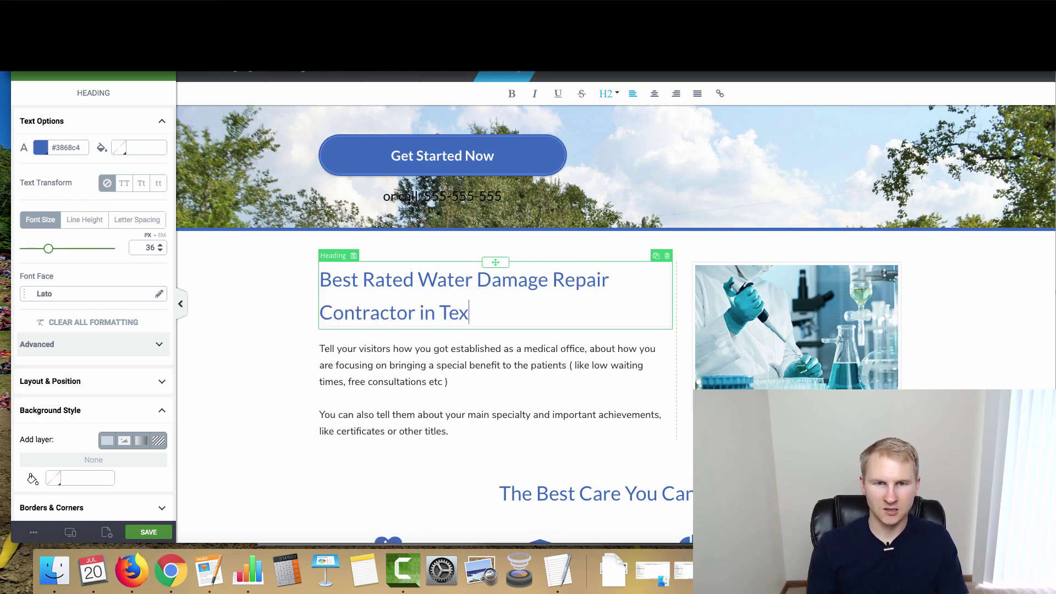
{"action": "type", "text": "as"}
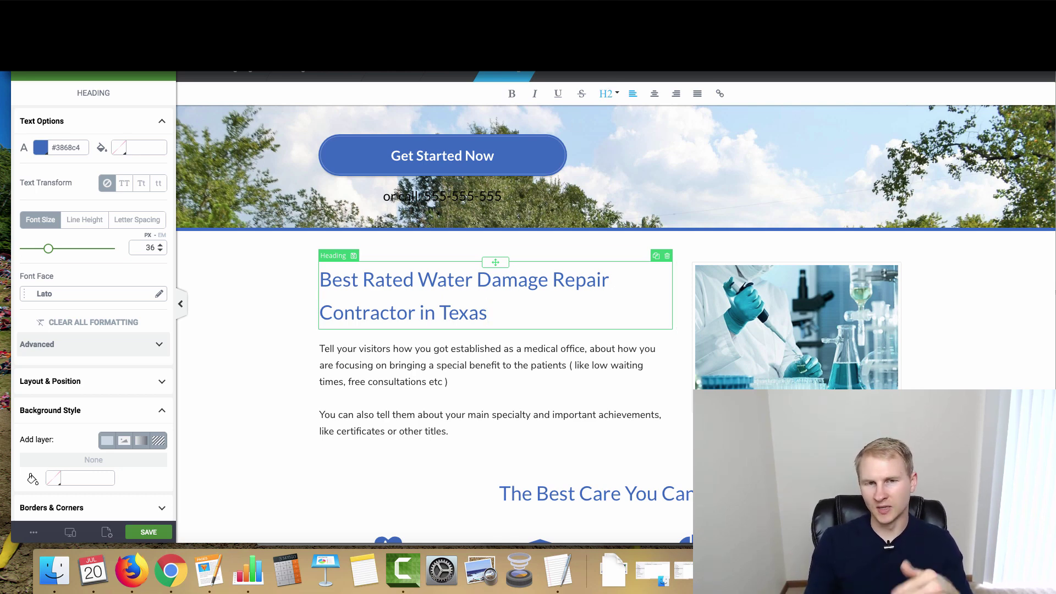
Tighten the heading's line height to 1.30 EM.
{"action": "left_click", "coordinate": [85, 219]}
{"action": "left_click_drag", "start_coordinate": [45, 249], "coordinate": [39, 248]}
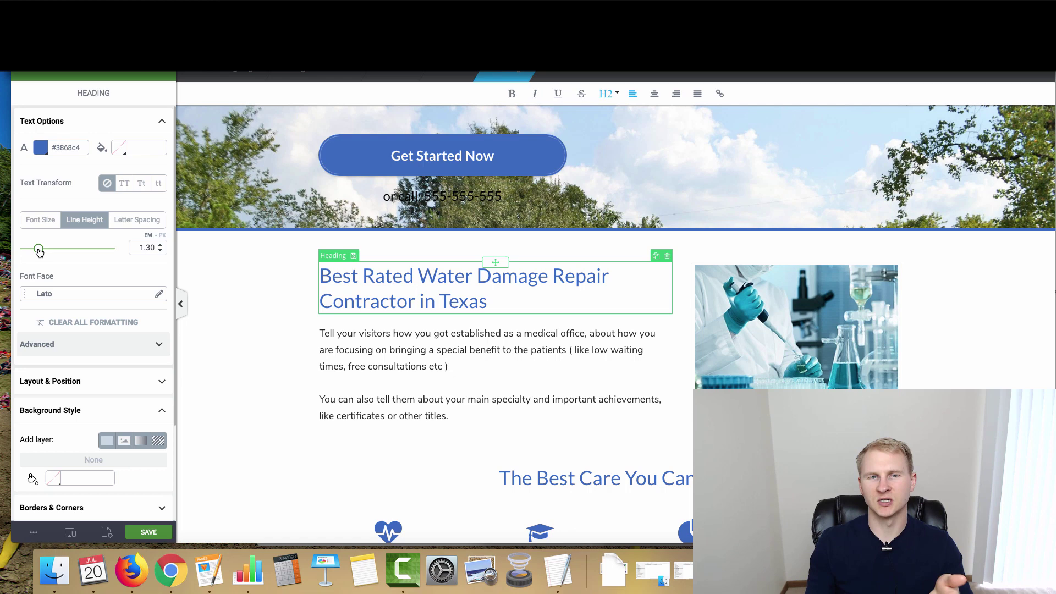
{"action": "double_click", "coordinate": [413, 366]}
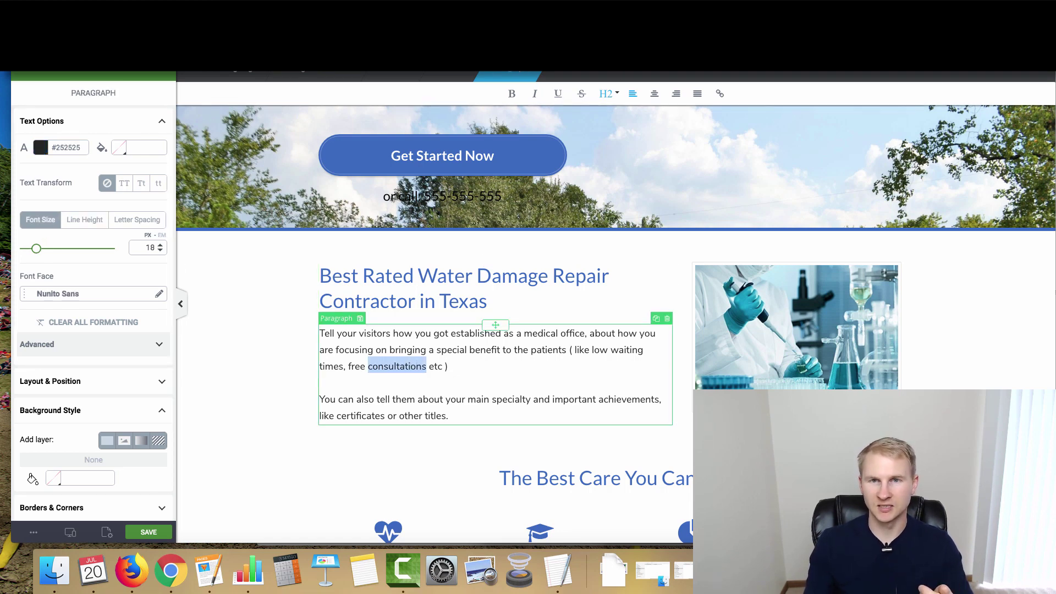
{"action": "key", "text": "ctrl+a"}
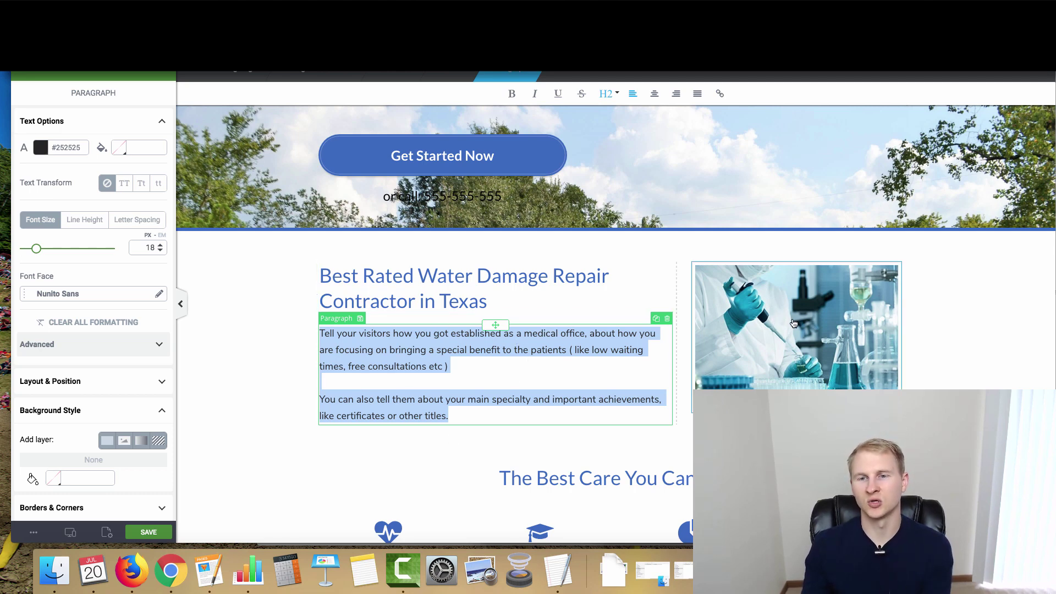
{"action": "left_click", "coordinate": [878, 282]}
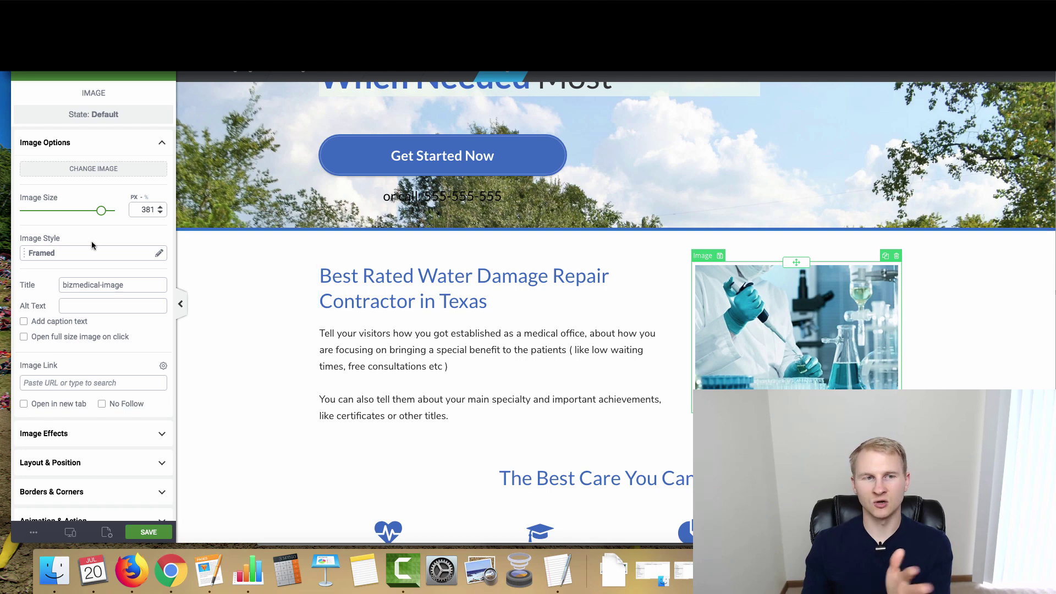
{"action": "left_click", "coordinate": [79, 174]}
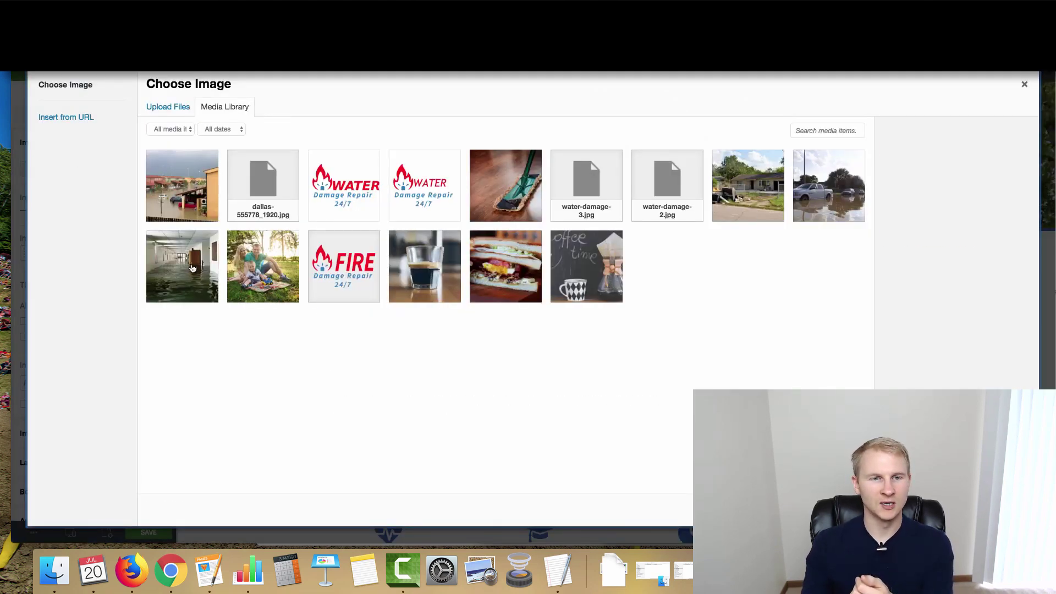
{"action": "left_click", "coordinate": [178, 273]}
{"action": "left_click", "coordinate": [998, 510]}
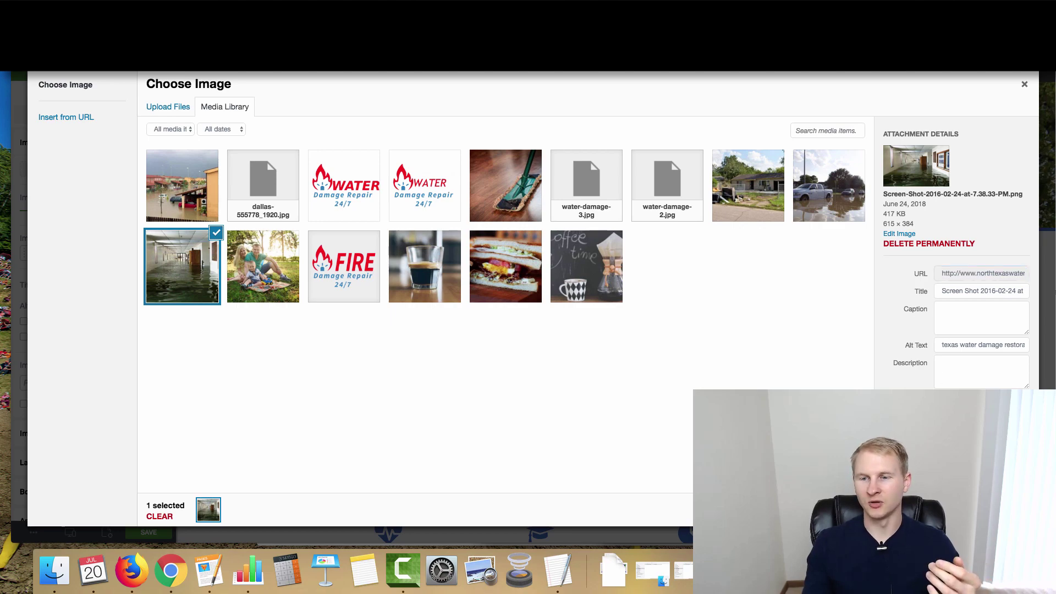
{"action": "scroll", "coordinate": [236, 359], "scroll_direction": "up", "scroll_amount": 5}
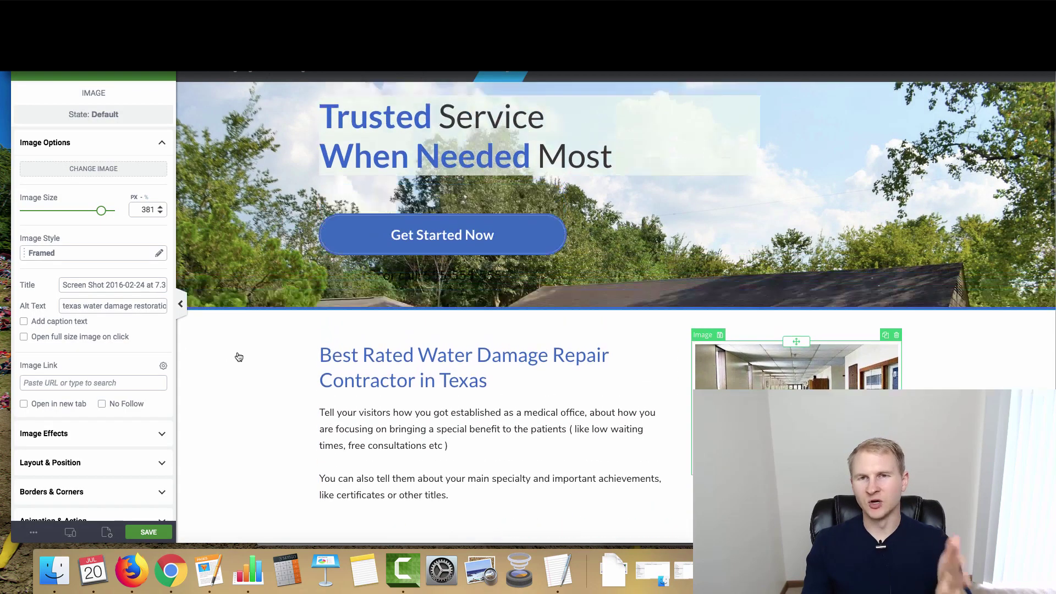
{"action": "scroll", "coordinate": [242, 358], "scroll_direction": "down", "scroll_amount": 1}
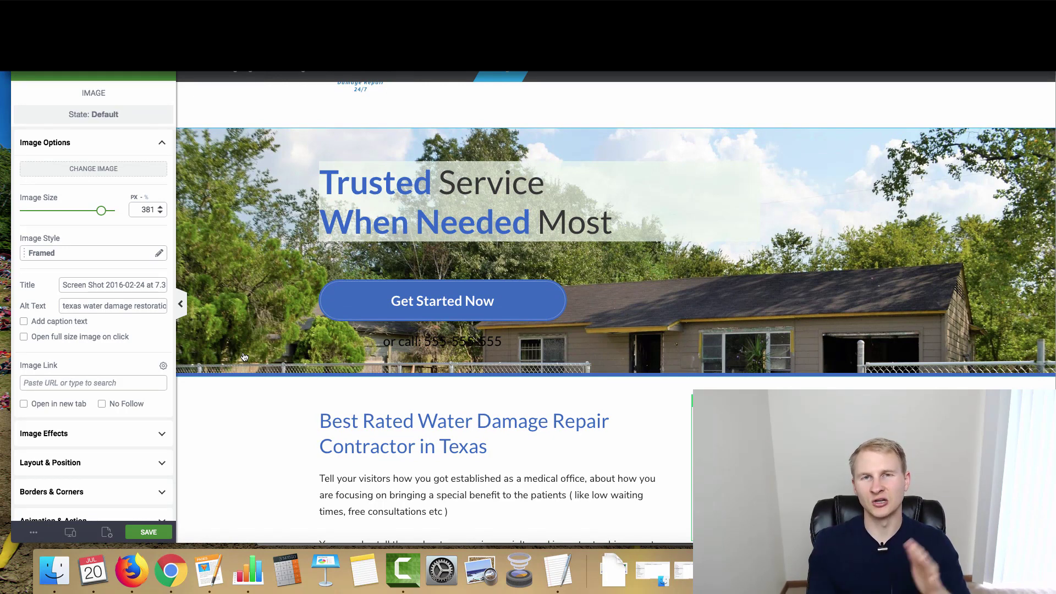
{"action": "scroll", "coordinate": [284, 376], "scroll_direction": "down", "scroll_amount": 2}
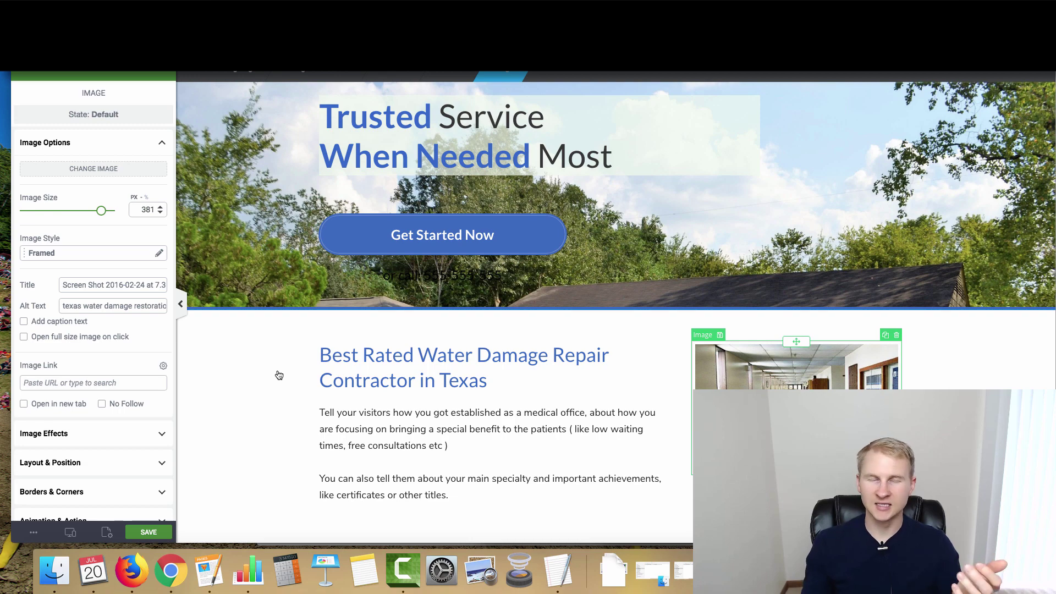
{"action": "scroll", "coordinate": [279, 374], "scroll_direction": "down", "scroll_amount": 7}
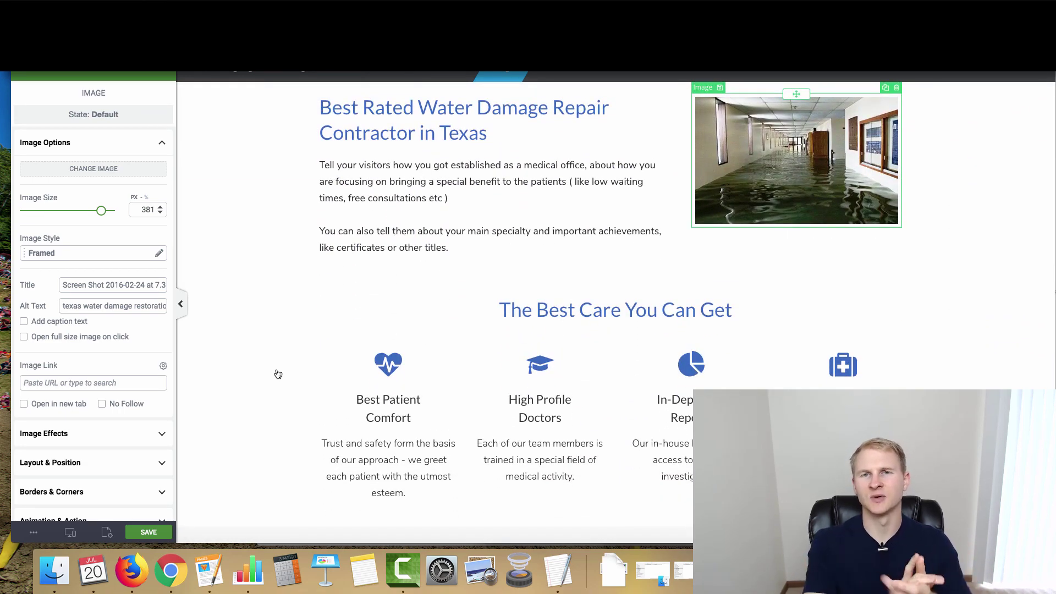
Select the first column's heartbeat icon and open Choose an icon to replace it.
{"action": "triple_click", "coordinate": [510, 304]}
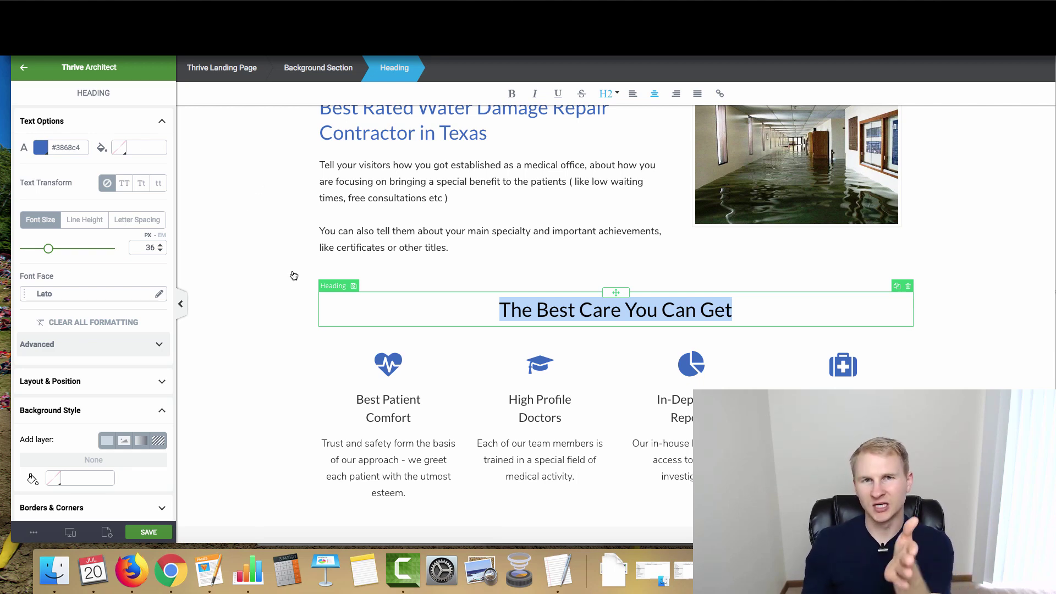
{"action": "scroll", "coordinate": [266, 273], "scroll_direction": "down", "scroll_amount": 1}
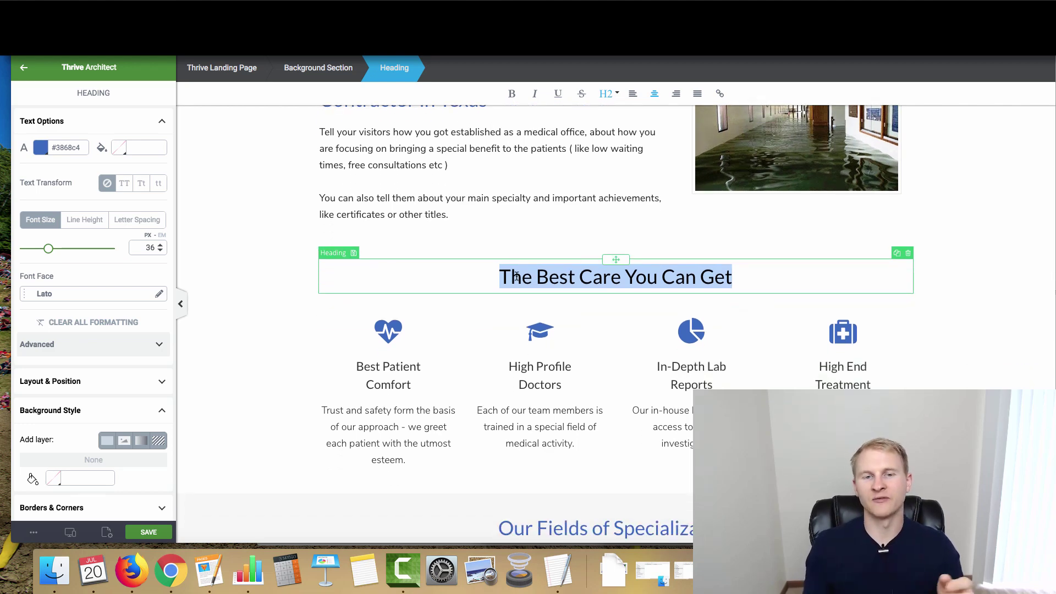
{"action": "left_click", "coordinate": [388, 332]}
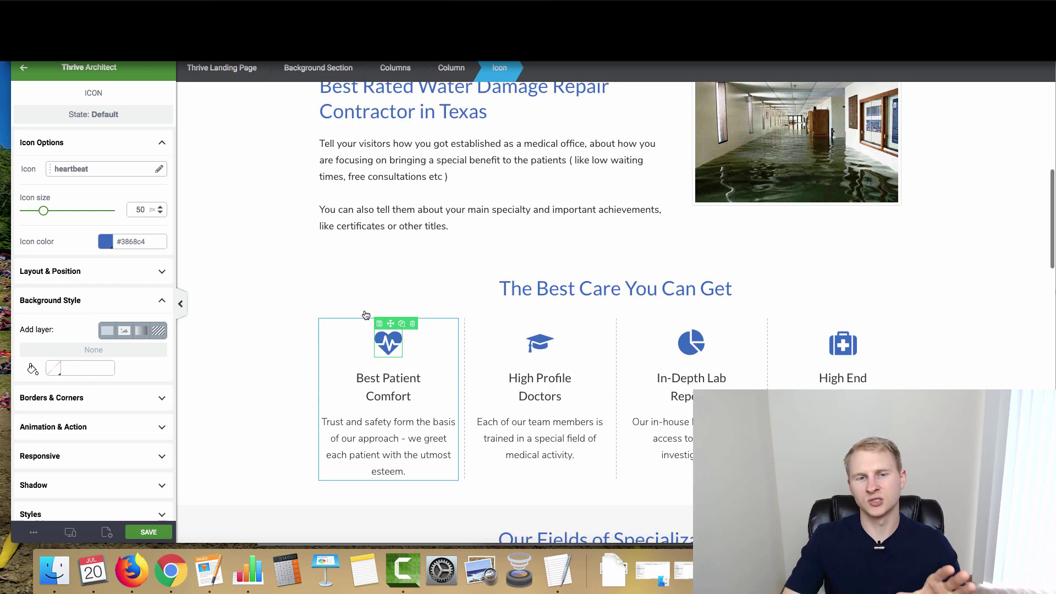
{"action": "left_click", "coordinate": [159, 169]}
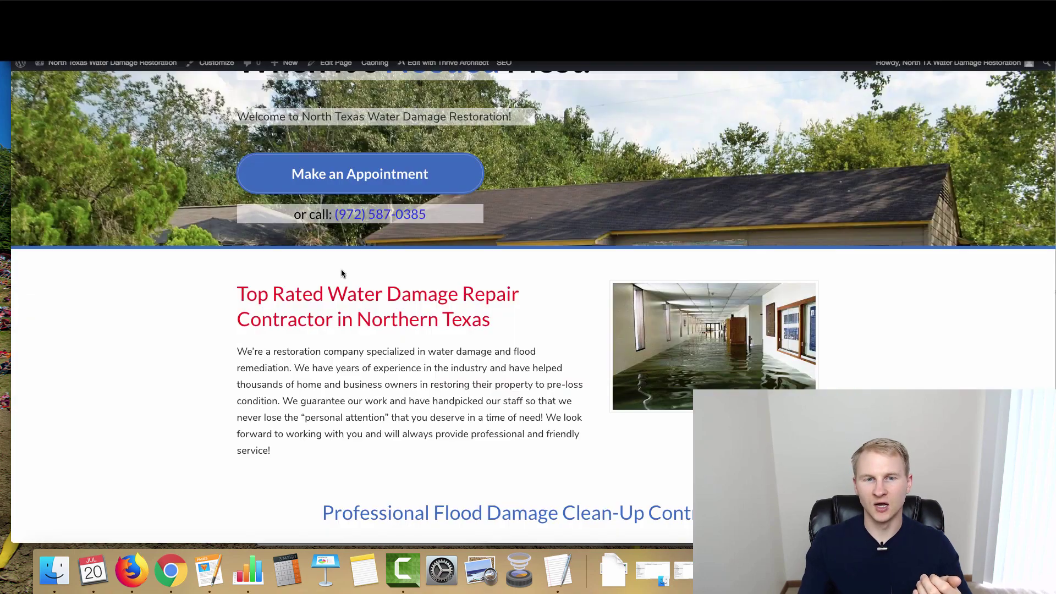
{"action": "scroll", "coordinate": [345, 266], "scroll_direction": "down", "scroll_amount": 5}
{"action": "left_click_drag", "start_coordinate": [324, 231], "coordinate": [617, 231]}
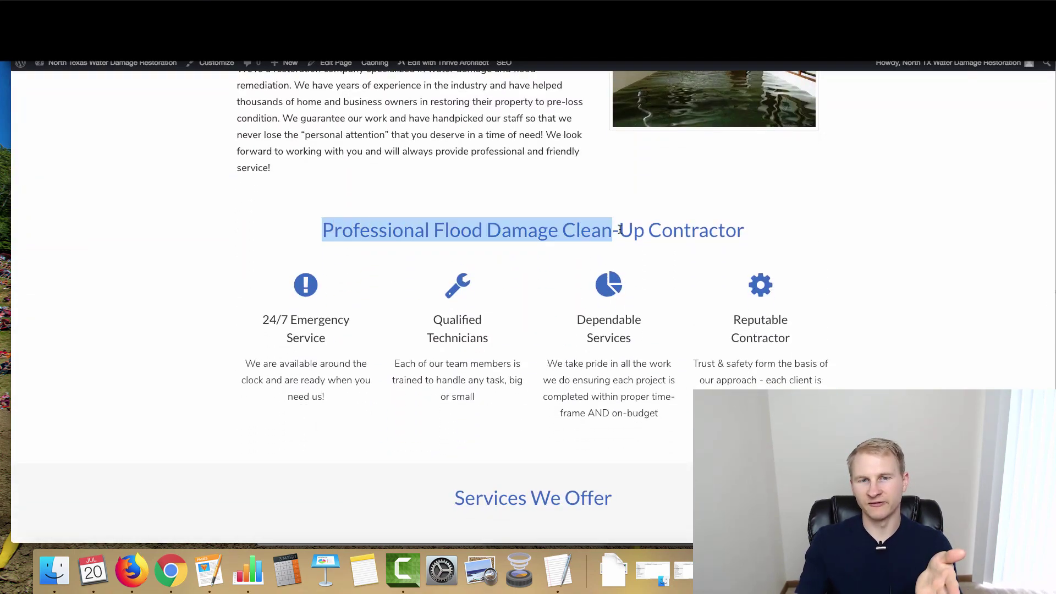
{"action": "left_click", "coordinate": [559, 231]}
{"action": "left_click_drag", "start_coordinate": [511, 231], "coordinate": [675, 232]}
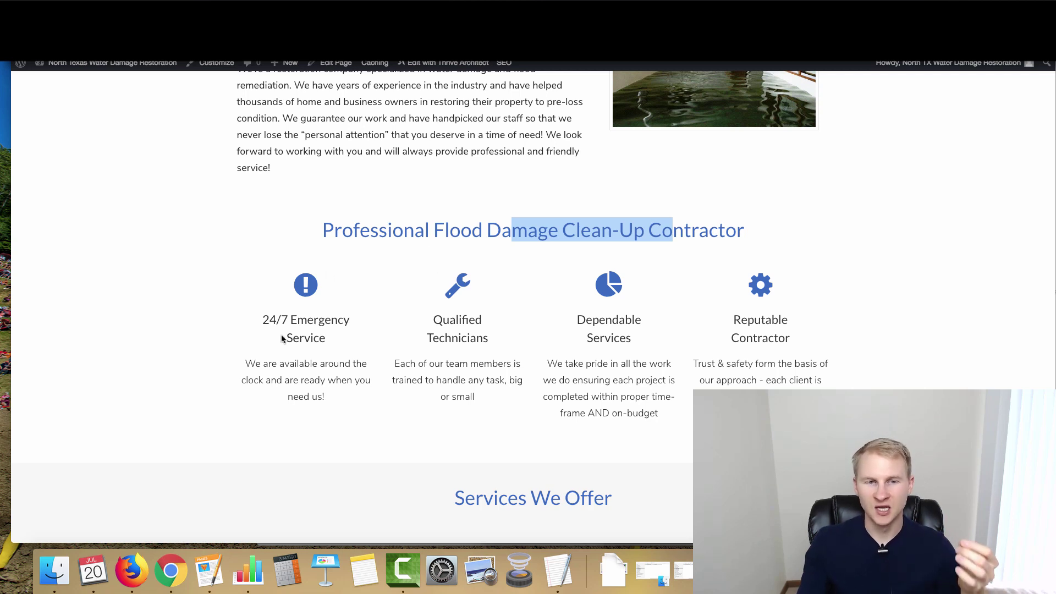
{"action": "left_click_drag", "start_coordinate": [268, 317], "coordinate": [328, 339]}
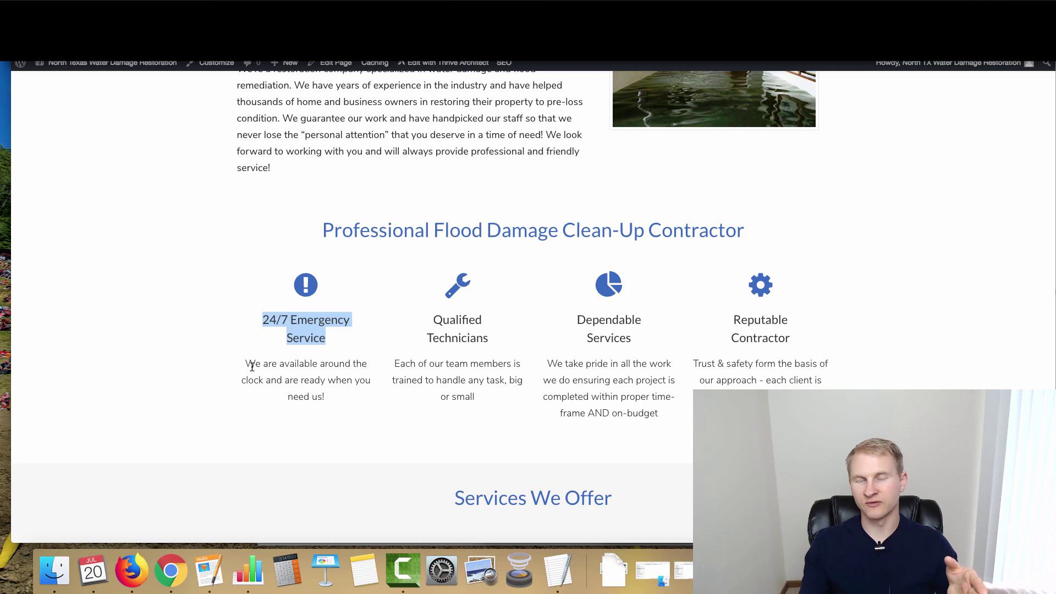
{"action": "left_click_drag", "start_coordinate": [424, 329], "coordinate": [484, 339]}
{"action": "left_click", "coordinate": [484, 341]}
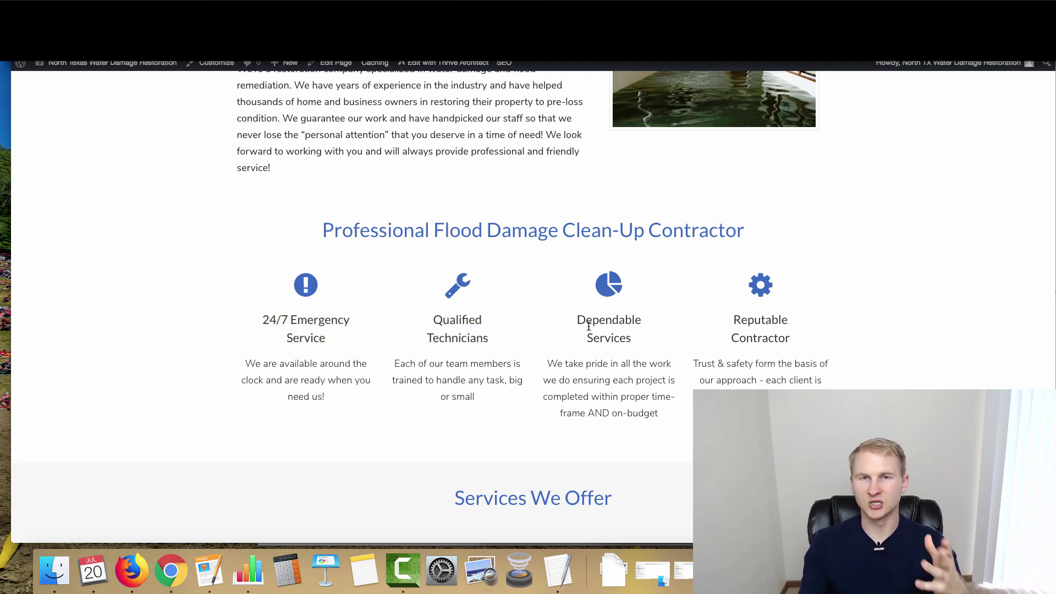
{"action": "left_click_drag", "start_coordinate": [594, 323], "coordinate": [615, 342]}
{"action": "left_click", "coordinate": [615, 342]}
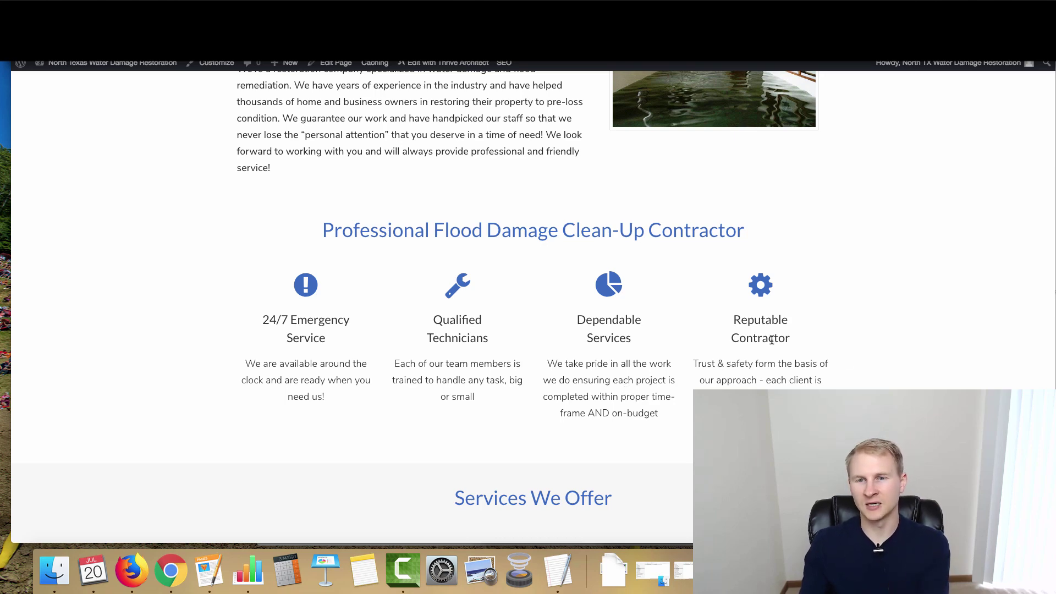
{"action": "left_click_drag", "start_coordinate": [754, 318], "coordinate": [805, 366]}
{"action": "left_click", "coordinate": [780, 364]}
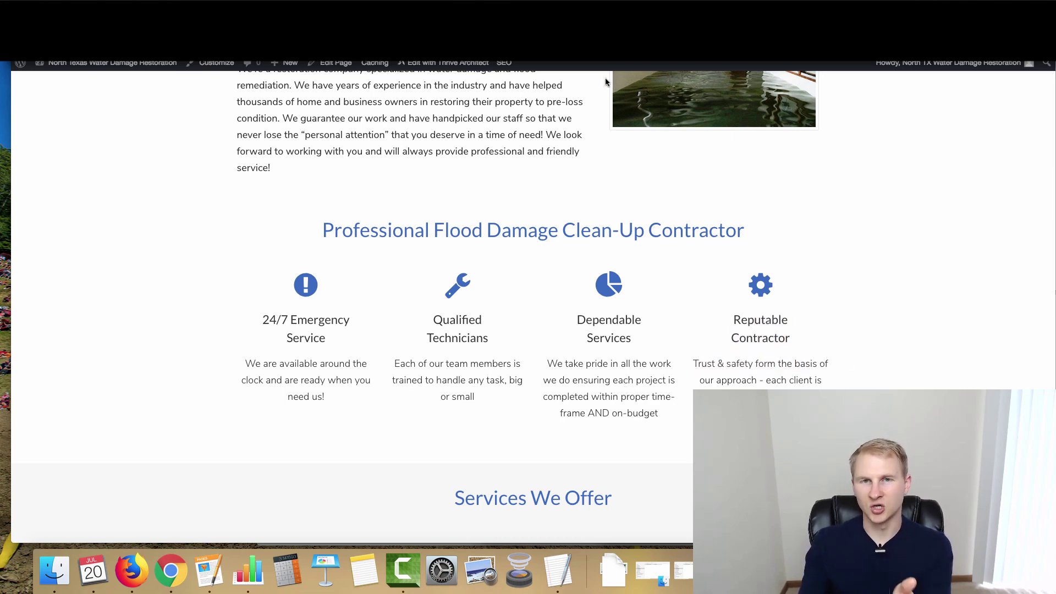
{"action": "scroll", "coordinate": [590, 135], "scroll_direction": "down", "scroll_amount": 5}
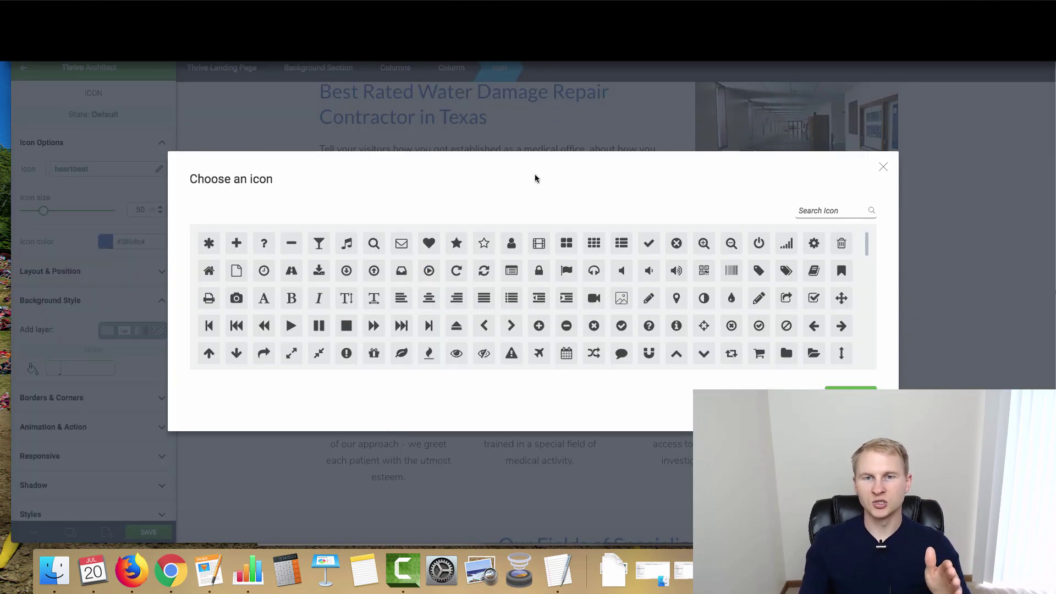
Close the icon chooser without changing the icon and select the Our Fields of Specialization heading.
{"action": "left_click", "coordinate": [484, 126]}
{"action": "scroll", "coordinate": [564, 251], "scroll_direction": "down", "scroll_amount": 5}
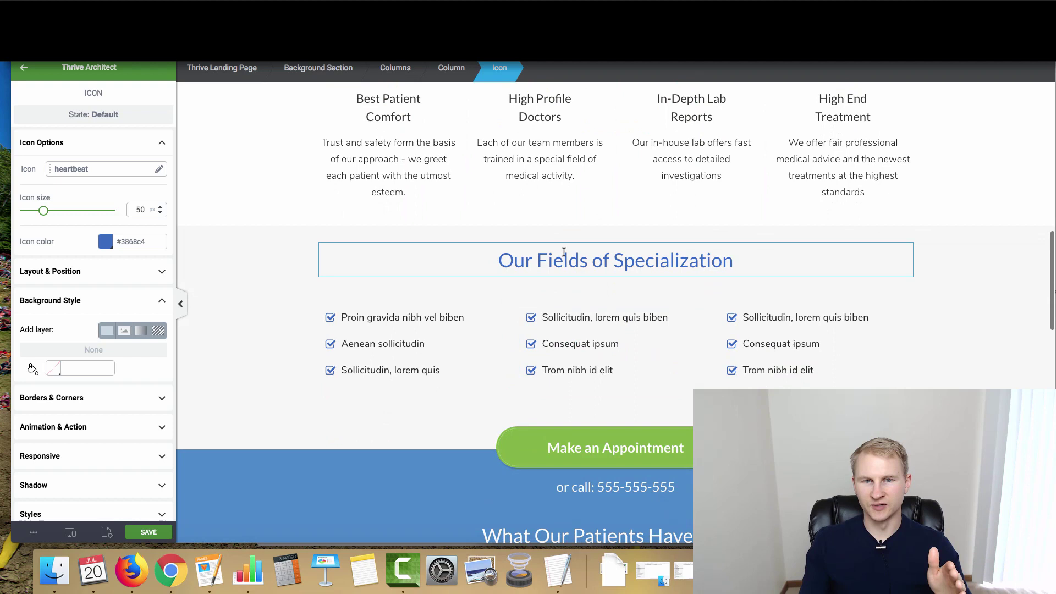
{"action": "left_click_drag", "start_coordinate": [499, 259], "coordinate": [808, 265]}
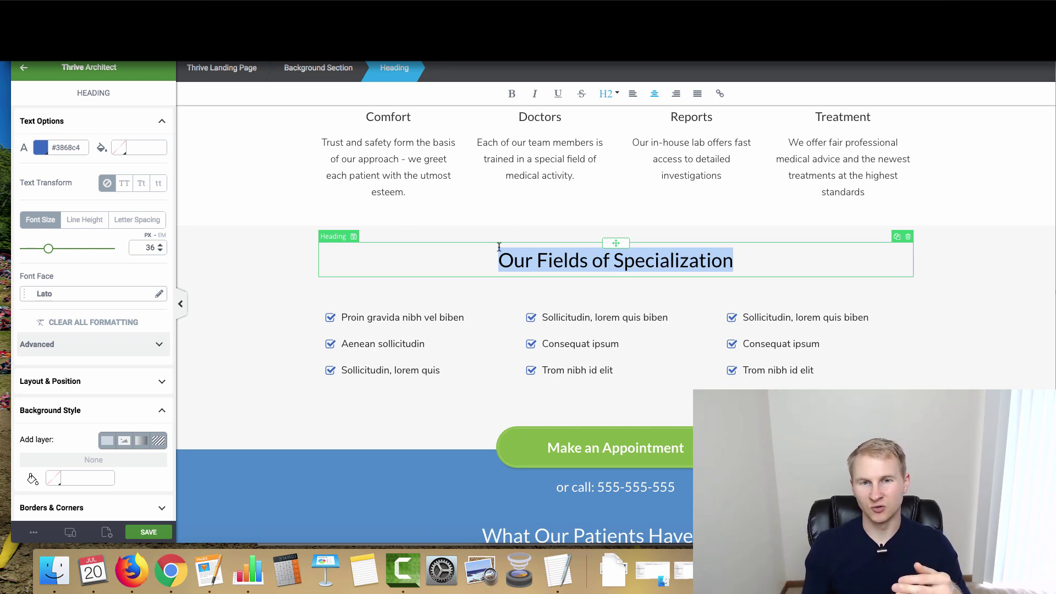
{"action": "left_click_drag", "start_coordinate": [497, 259], "coordinate": [806, 256]}
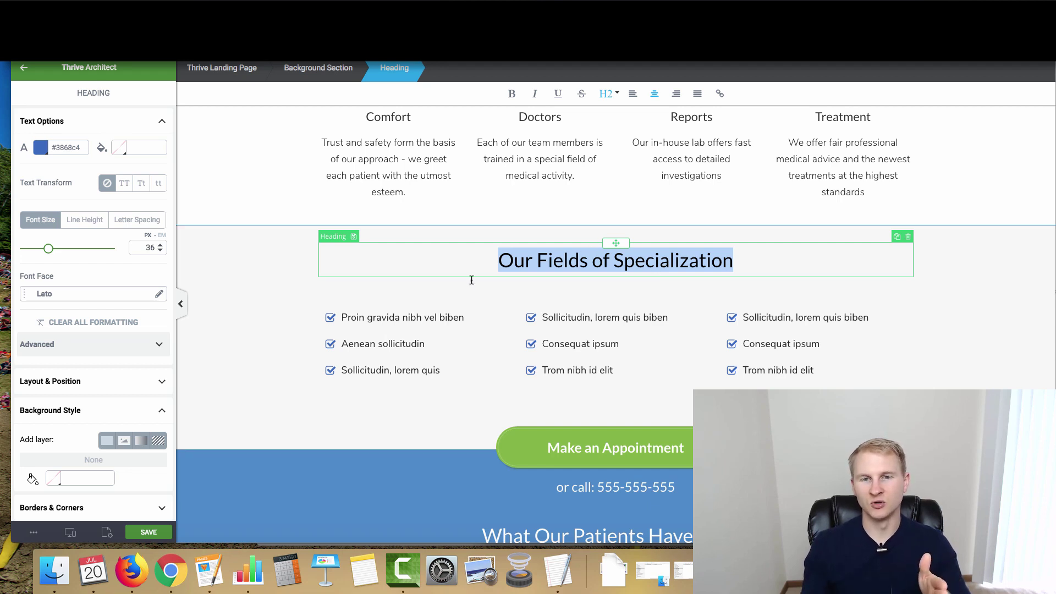
Replace the first specialization list item with 'Water Damge Inspections'.
{"action": "left_click", "coordinate": [374, 318]}
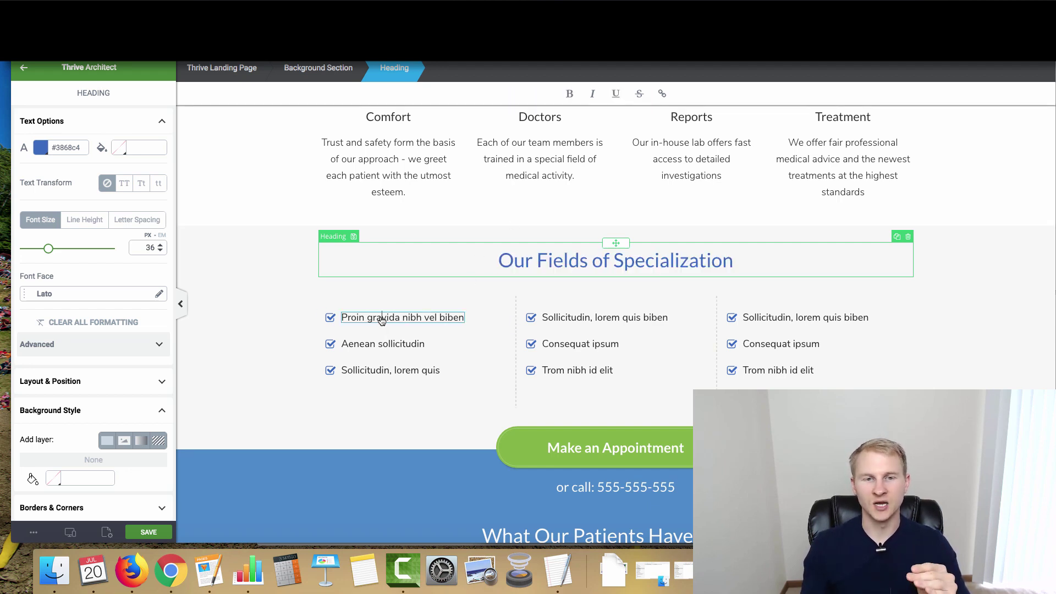
{"action": "triple_click", "coordinate": [371, 319]}
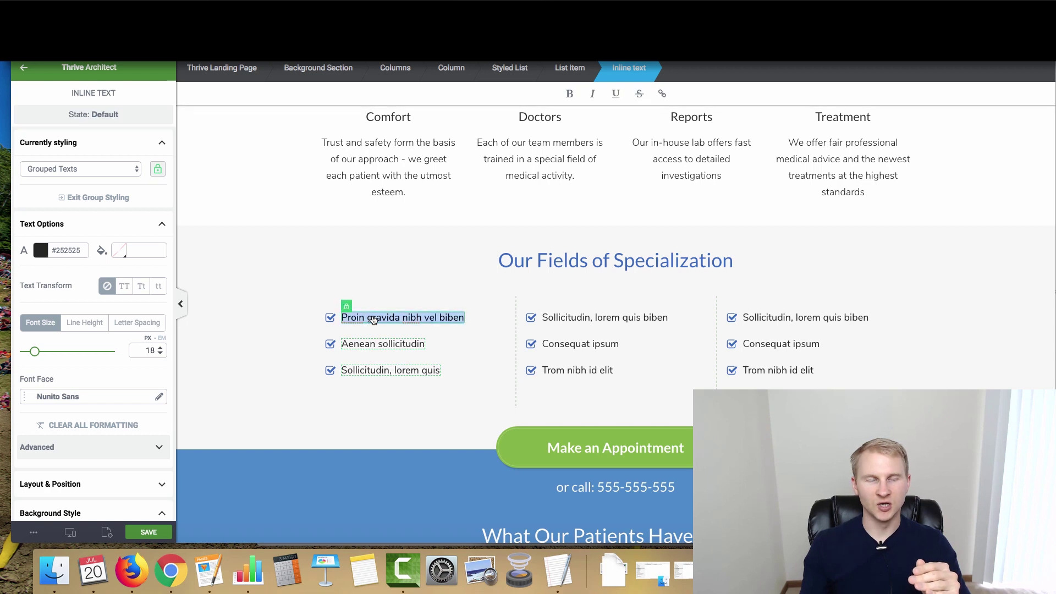
{"action": "type", "text": "Water Da"}
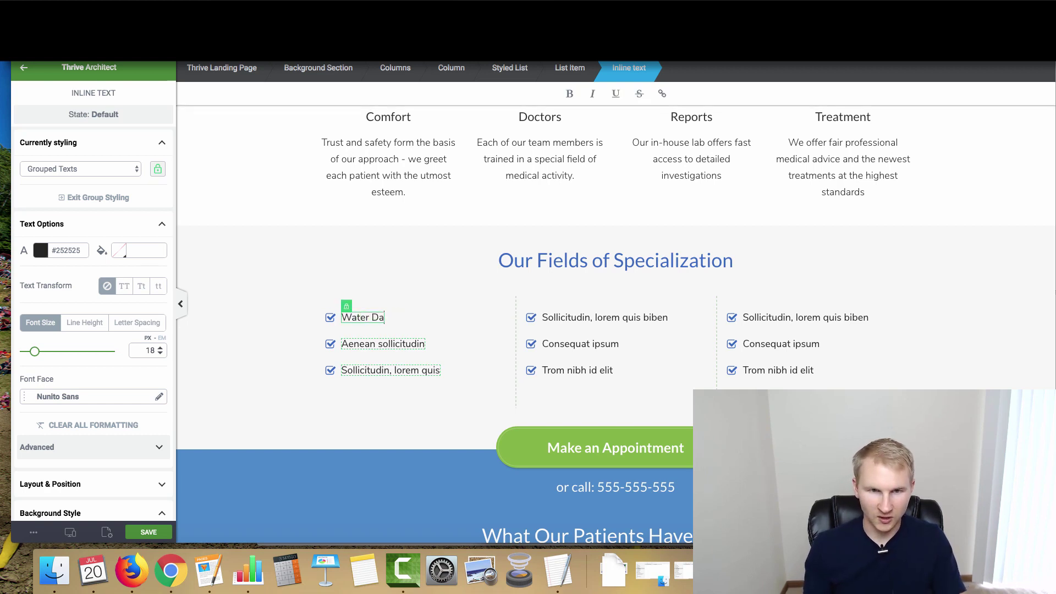
{"action": "type", "text": "mge Inspections"}
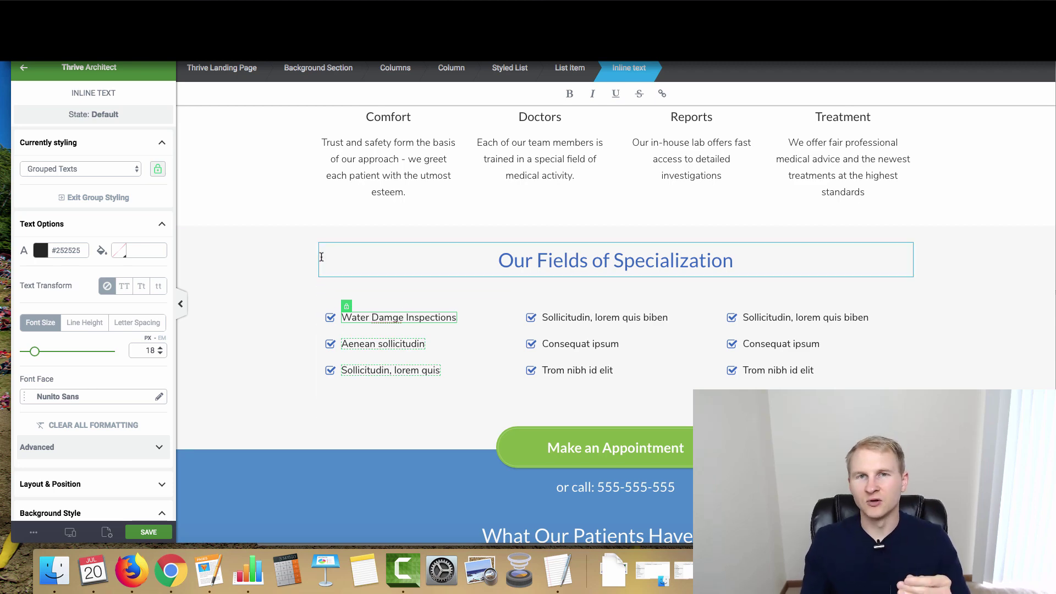
{"action": "scroll", "coordinate": [322, 257], "scroll_direction": "down", "scroll_amount": 2}
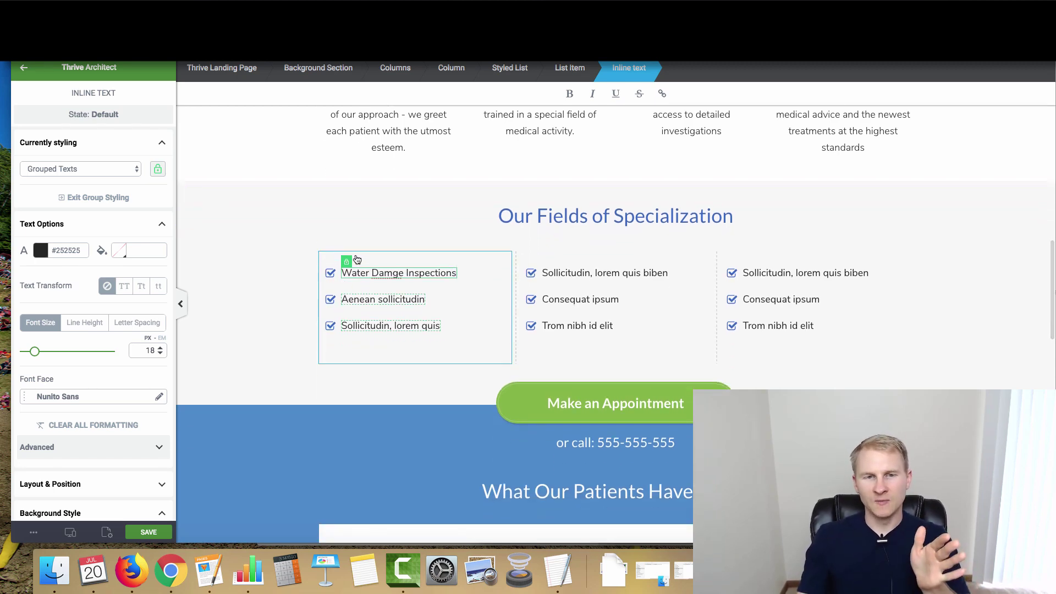
{"action": "scroll", "coordinate": [357, 287], "scroll_direction": "up", "scroll_amount": 15}
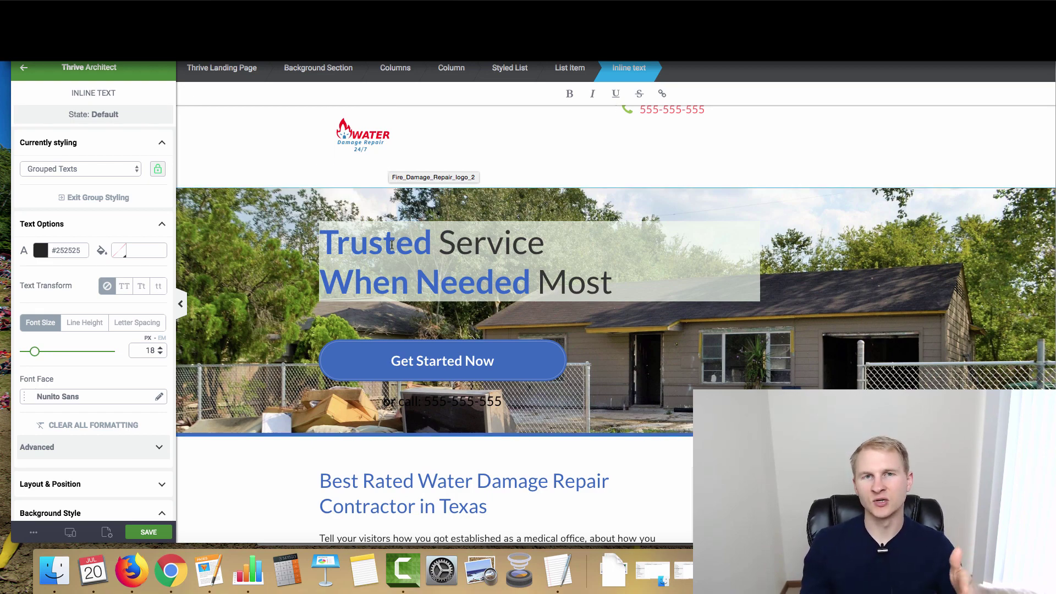
Scroll down to the Make an Appointment button and select its text.
{"action": "scroll", "coordinate": [390, 165], "scroll_direction": "down", "scroll_amount": 3}
{"action": "scroll", "coordinate": [438, 338], "scroll_direction": "down", "scroll_amount": 3}
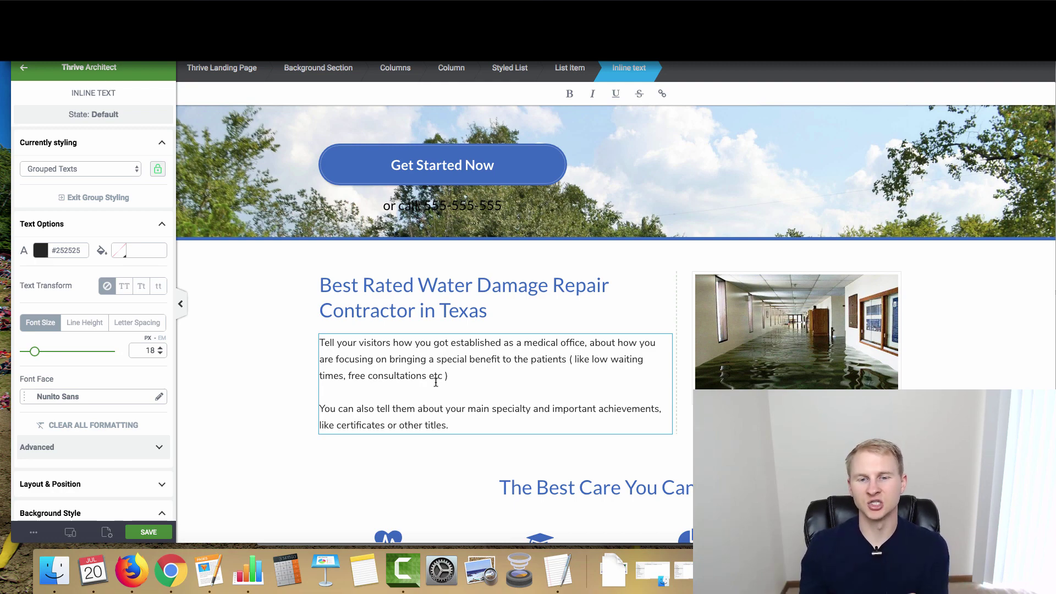
{"action": "scroll", "coordinate": [436, 382], "scroll_direction": "down", "scroll_amount": 5}
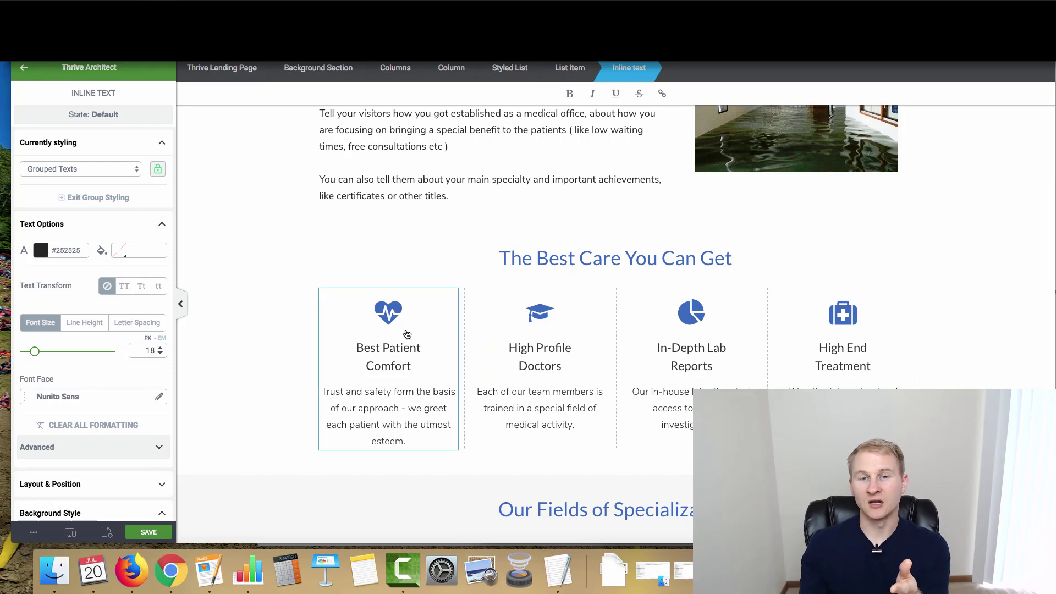
{"action": "scroll", "coordinate": [407, 334], "scroll_direction": "down", "scroll_amount": 4}
{"action": "scroll", "coordinate": [523, 330], "scroll_direction": "down", "scroll_amount": 3}
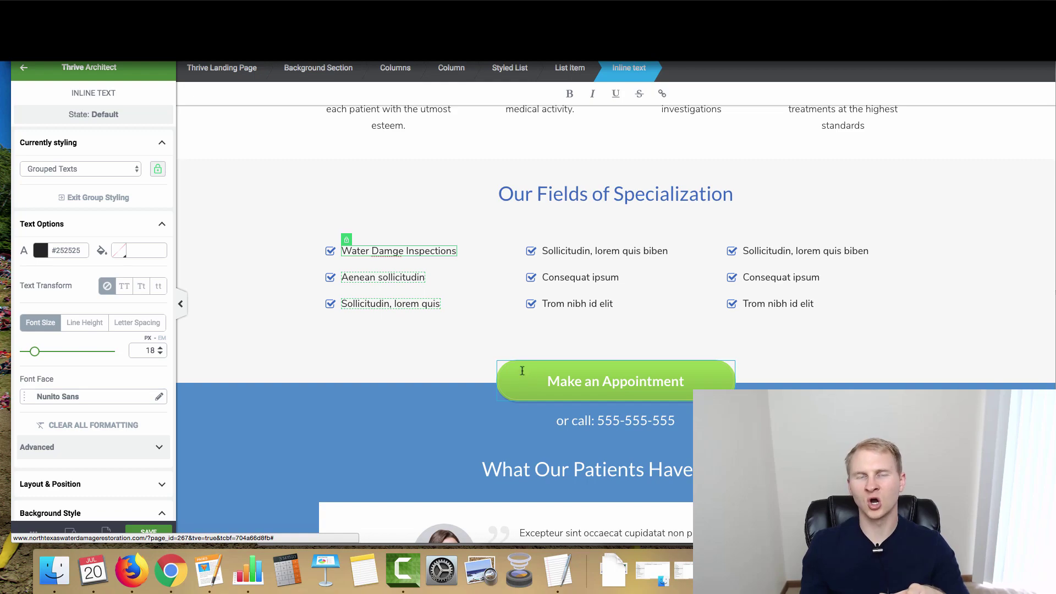
{"action": "left_click", "coordinate": [607, 381]}
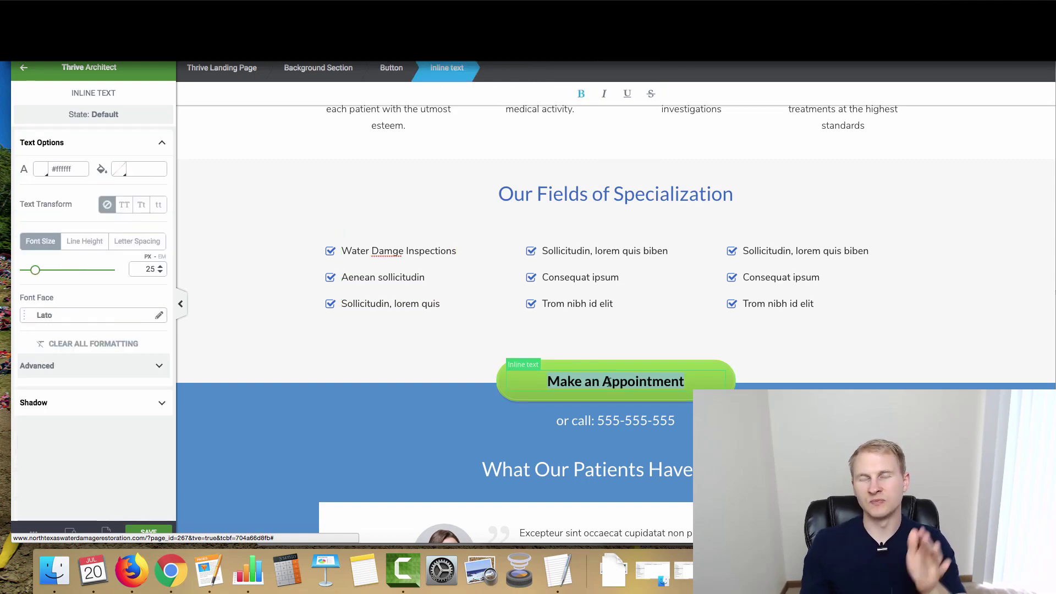
Type 'Get Started Now' over the button's text.
{"action": "scroll", "coordinate": [609, 383], "scroll_direction": "down", "scroll_amount": 8}
{"action": "scroll", "coordinate": [608, 384], "scroll_direction": "down", "scroll_amount": 10}
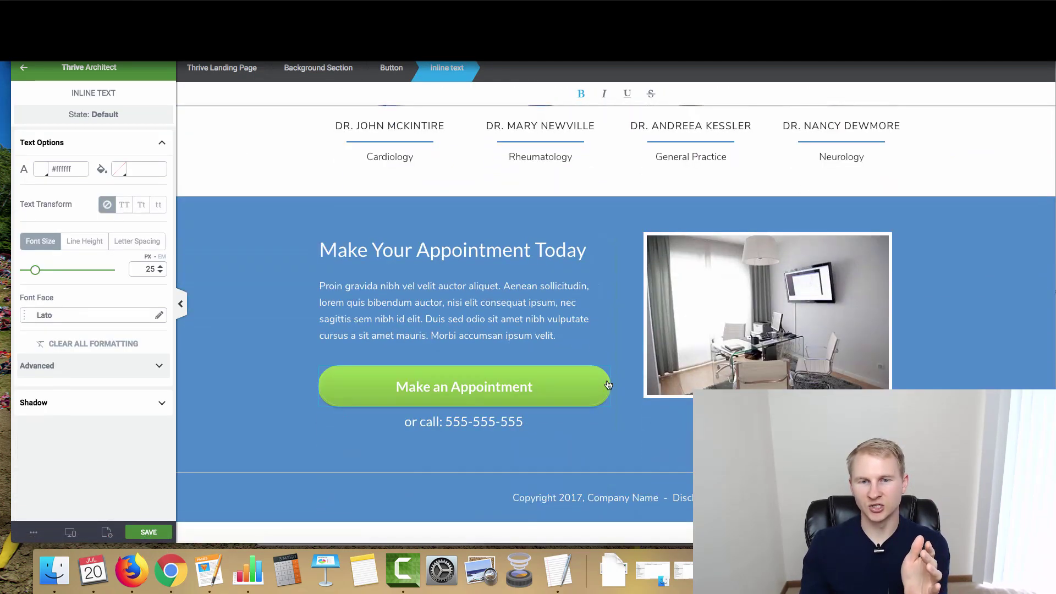
{"action": "scroll", "coordinate": [607, 385], "scroll_direction": "up", "scroll_amount": 7}
{"action": "scroll", "coordinate": [488, 392], "scroll_direction": "up", "scroll_amount": 9}
{"action": "scroll", "coordinate": [489, 392], "scroll_direction": "down", "scroll_amount": 1}
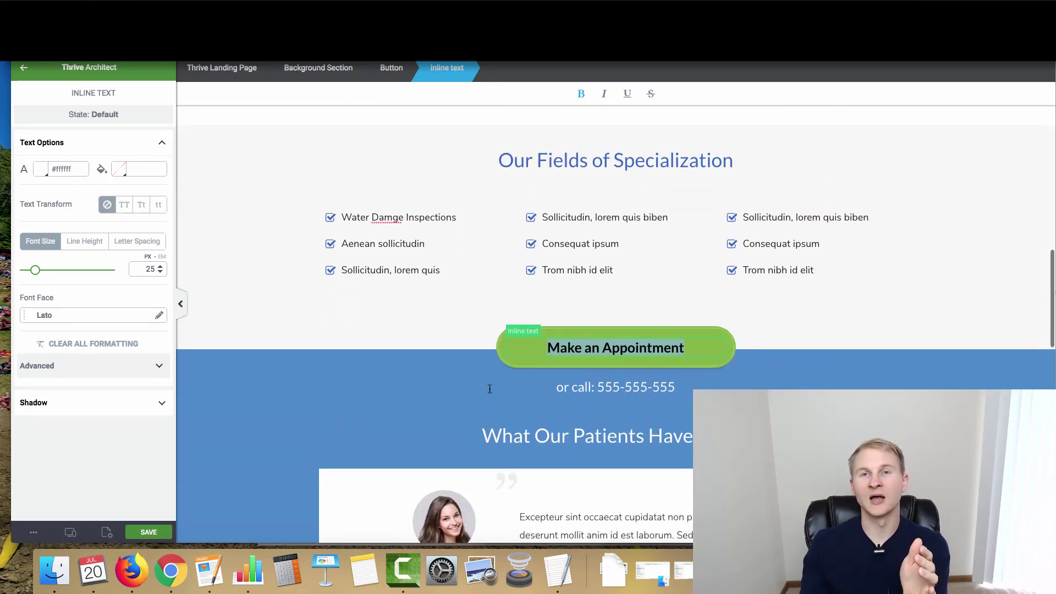
{"action": "scroll", "coordinate": [492, 382], "scroll_direction": "up", "scroll_amount": 2}
{"action": "scroll", "coordinate": [490, 375], "scroll_direction": "down", "scroll_amount": 1}
{"action": "scroll", "coordinate": [491, 373], "scroll_direction": "down", "scroll_amount": 1}
{"action": "scroll", "coordinate": [417, 266], "scroll_direction": "up", "scroll_amount": 10}
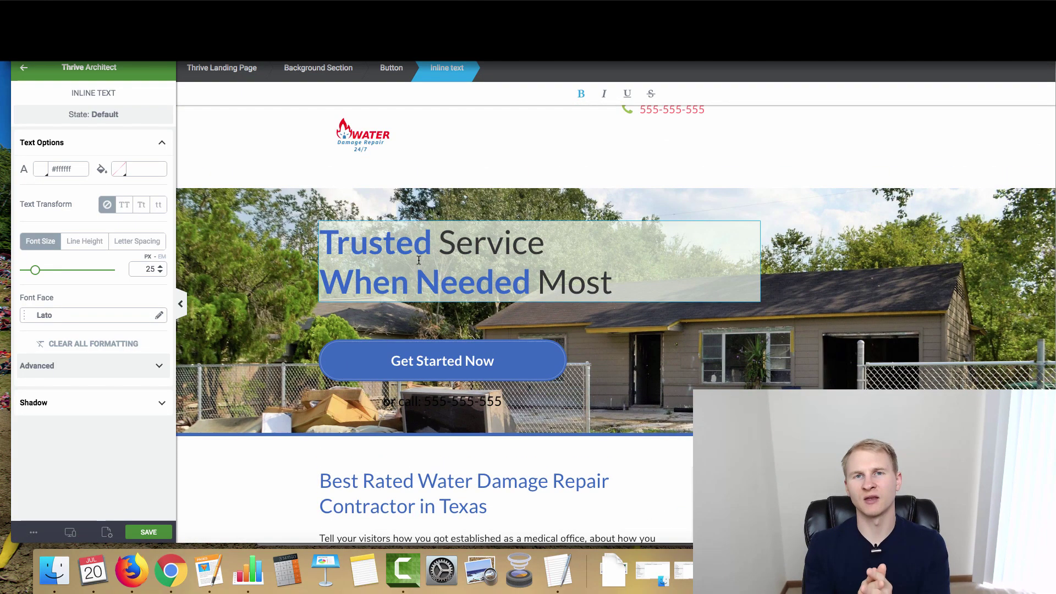
{"action": "scroll", "coordinate": [622, 383], "scroll_direction": "down", "scroll_amount": 10}
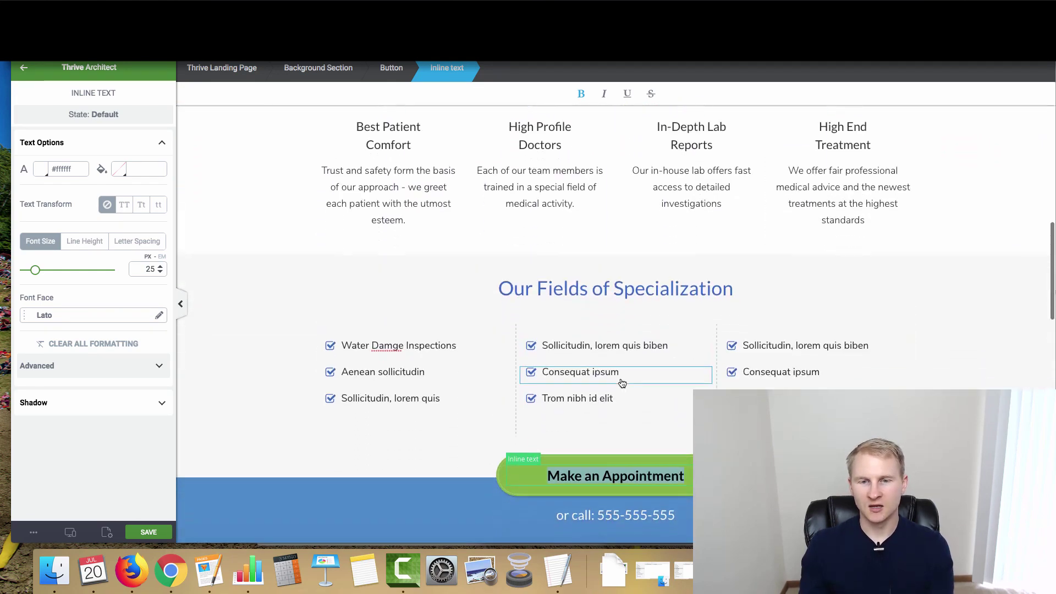
{"action": "scroll", "coordinate": [622, 384], "scroll_direction": "down", "scroll_amount": 2}
{"action": "type", "text": "Ge"}
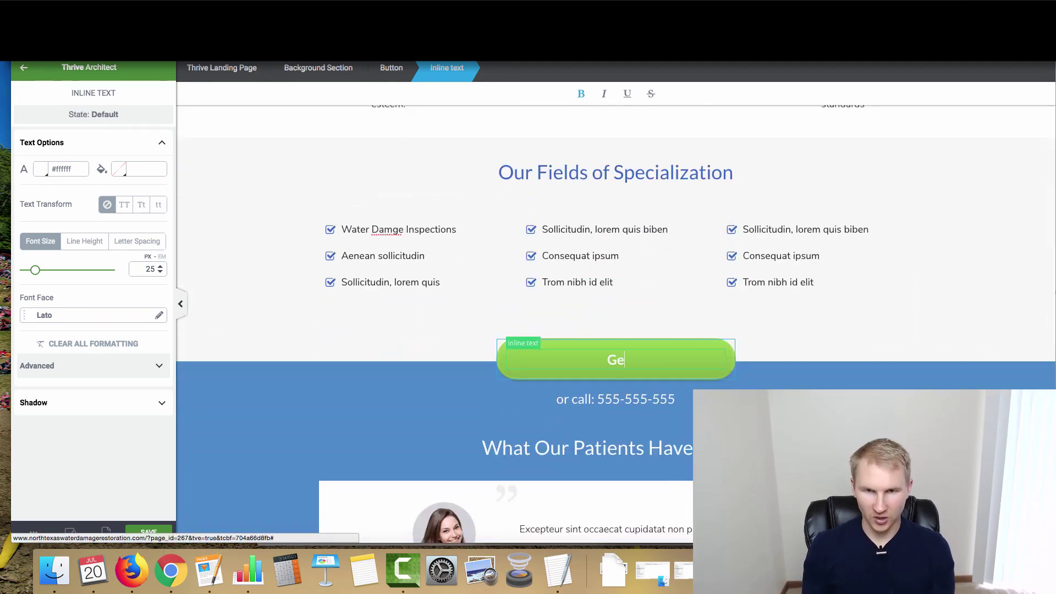
{"action": "type", "text": "t Ttarted Now"}
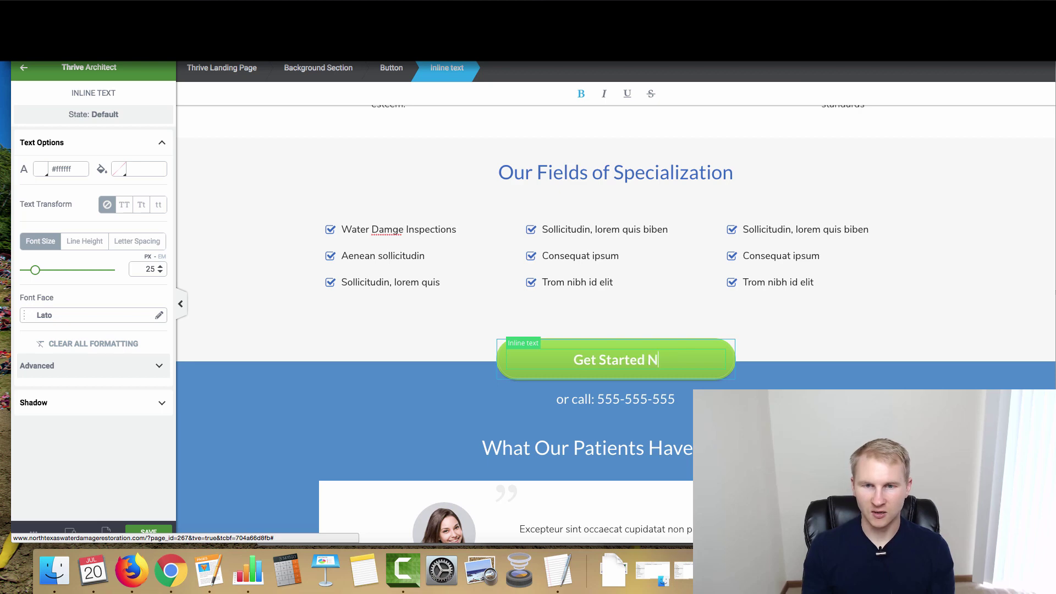
{"action": "scroll", "coordinate": [610, 374], "scroll_direction": "down", "scroll_amount": 2}
{"action": "scroll", "coordinate": [610, 375], "scroll_direction": "down", "scroll_amount": 1}
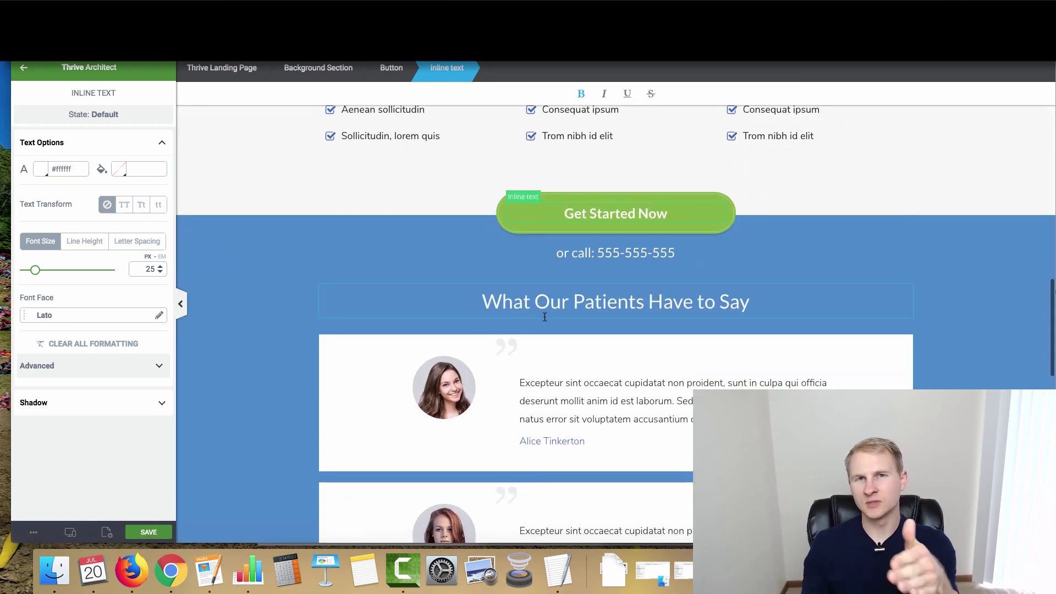
{"action": "scroll", "coordinate": [539, 328], "scroll_direction": "down", "scroll_amount": 2}
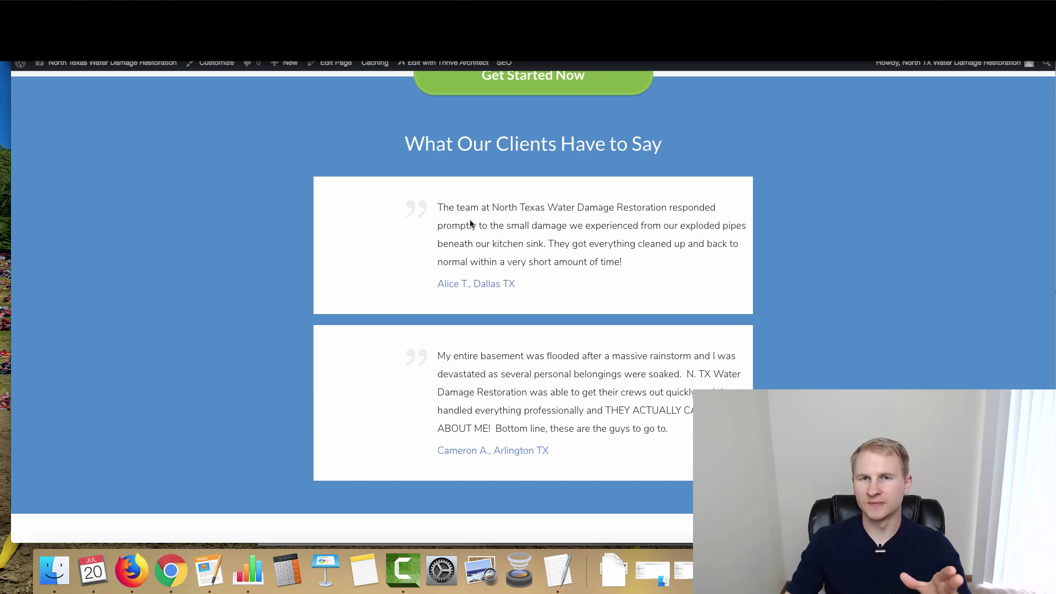
{"action": "triple_click", "coordinate": [582, 248]}
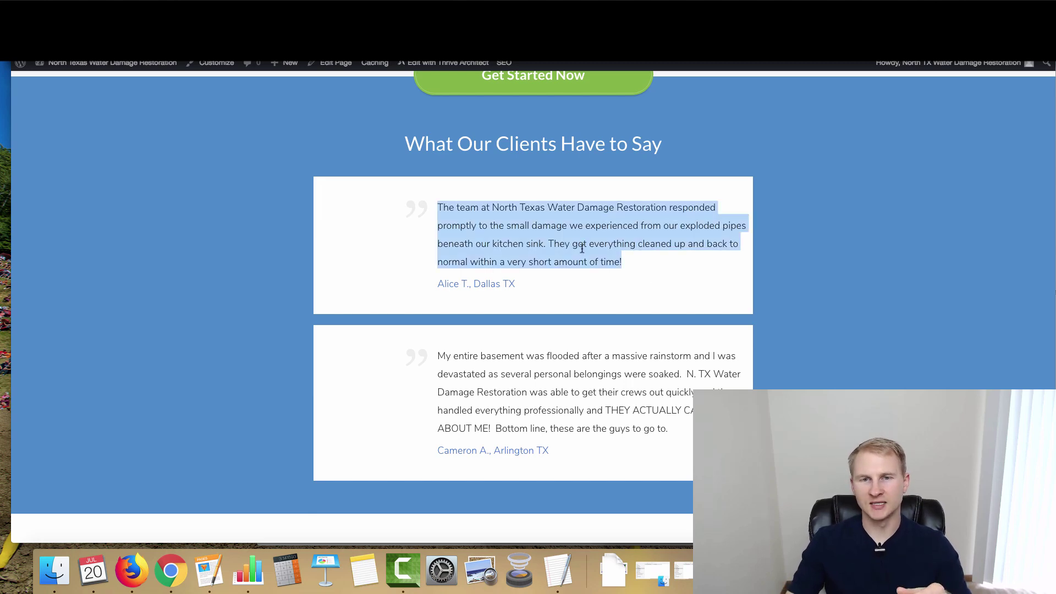
{"action": "left_click", "coordinate": [532, 230]}
{"action": "left_click_drag", "start_coordinate": [641, 261], "coordinate": [524, 242]}
{"action": "left_click", "coordinate": [521, 229]}
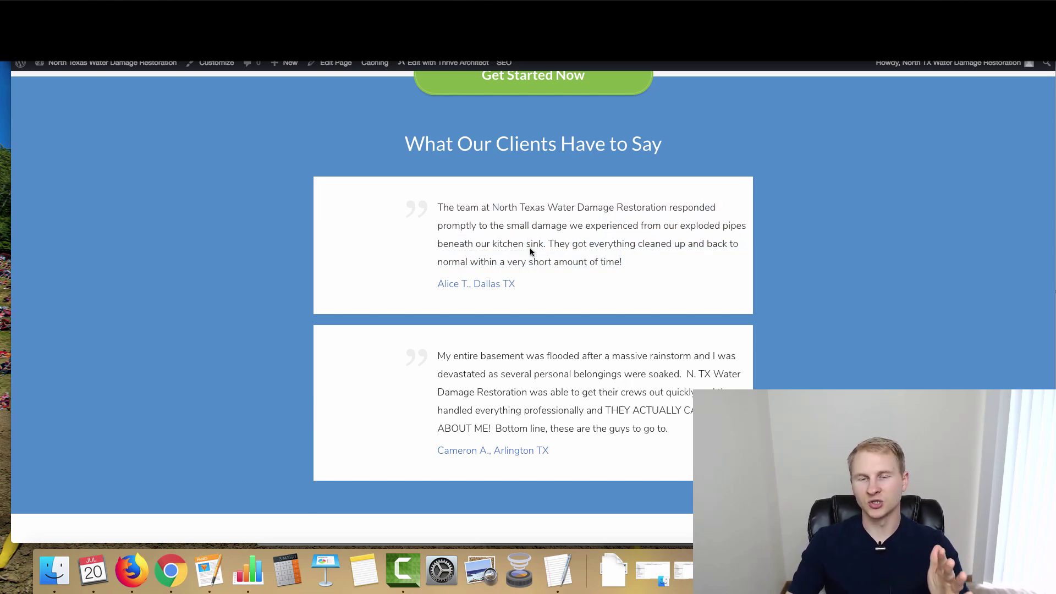
{"action": "scroll", "coordinate": [531, 251], "scroll_direction": "down", "scroll_amount": 5}
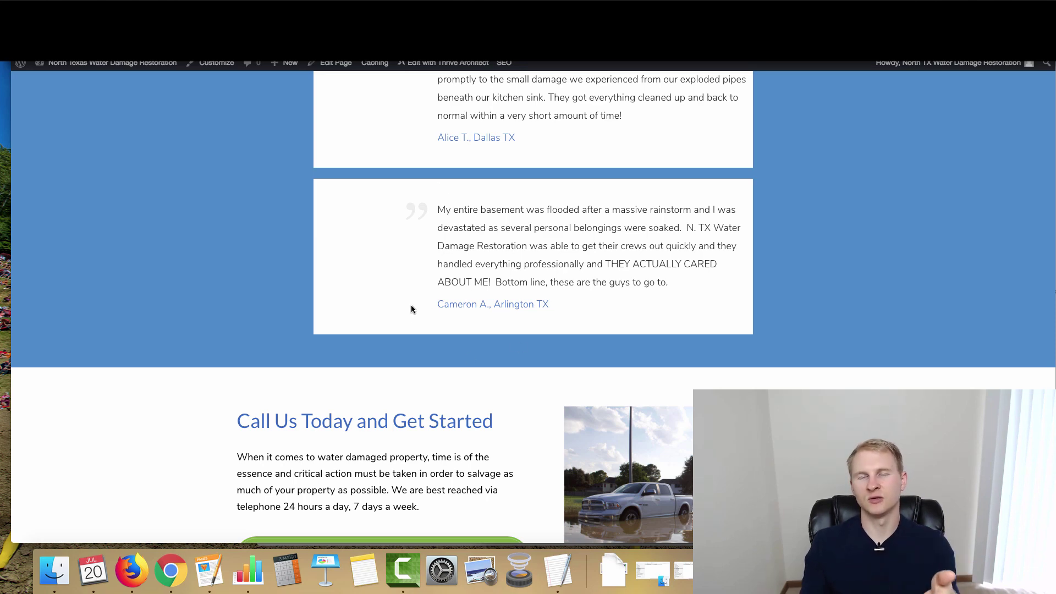
{"action": "scroll", "coordinate": [417, 300], "scroll_direction": "down", "scroll_amount": 5}
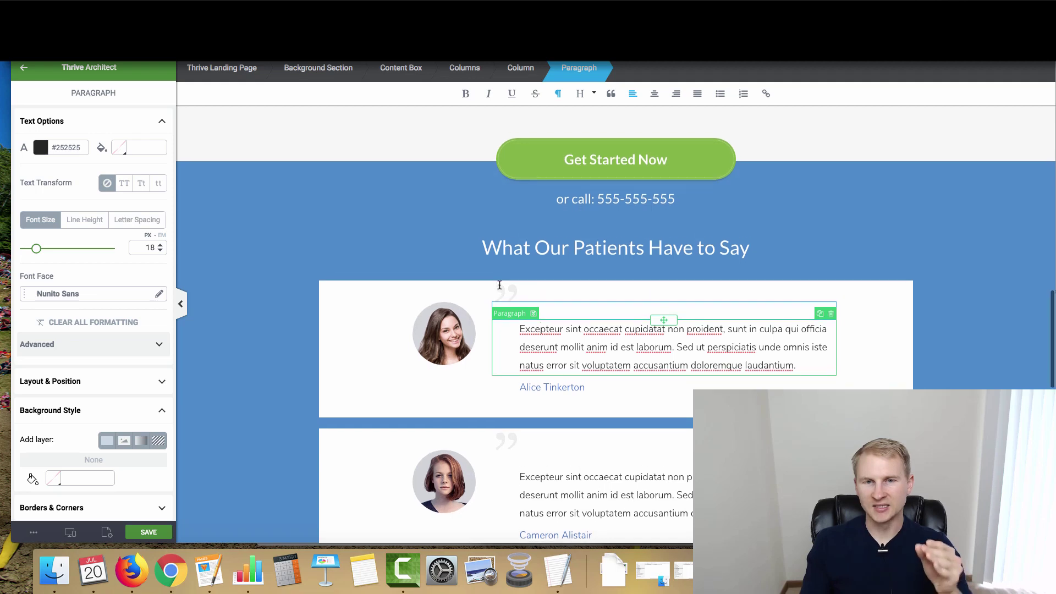
Delete the Our Medical Team section.
{"action": "scroll", "coordinate": [500, 283], "scroll_direction": "down", "scroll_amount": 6}
{"action": "scroll", "coordinate": [499, 284], "scroll_direction": "down", "scroll_amount": 1}
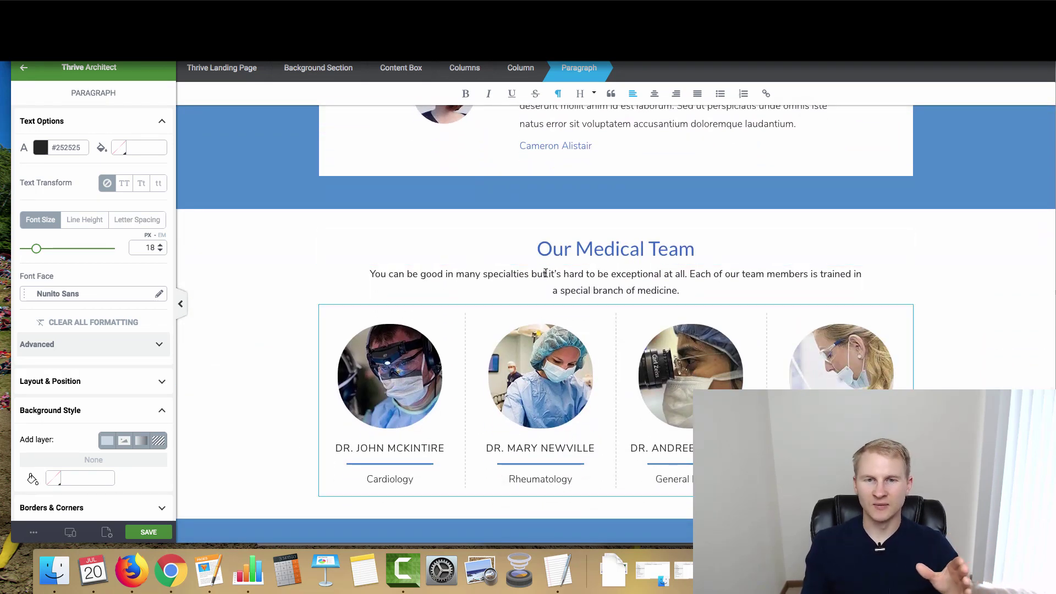
{"action": "left_click", "coordinate": [1044, 218]}
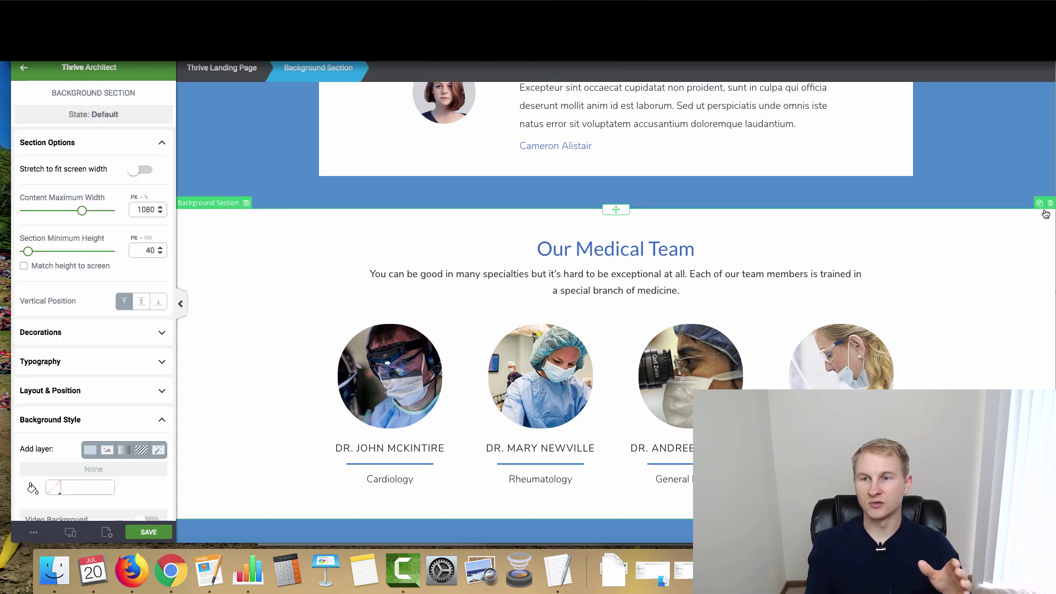
{"action": "left_click", "coordinate": [1050, 203]}
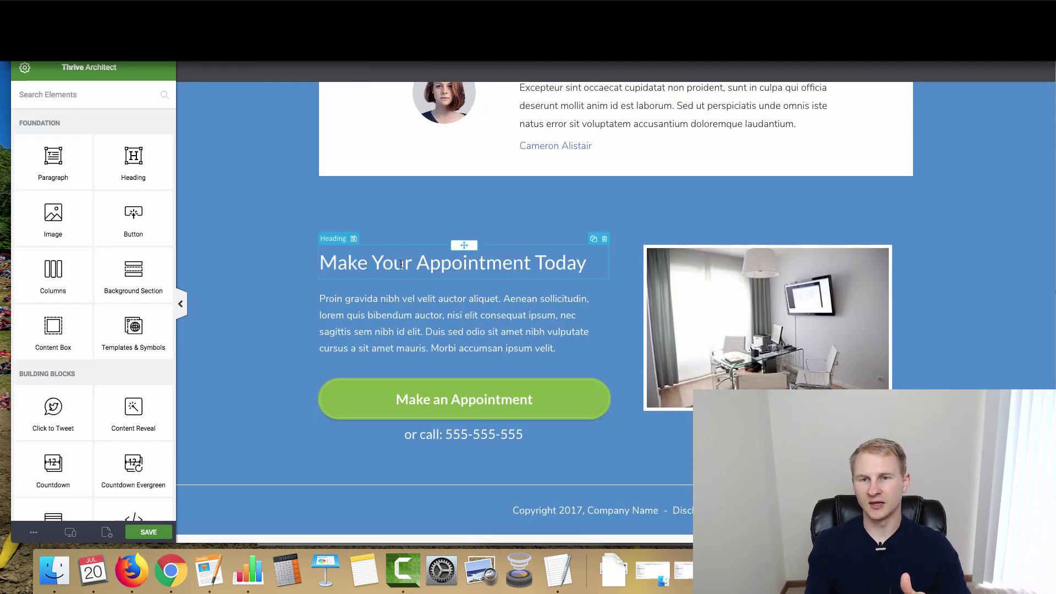
Remove the blue background colour from the Make Your Appointment Today section.
{"action": "left_click", "coordinate": [766, 240]}
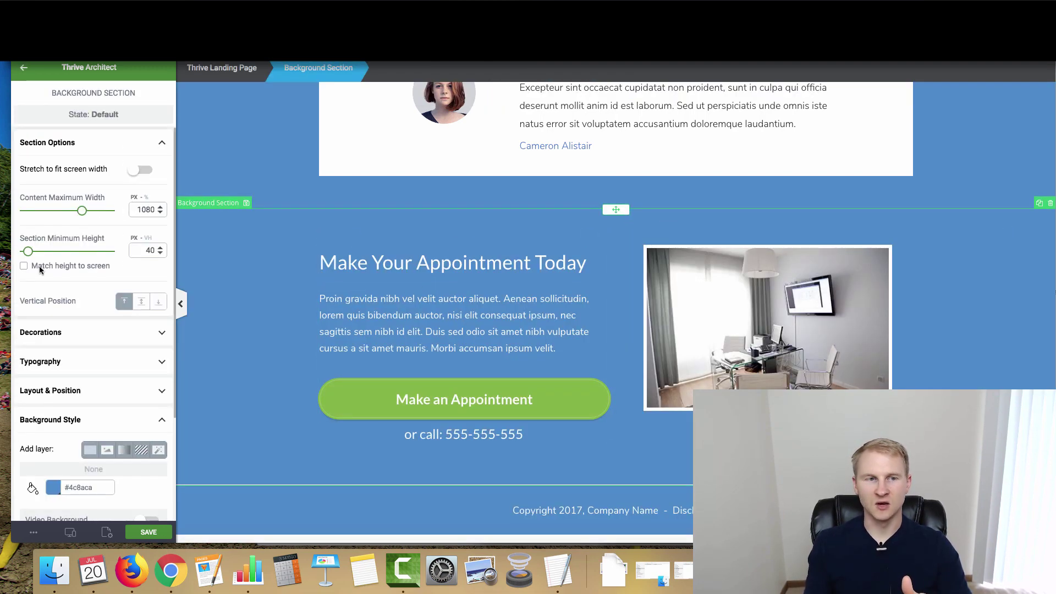
{"action": "scroll", "coordinate": [59, 388], "scroll_direction": "down", "scroll_amount": 3}
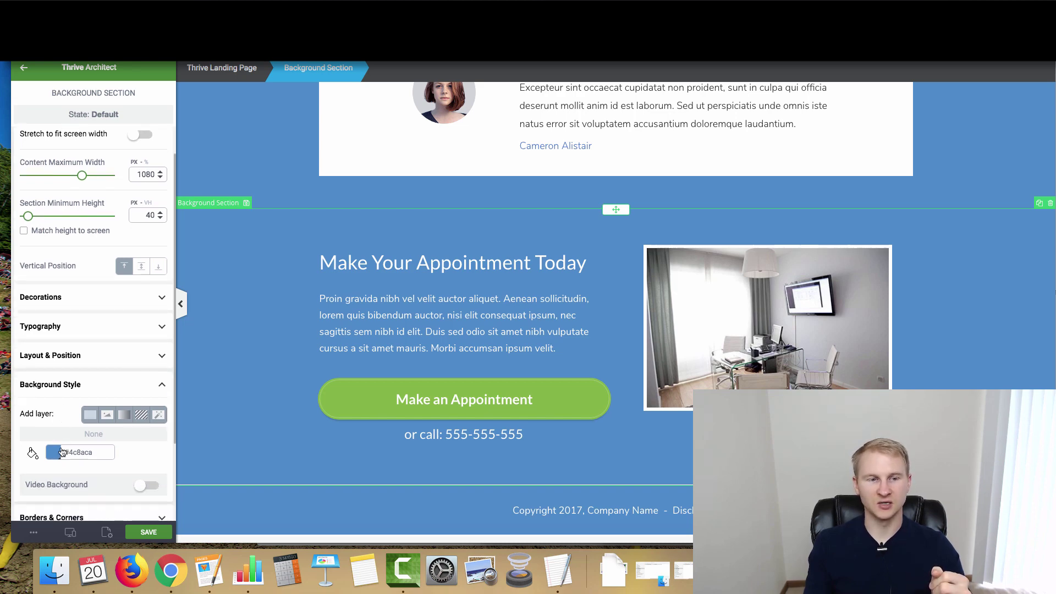
{"action": "left_click", "coordinate": [51, 416]}
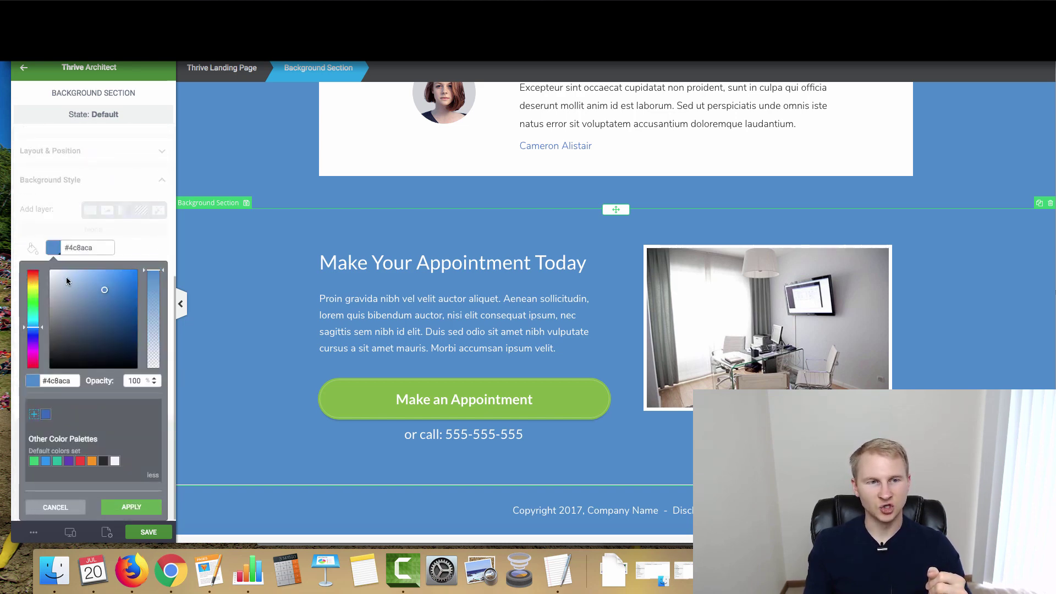
{"action": "left_click", "coordinate": [379, 301]}
{"action": "left_click", "coordinate": [348, 247]}
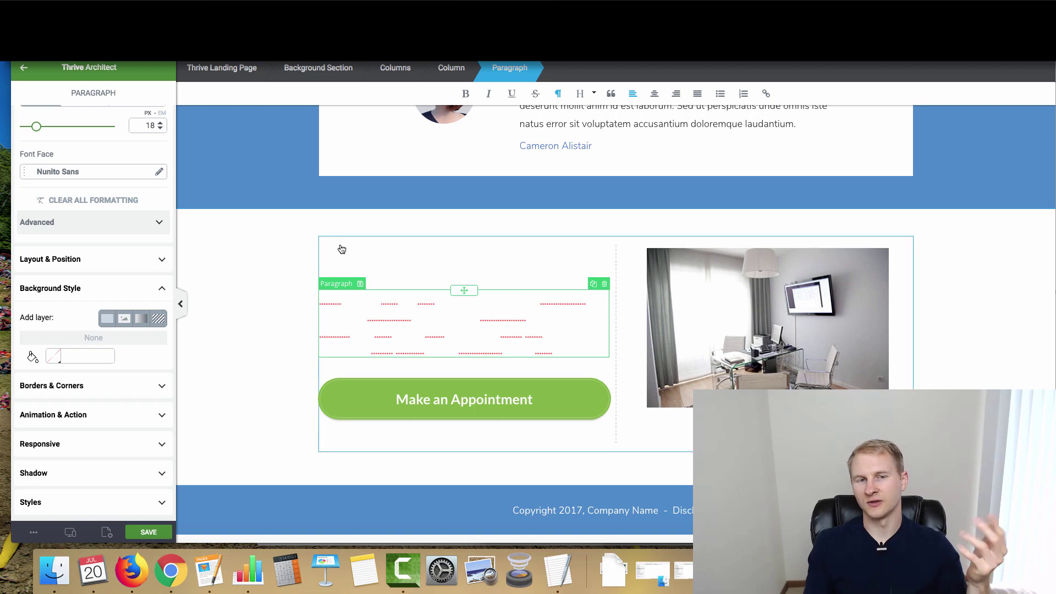
{"action": "left_click", "coordinate": [341, 249]}
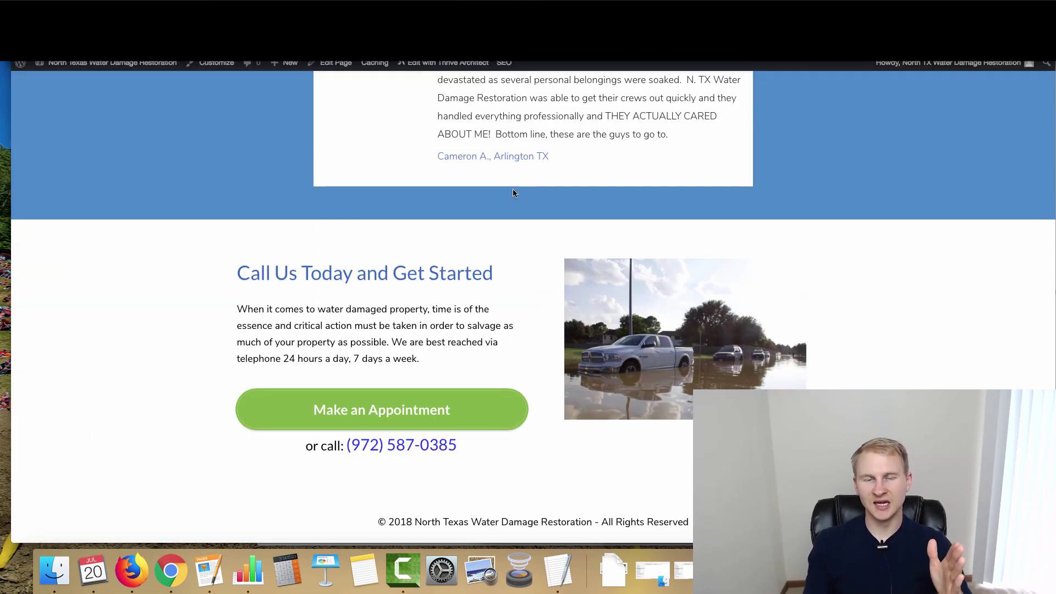
{"action": "scroll", "coordinate": [327, 280], "scroll_direction": "down", "scroll_amount": 1}
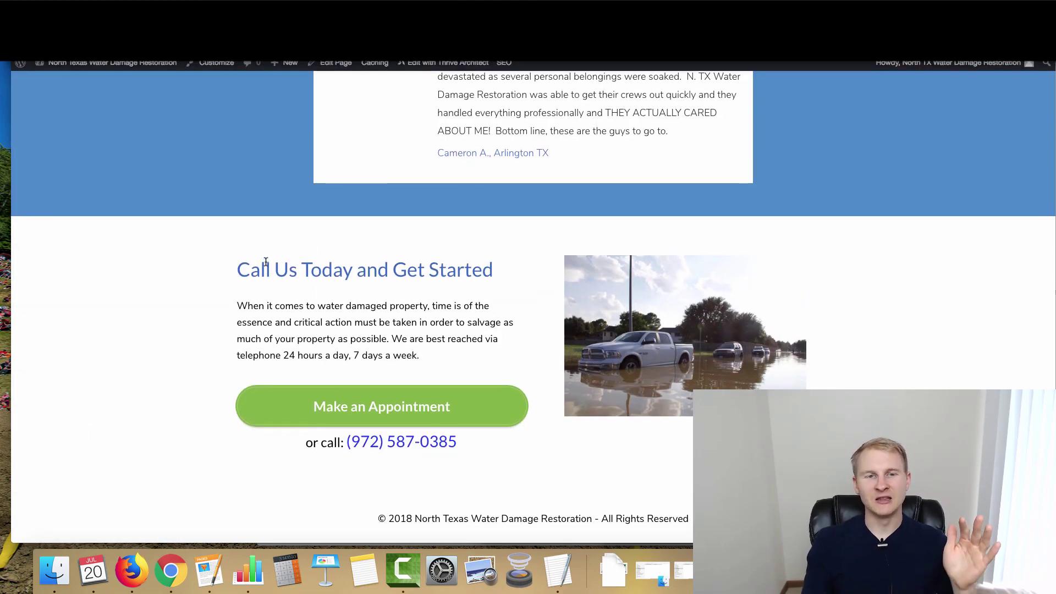
{"action": "left_click_drag", "start_coordinate": [235, 271], "coordinate": [481, 290]}
{"action": "left_click", "coordinate": [489, 267]}
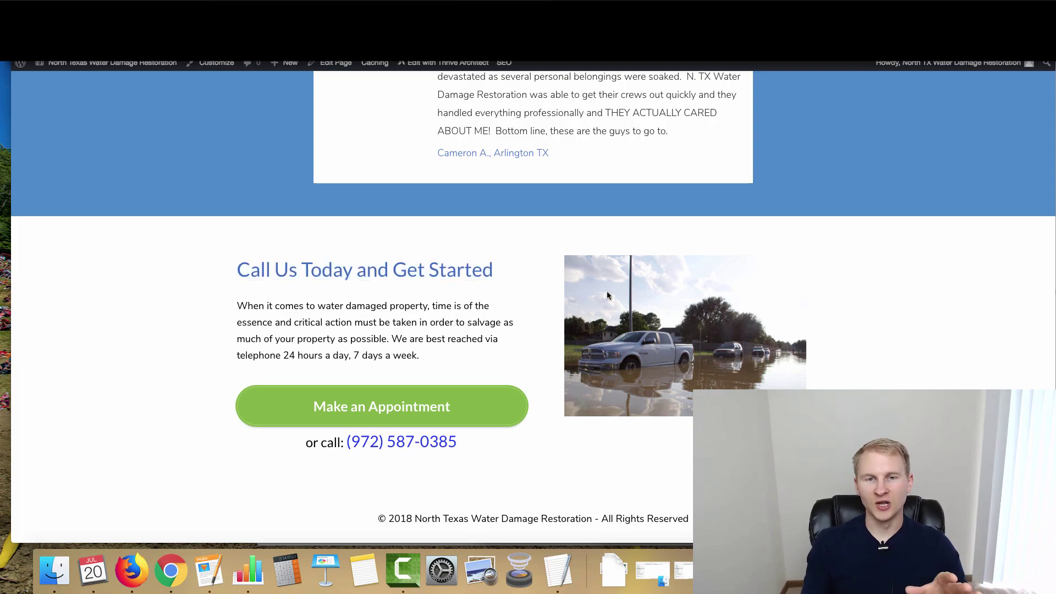
{"action": "scroll", "coordinate": [380, 312], "scroll_direction": "up", "scroll_amount": 10}
{"action": "scroll", "coordinate": [384, 320], "scroll_direction": "up", "scroll_amount": 10}
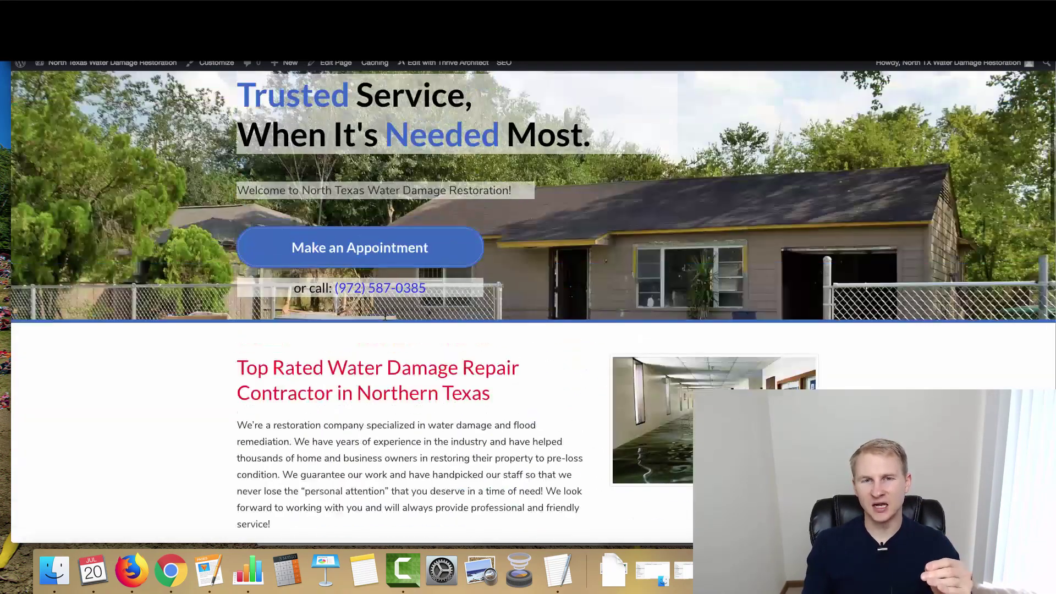
{"action": "scroll", "coordinate": [427, 281], "scroll_direction": "down", "scroll_amount": 12}
{"action": "scroll", "coordinate": [427, 281], "scroll_direction": "down", "scroll_amount": 10}
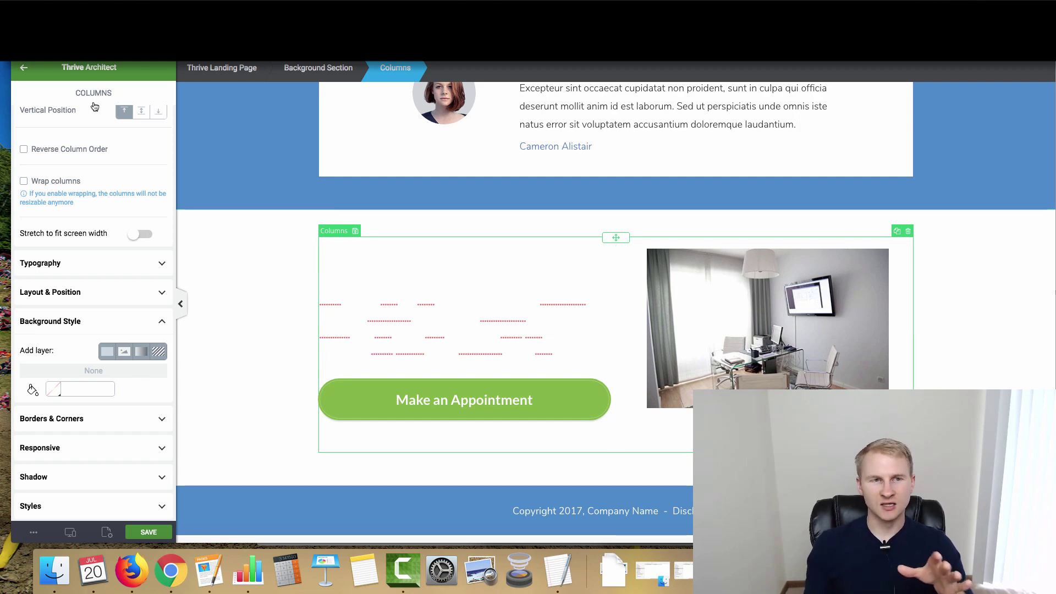
Return to the Elements list and scroll through it to find Custom Menu.
{"action": "left_click", "coordinate": [22, 68]}
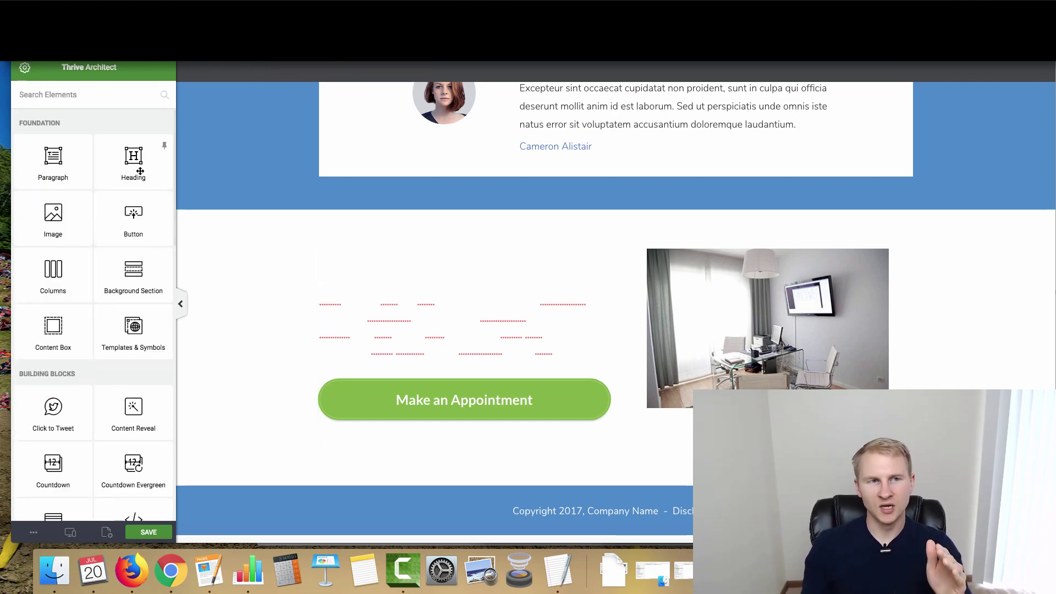
{"action": "scroll", "coordinate": [330, 308], "scroll_direction": "down", "scroll_amount": 1}
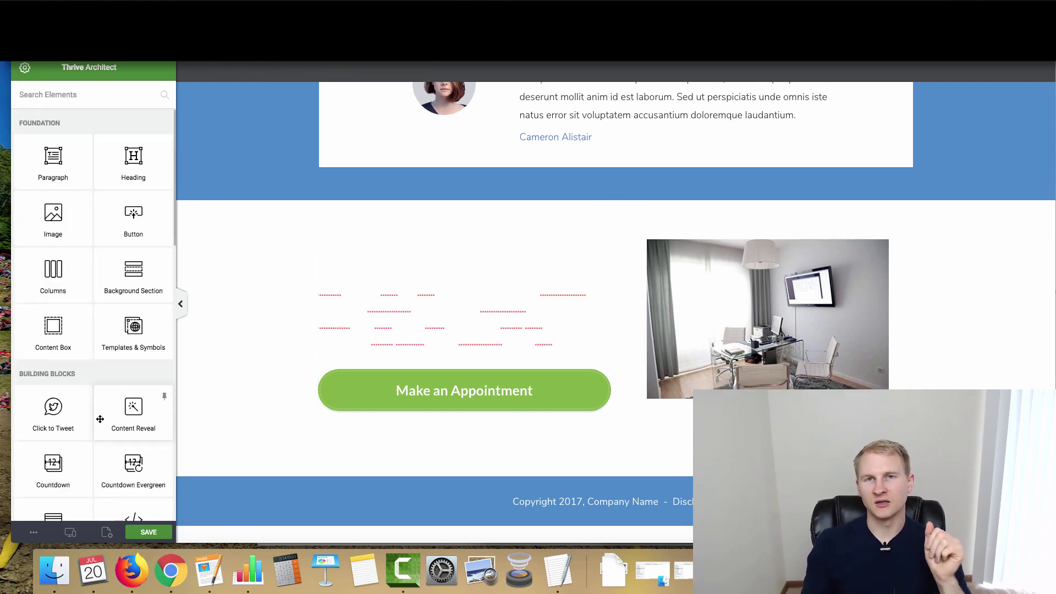
{"action": "scroll", "coordinate": [100, 419], "scroll_direction": "down", "scroll_amount": 3}
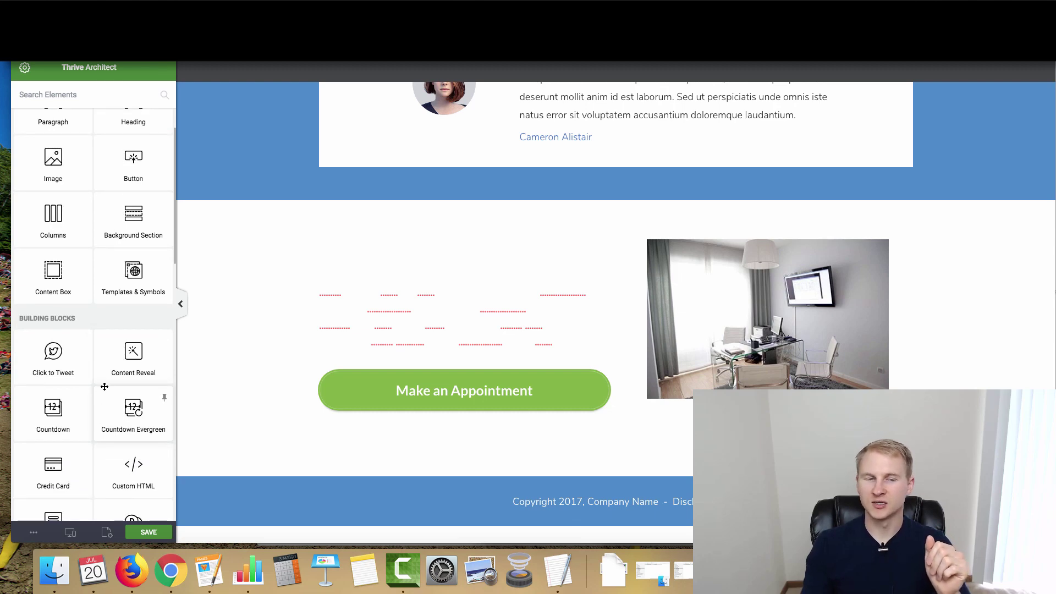
{"action": "left_click", "coordinate": [128, 419]}
{"action": "scroll", "coordinate": [132, 385], "scroll_direction": "down", "scroll_amount": 3}
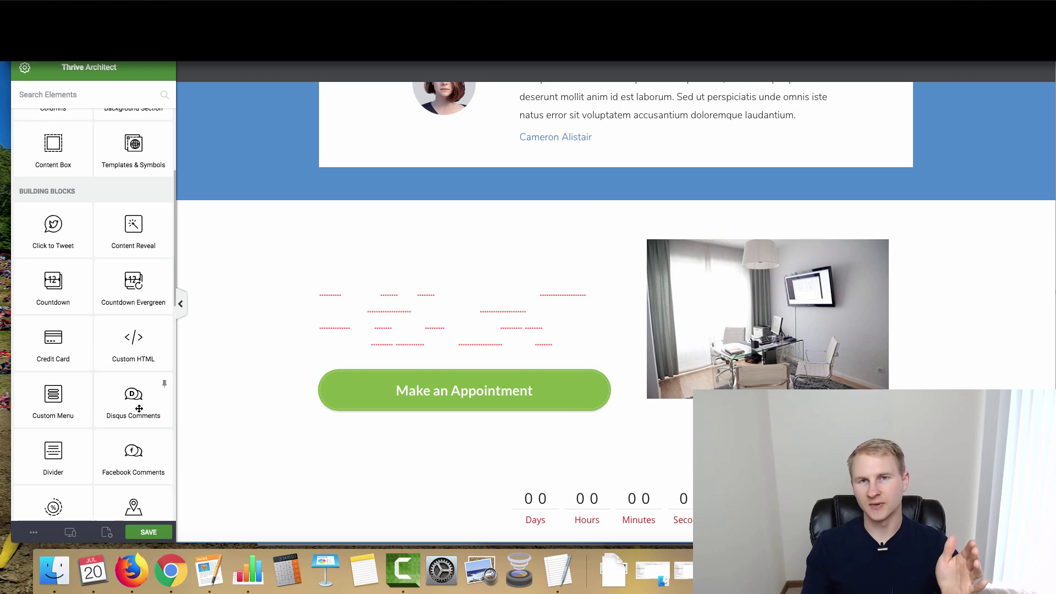
{"action": "scroll", "coordinate": [130, 397], "scroll_direction": "down", "scroll_amount": 2}
{"action": "scroll", "coordinate": [85, 377], "scroll_direction": "up", "scroll_amount": 5}
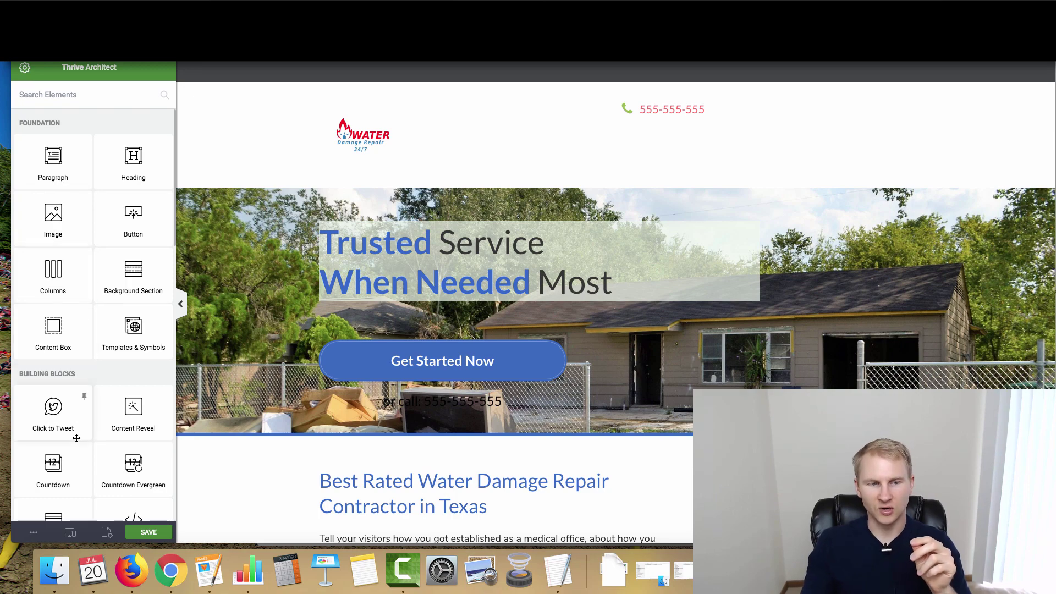
{"action": "scroll", "coordinate": [59, 296], "scroll_direction": "down", "scroll_amount": 1}
{"action": "scroll", "coordinate": [60, 295], "scroll_direction": "down", "scroll_amount": 10}
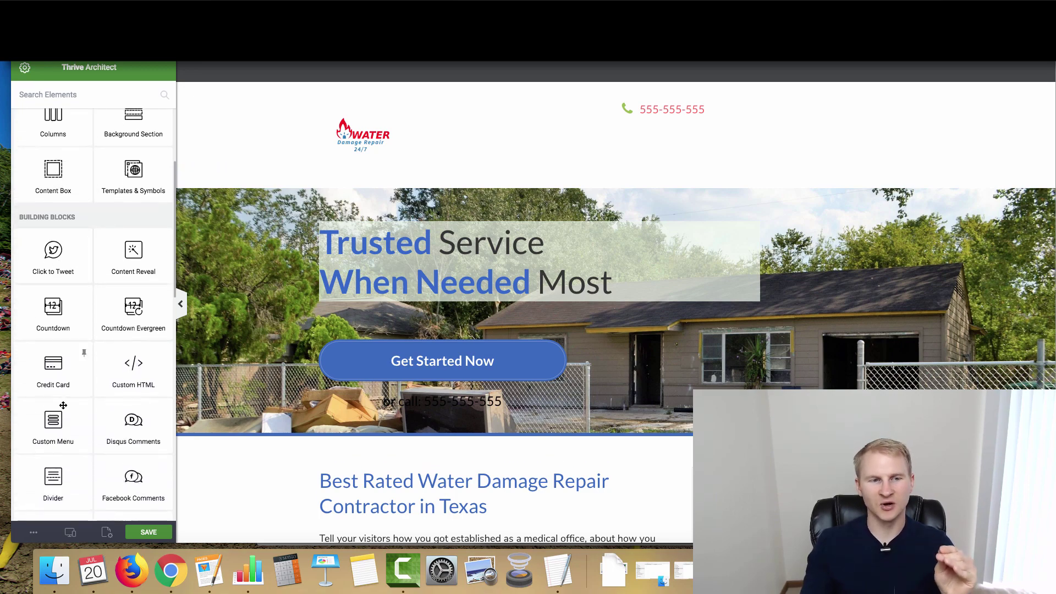
Place a Custom Menu below the logo header and set it to show Top Menu.
{"action": "left_click_drag", "start_coordinate": [52, 385], "coordinate": [572, 181]}
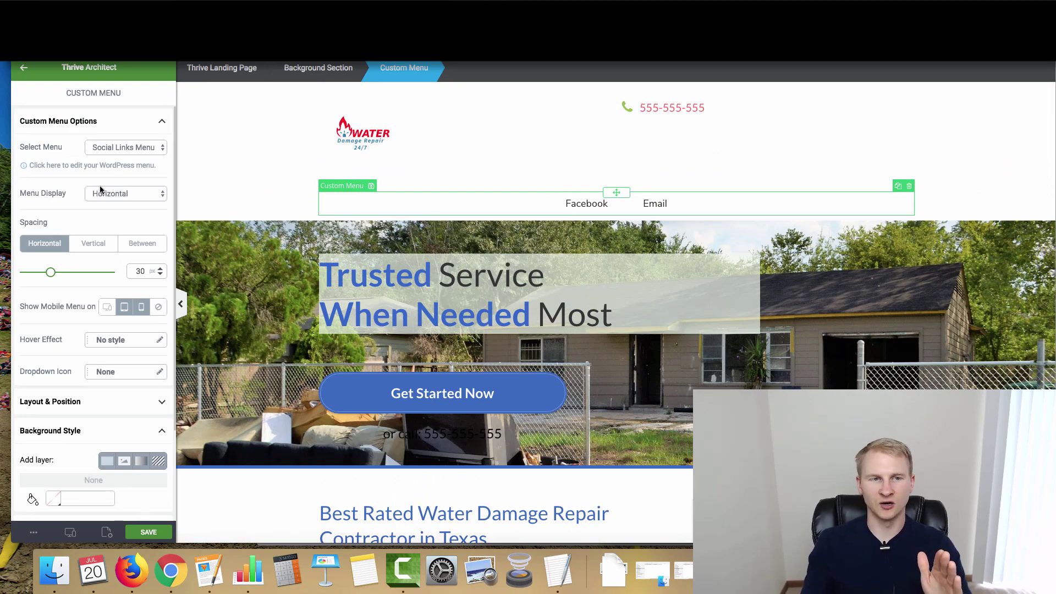
{"action": "left_click", "coordinate": [126, 151]}
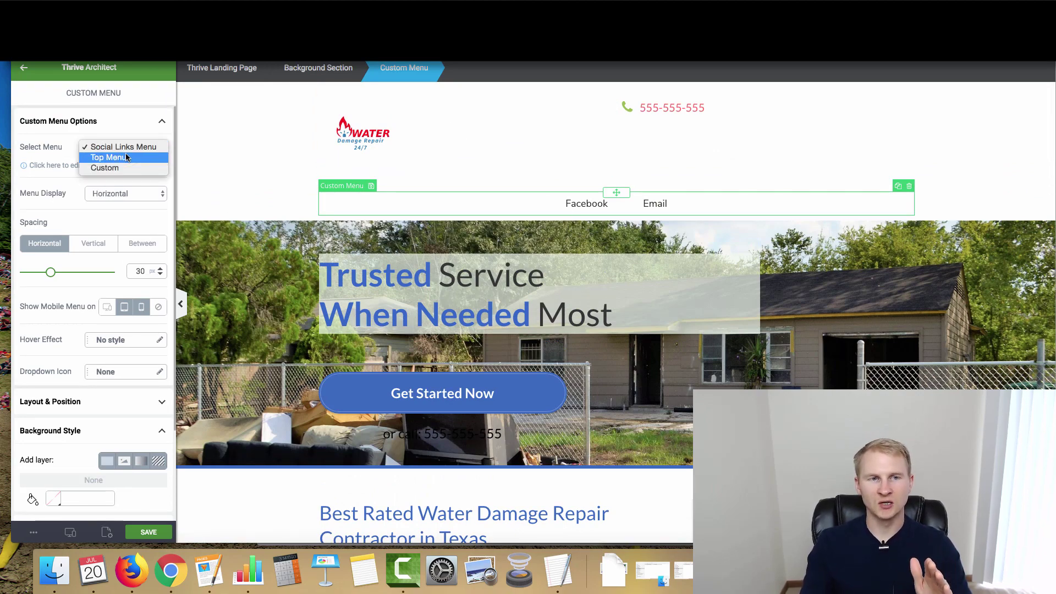
{"action": "left_click", "coordinate": [125, 158]}
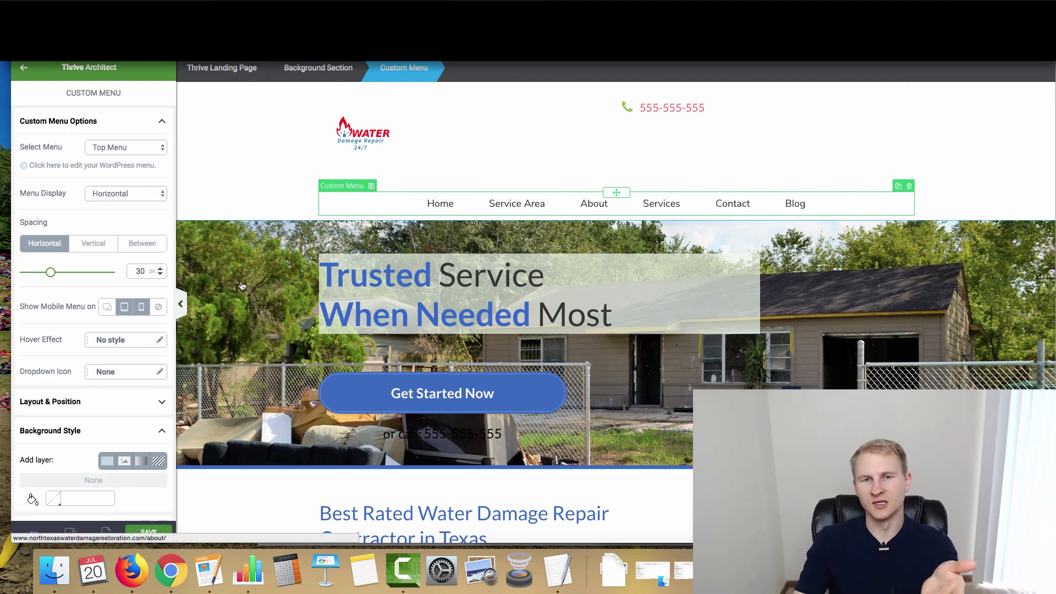
{"action": "left_click", "coordinate": [24, 67]}
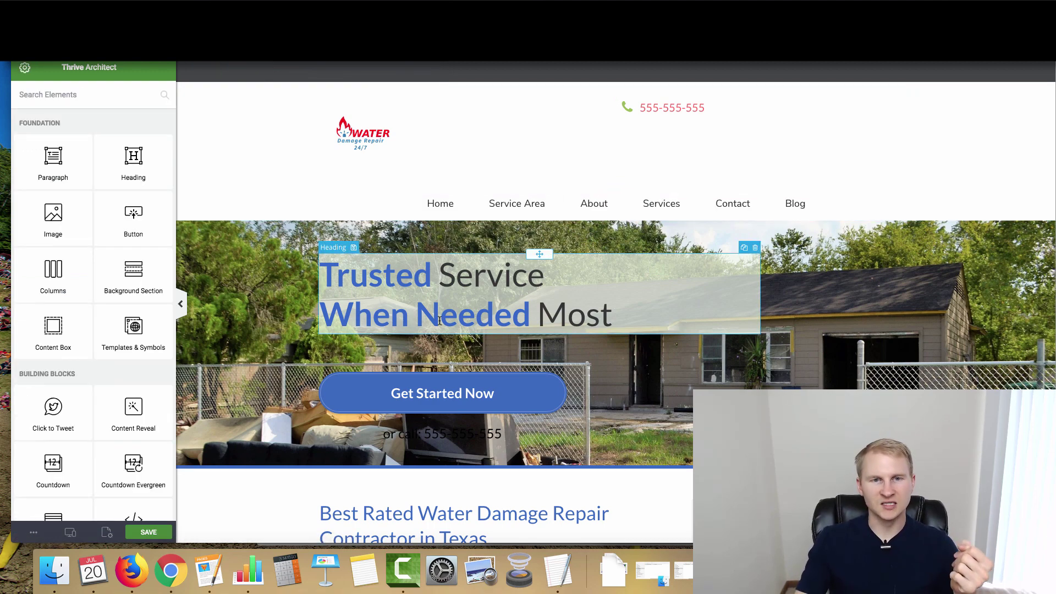
Scroll the page and Elements sidebar to review the area around the Get Started Now button.
{"action": "scroll", "coordinate": [467, 286], "scroll_direction": "down", "scroll_amount": 4}
{"action": "scroll", "coordinate": [462, 286], "scroll_direction": "down", "scroll_amount": 12}
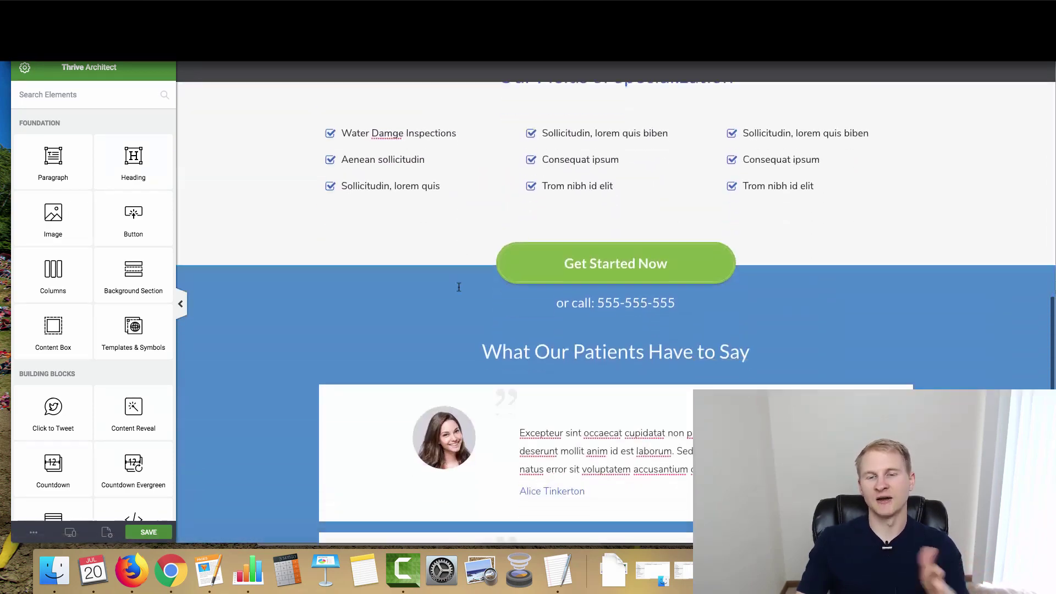
{"action": "scroll", "coordinate": [260, 253], "scroll_direction": "up", "scroll_amount": 8}
{"action": "scroll", "coordinate": [340, 217], "scroll_direction": "up", "scroll_amount": 4}
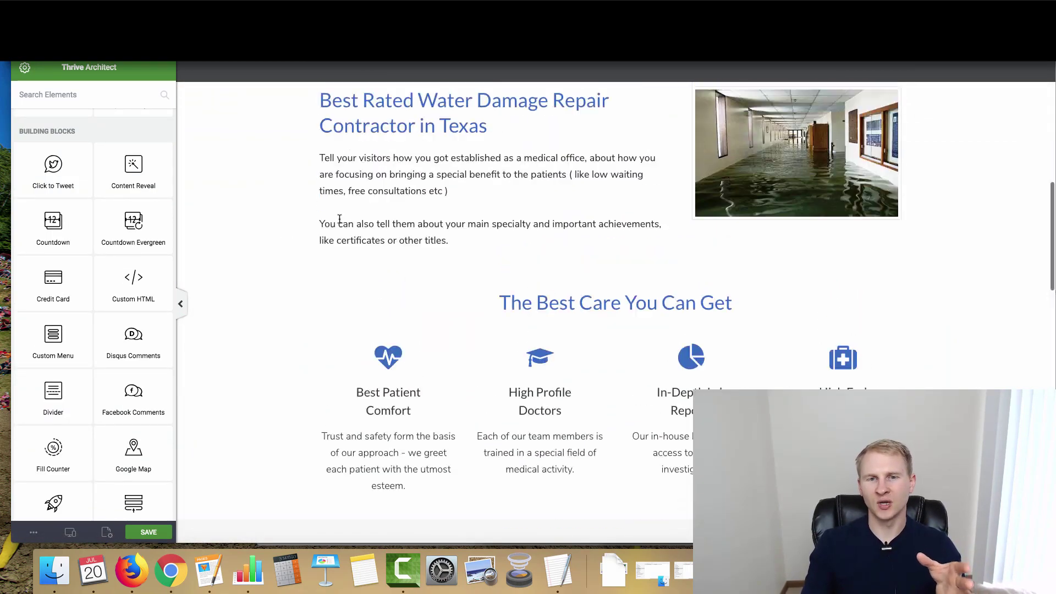
{"action": "scroll", "coordinate": [344, 226], "scroll_direction": "up", "scroll_amount": 5}
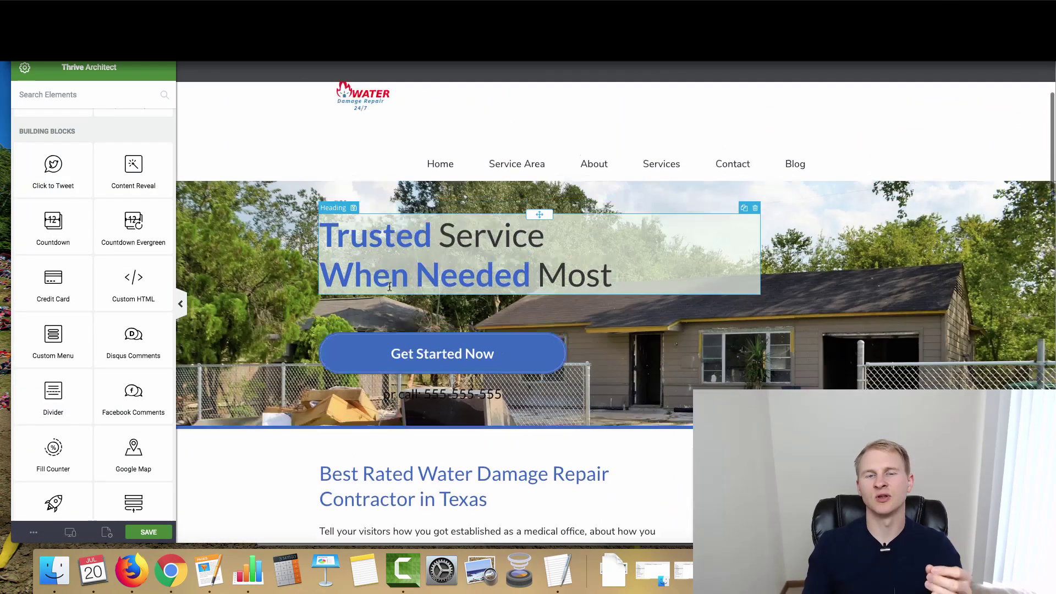
{"action": "scroll", "coordinate": [397, 228], "scroll_direction": "down", "scroll_amount": 8}
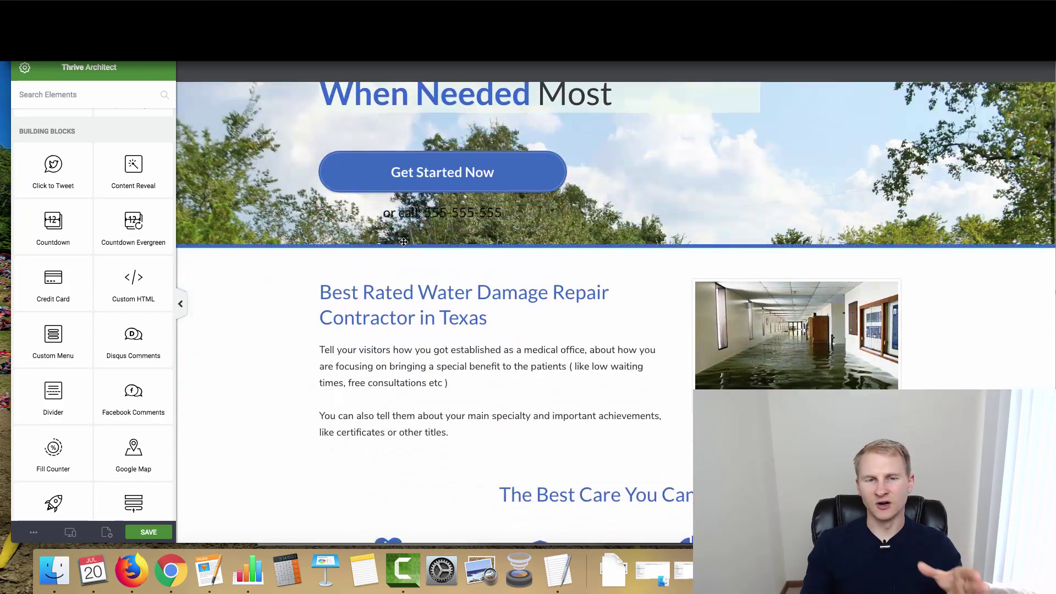
{"action": "scroll", "coordinate": [400, 238], "scroll_direction": "down", "scroll_amount": 1}
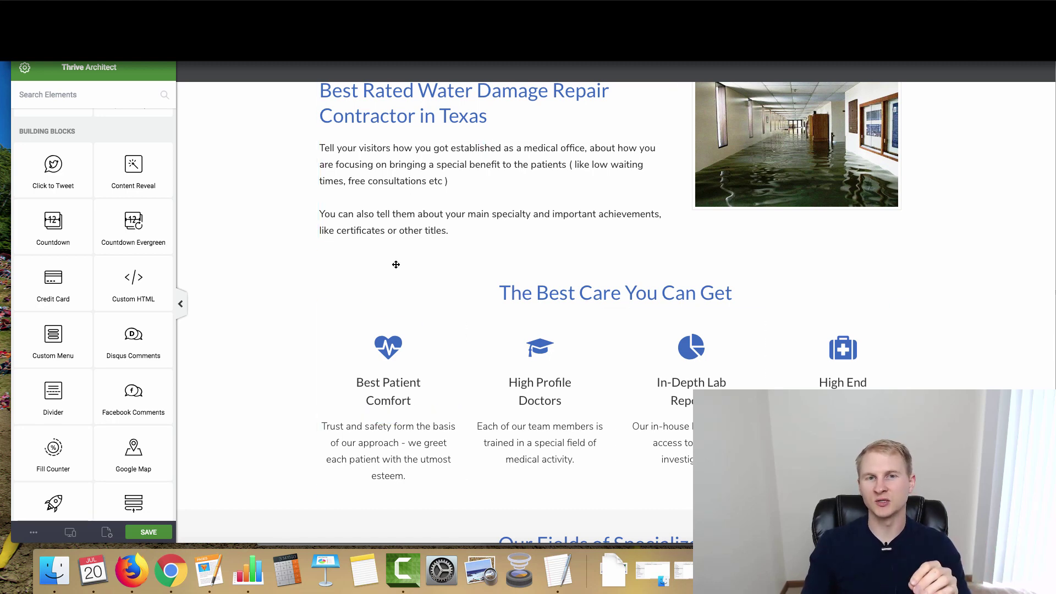
{"action": "scroll", "coordinate": [400, 306], "scroll_direction": "down", "scroll_amount": 10}
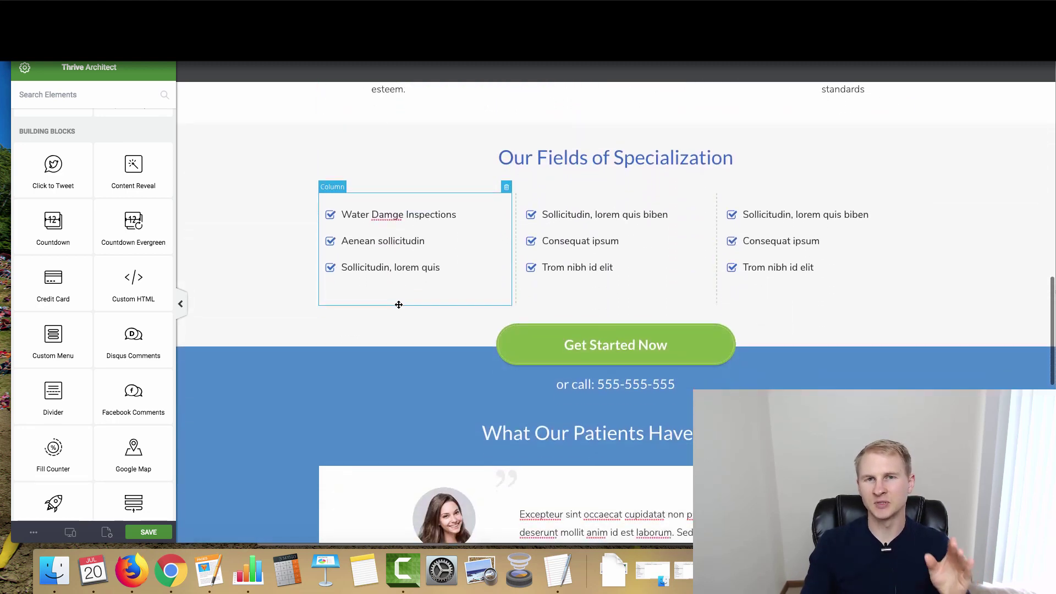
{"action": "scroll", "coordinate": [88, 300], "scroll_direction": "down", "scroll_amount": 8}
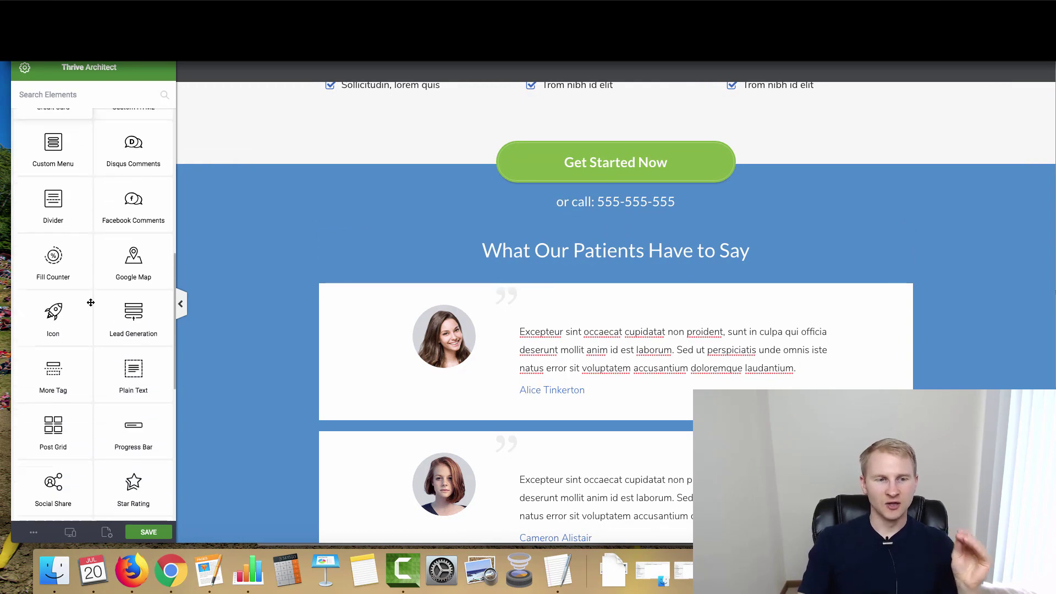
{"action": "scroll", "coordinate": [91, 301], "scroll_direction": "down", "scroll_amount": 5}
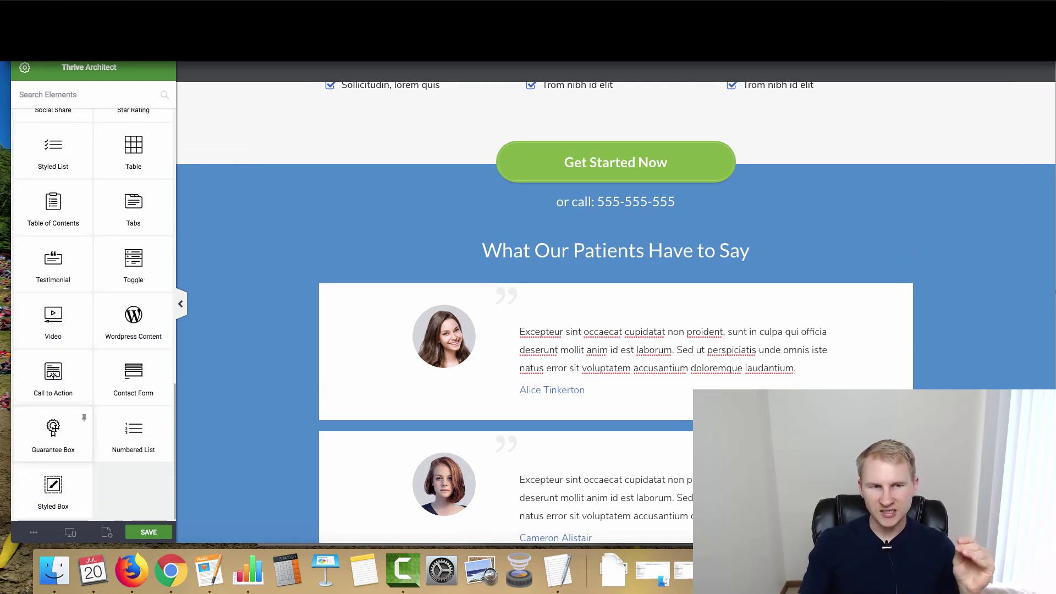
{"action": "scroll", "coordinate": [94, 385], "scroll_direction": "up", "scroll_amount": 15}
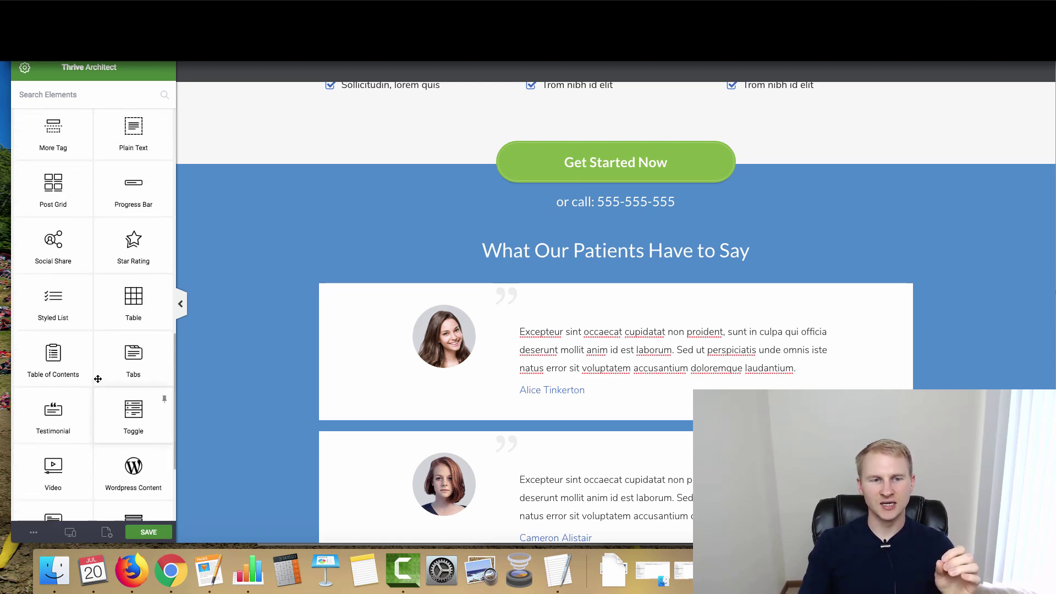
Add a Contact Form below Get Started Now and review its Custom URL after-submit option.
{"action": "type", "text": "contact"}
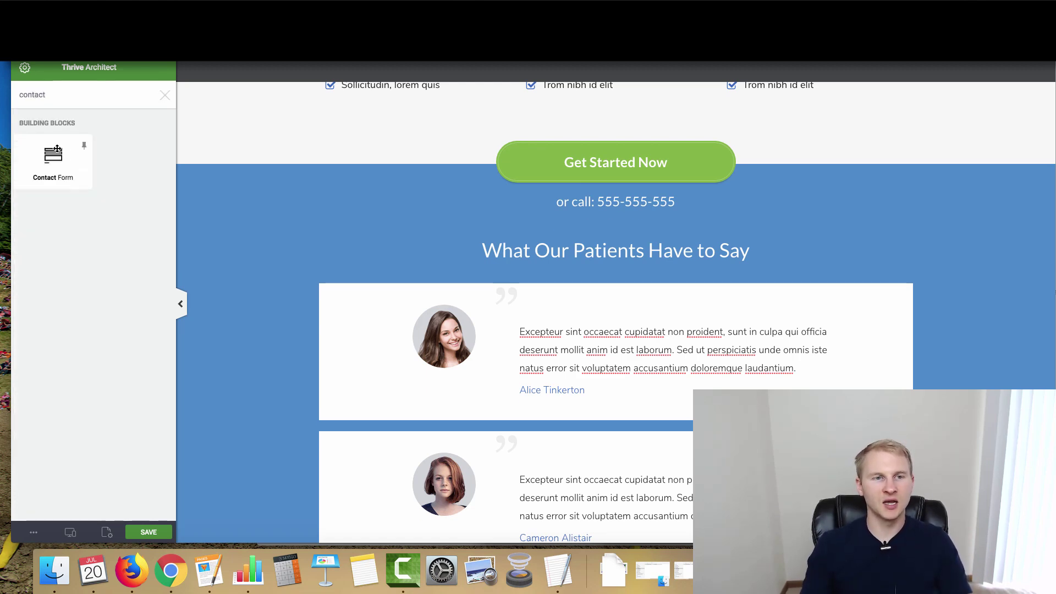
{"action": "left_click_drag", "start_coordinate": [53, 160], "coordinate": [670, 248]}
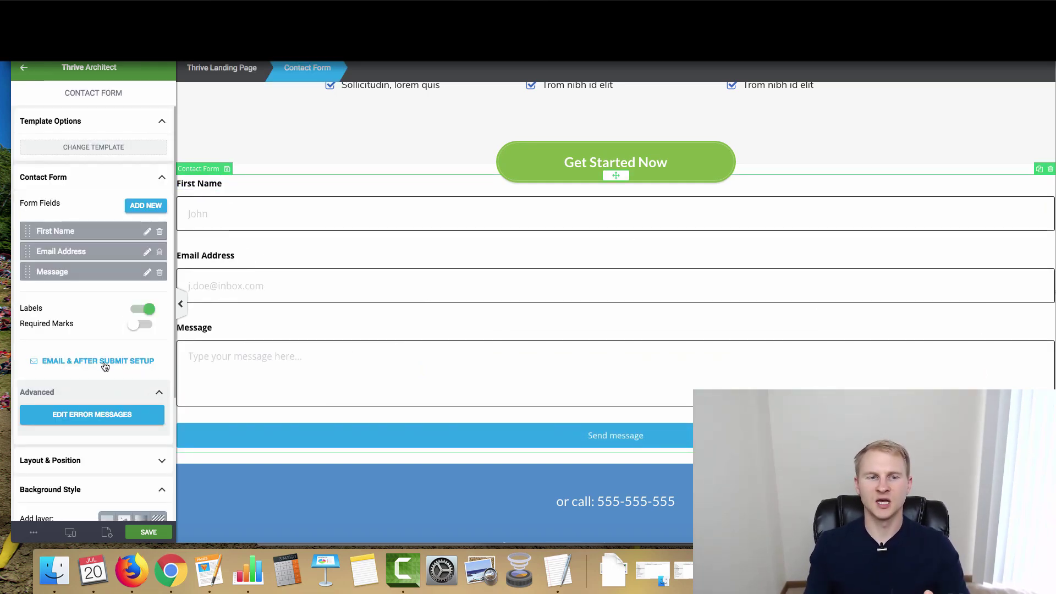
{"action": "left_click", "coordinate": [103, 362]}
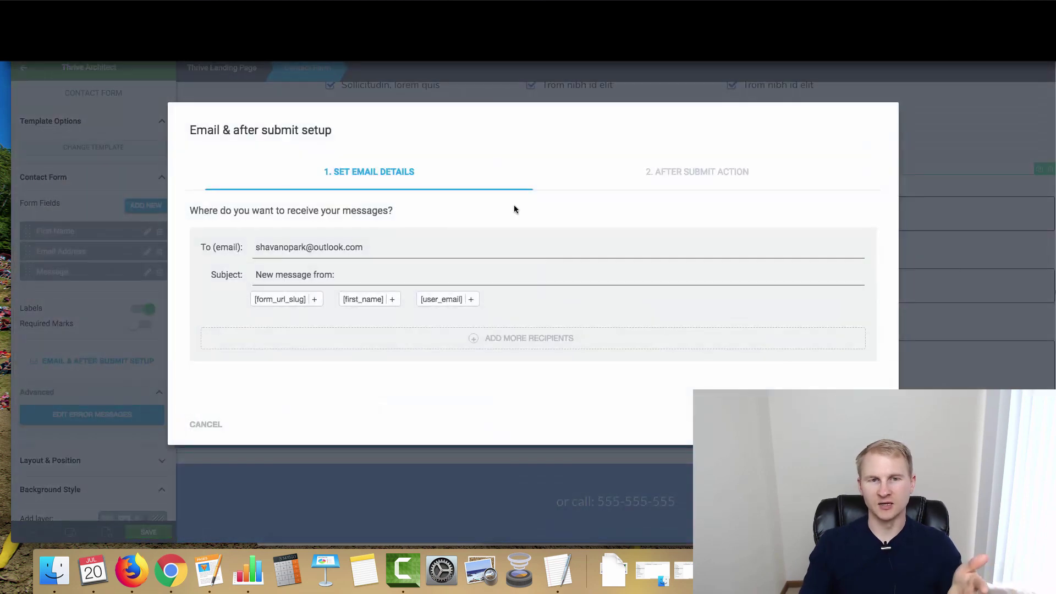
{"action": "left_click", "coordinate": [700, 174]}
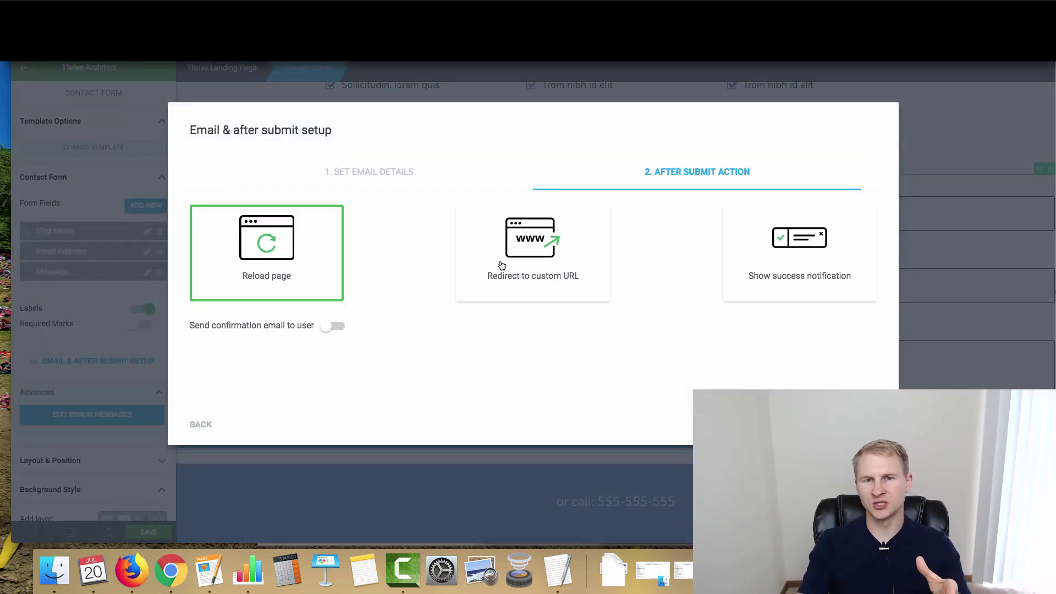
{"action": "left_click", "coordinate": [530, 246]}
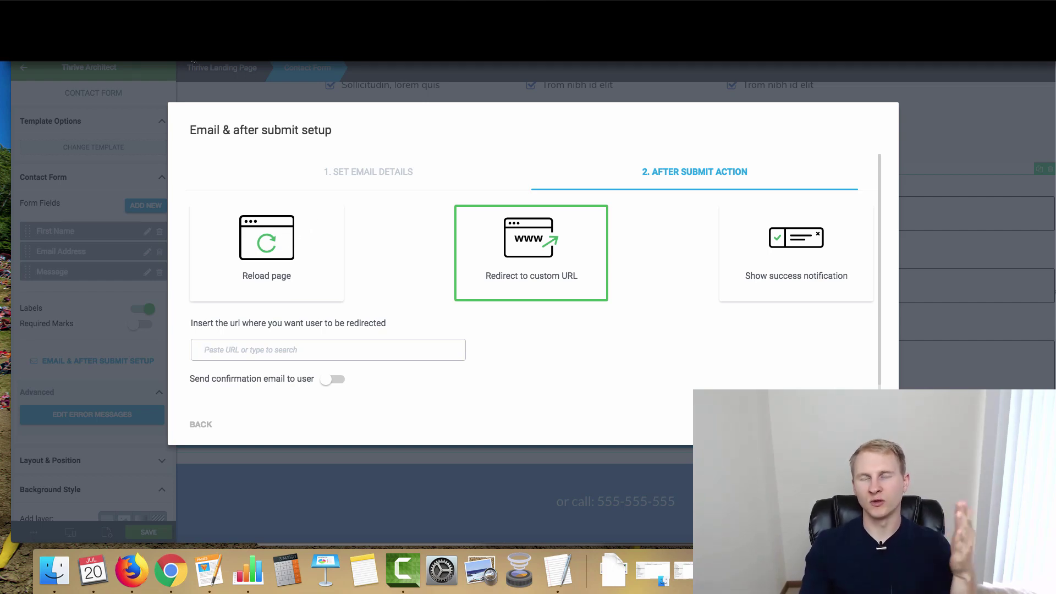
{"action": "left_click", "coordinate": [204, 350]}
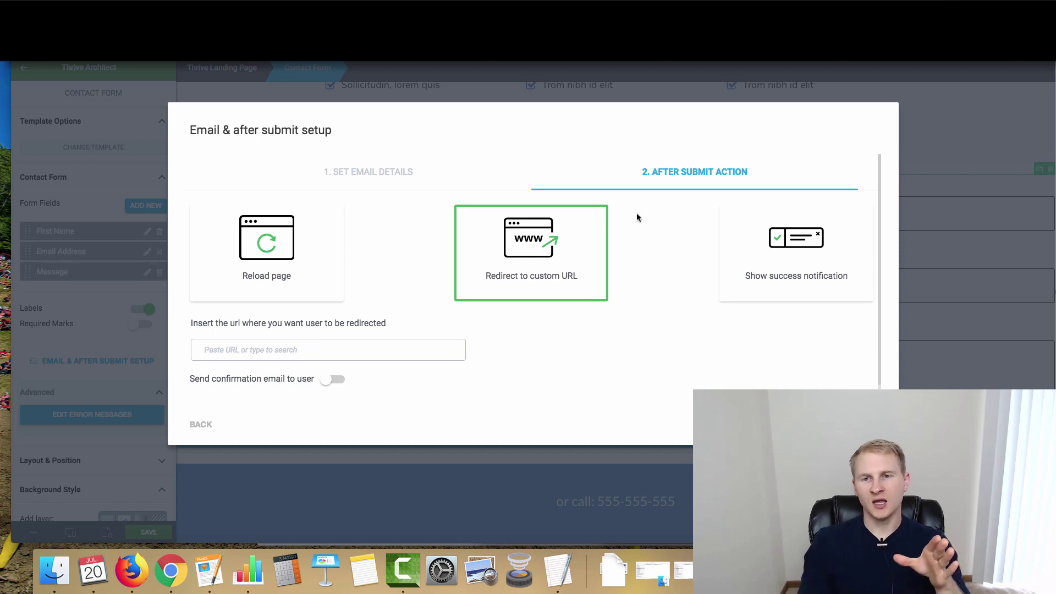
{"action": "left_click", "coordinate": [200, 425]}
Cancel the form setup, leave the contact form options, and return to the page top.
{"action": "left_click", "coordinate": [205, 424]}
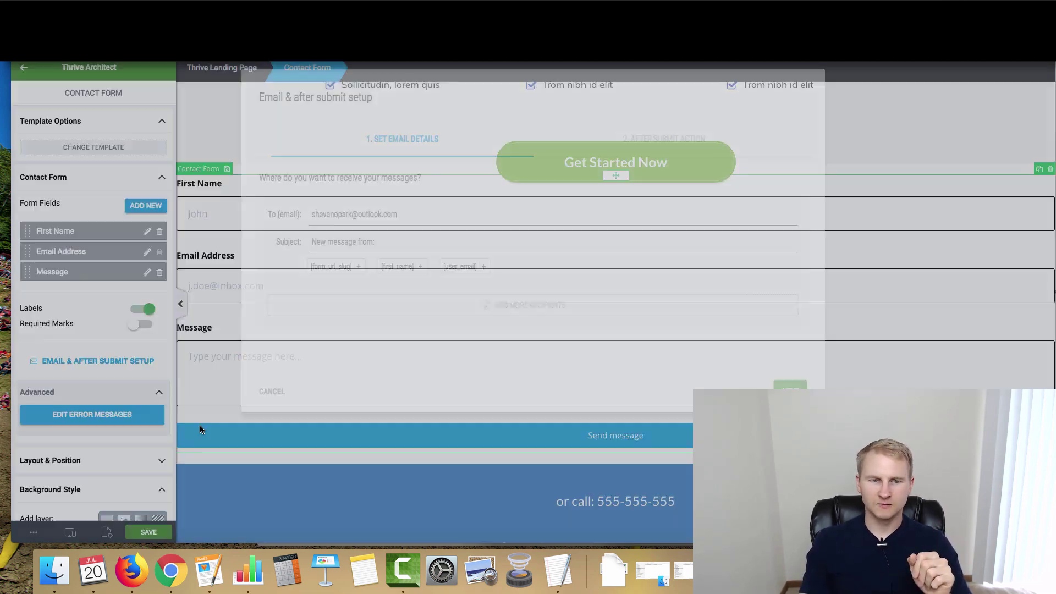
{"action": "left_click", "coordinate": [25, 69]}
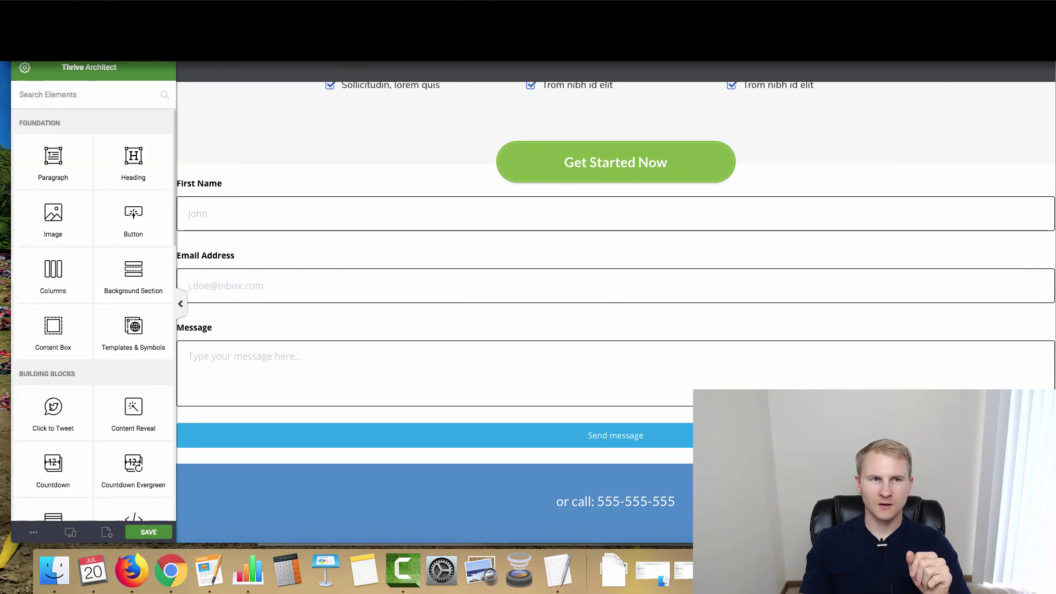
{"action": "scroll", "coordinate": [307, 224], "scroll_direction": "up", "scroll_amount": 5}
{"action": "scroll", "coordinate": [306, 225], "scroll_direction": "up", "scroll_amount": 1}
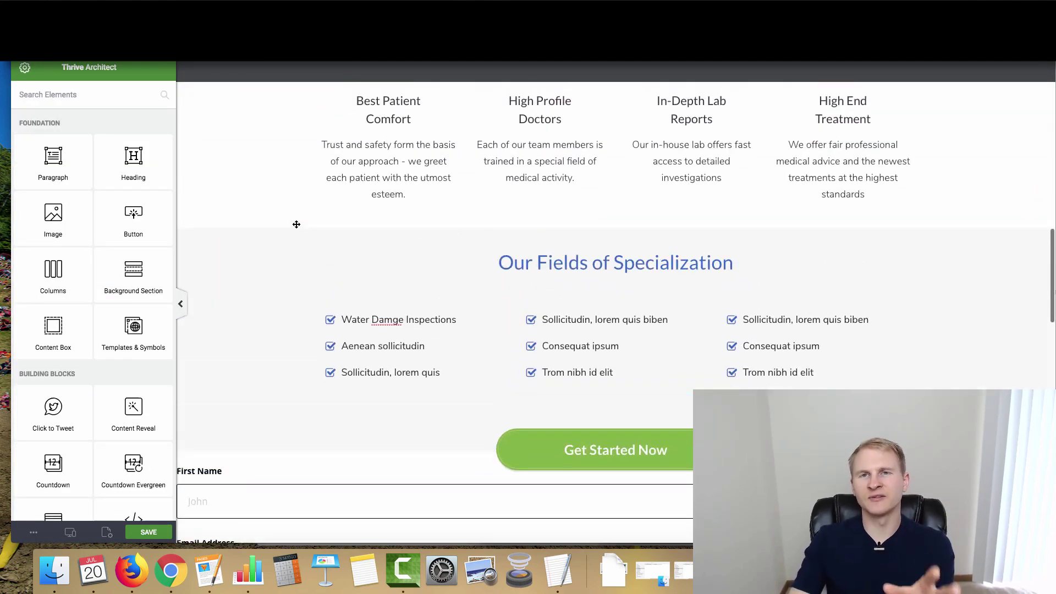
{"action": "scroll", "coordinate": [300, 219], "scroll_direction": "up", "scroll_amount": 15}
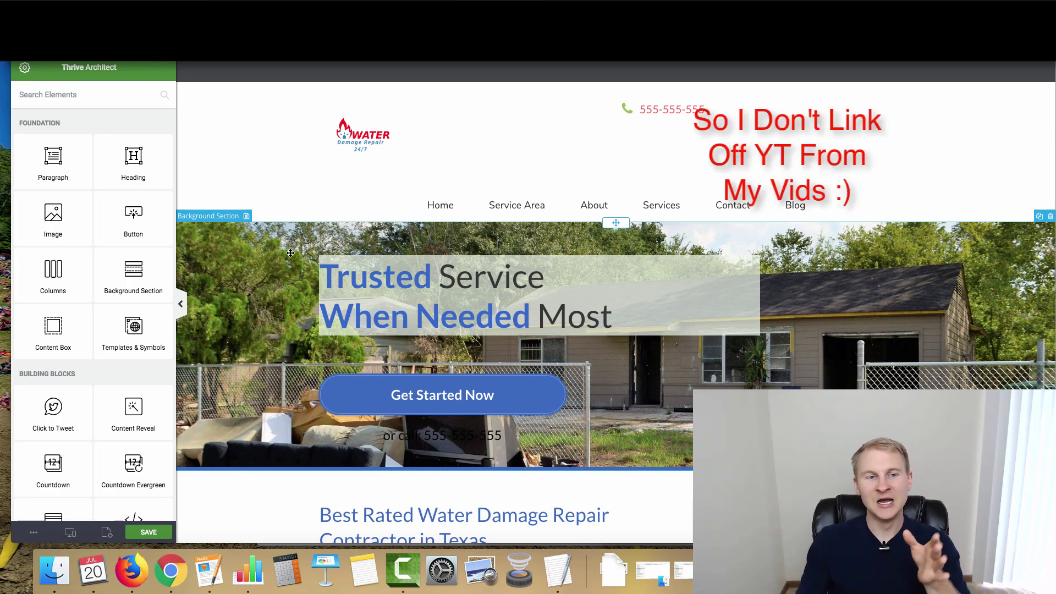
{"action": "scroll", "coordinate": [108, 483], "scroll_direction": "down", "scroll_amount": 15}
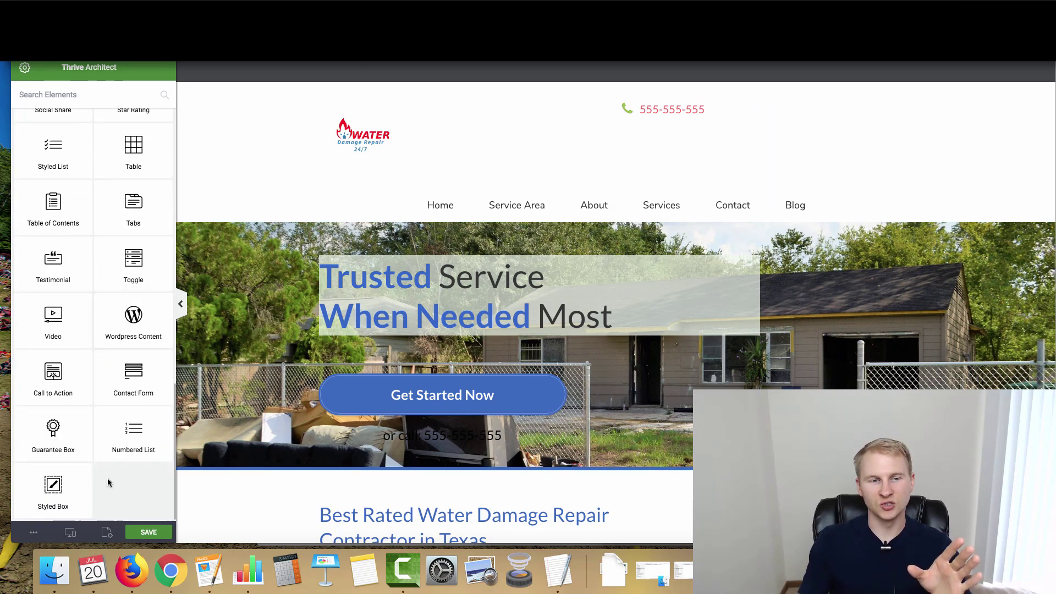
Save the page as a landing-page template named 'test water damage site for youtube'.
{"action": "left_click", "coordinate": [106, 532]}
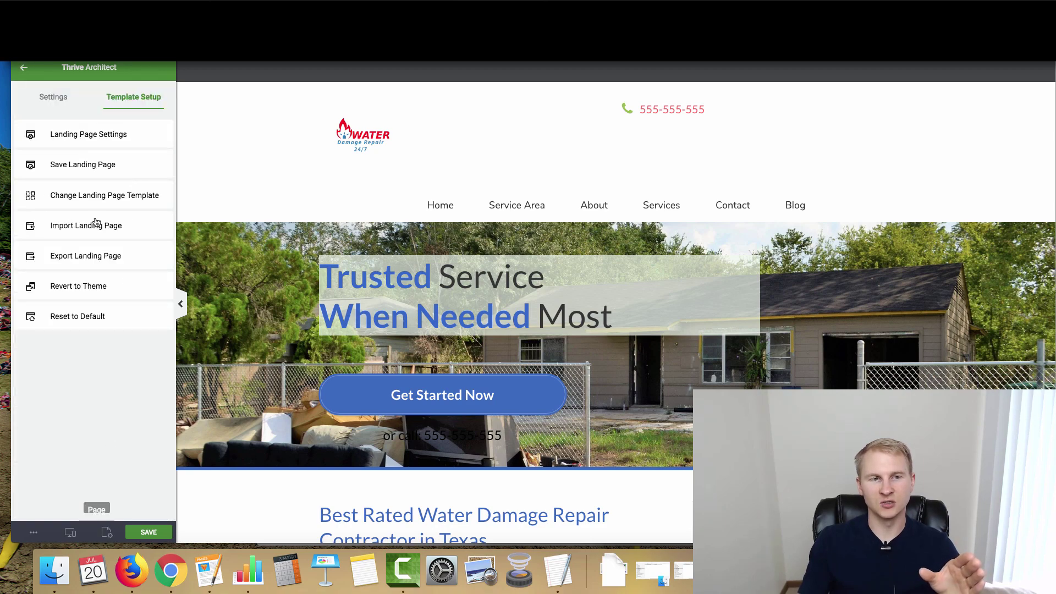
{"action": "left_click", "coordinate": [74, 165]}
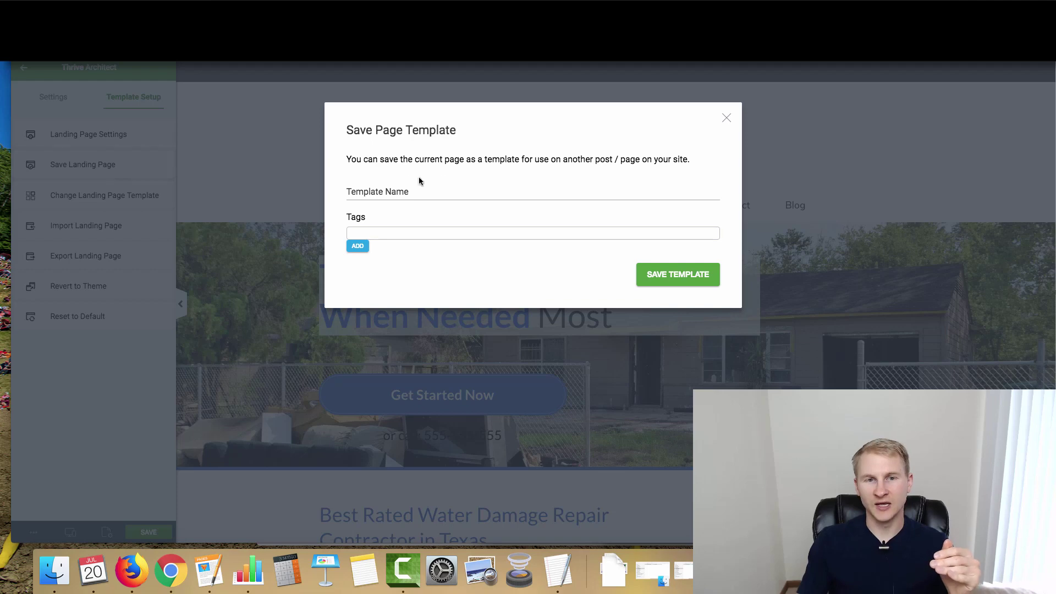
{"action": "left_click", "coordinate": [389, 190]}
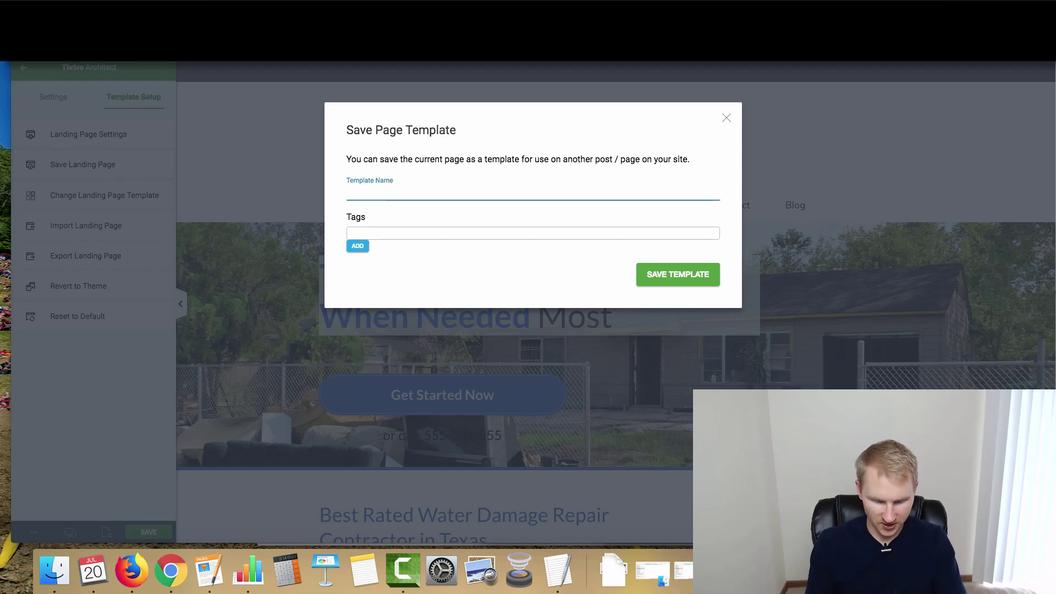
{"action": "type", "text": "test water d"}
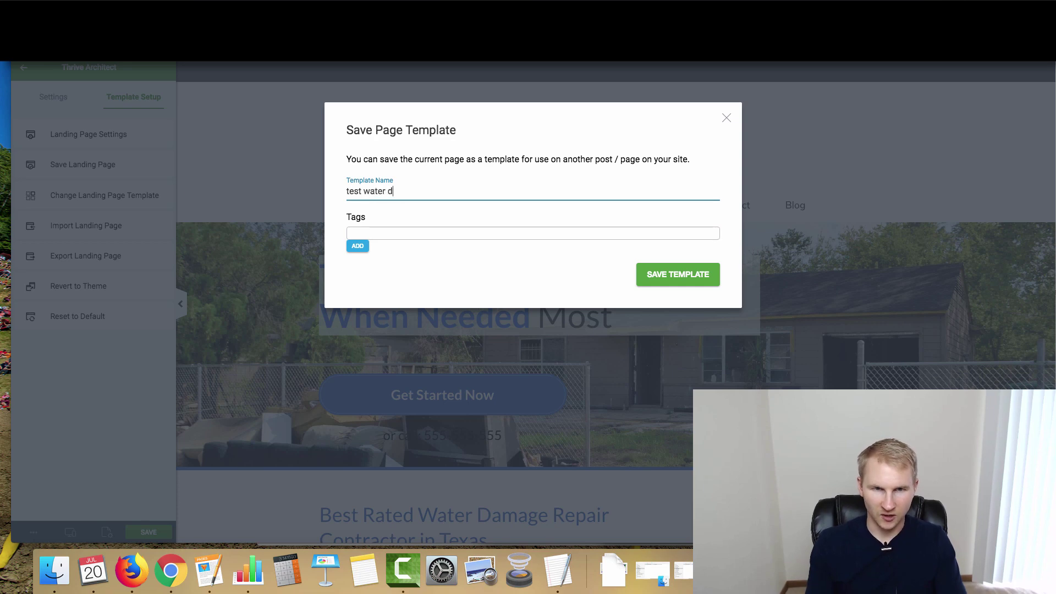
{"action": "type", "text": "amage site for youtube"}
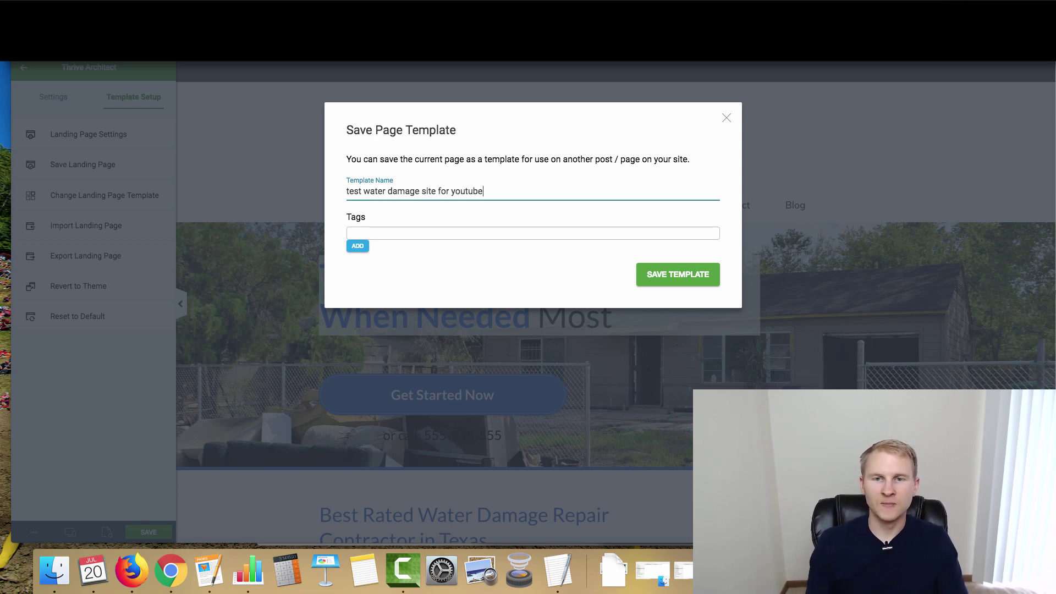
{"action": "left_click", "coordinate": [676, 275]}
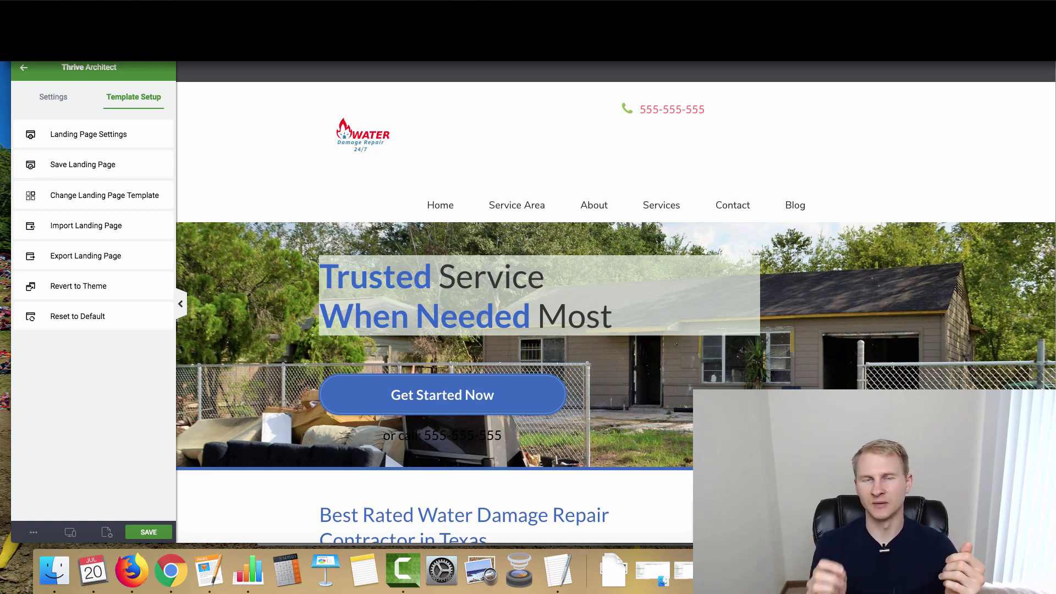
Apply the saved landing page template 'test water damage site for youtube' to the page.
{"action": "left_click", "coordinate": [85, 197]}
{"action": "left_click", "coordinate": [514, 167]}
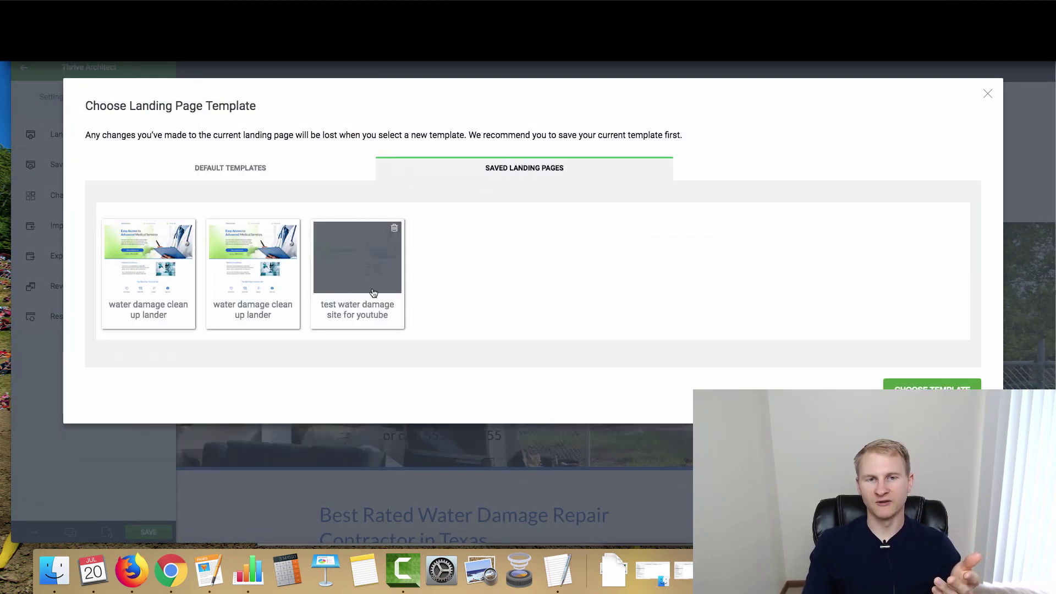
{"action": "left_click", "coordinate": [332, 276]}
{"action": "left_click", "coordinate": [956, 385]}
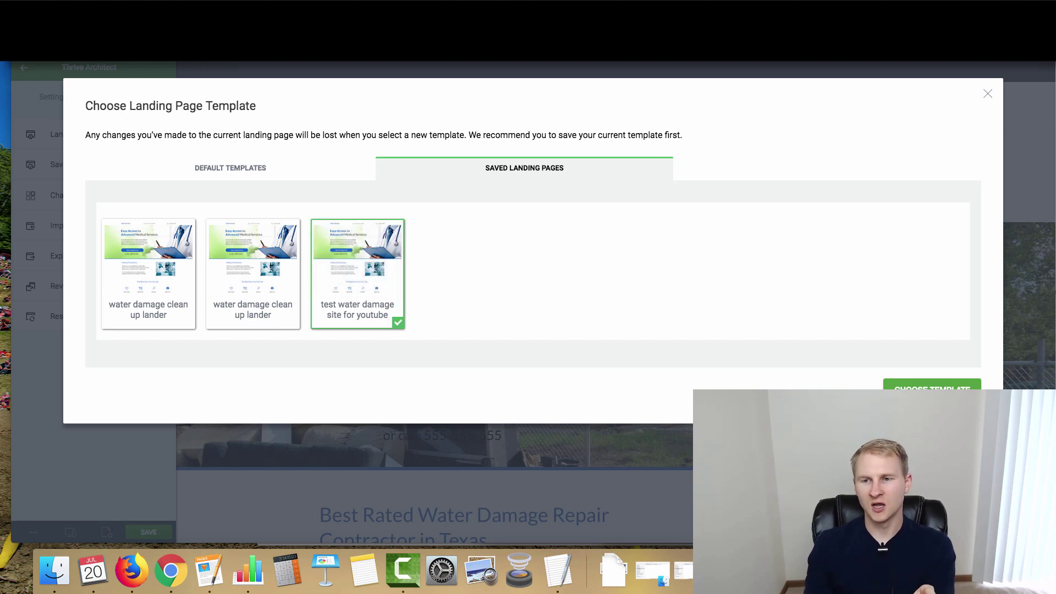